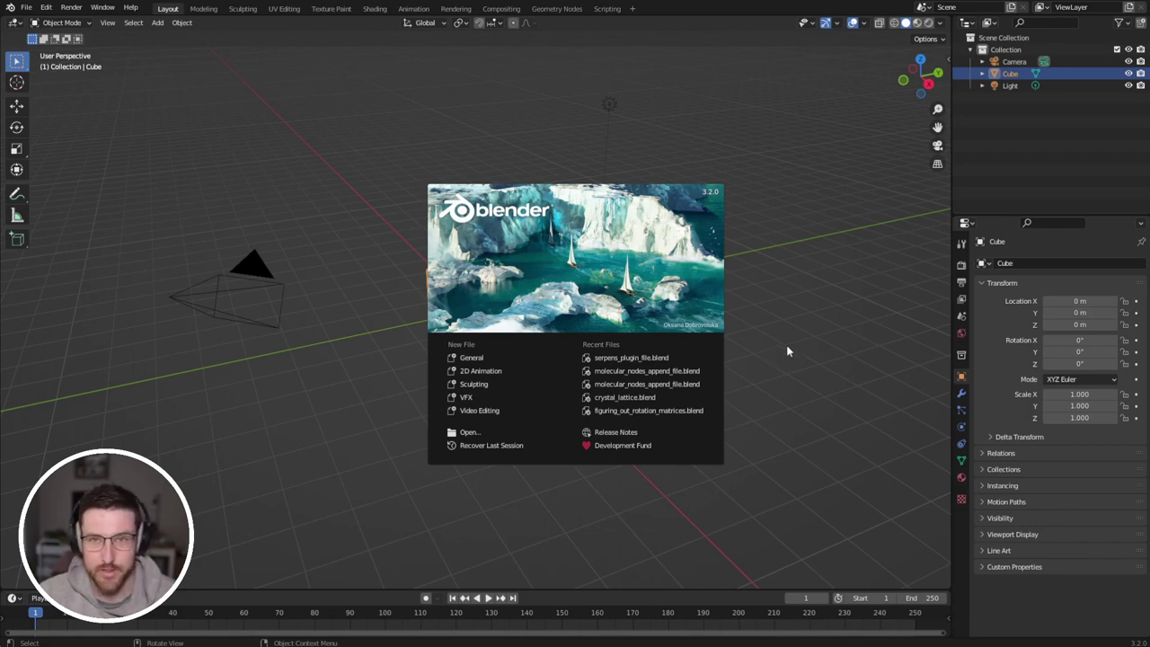
Step: Examine the Molecular Nodes add-on entry in the preferences for its enabled state, version and package installation, and put the preferences away
click(45, 7)
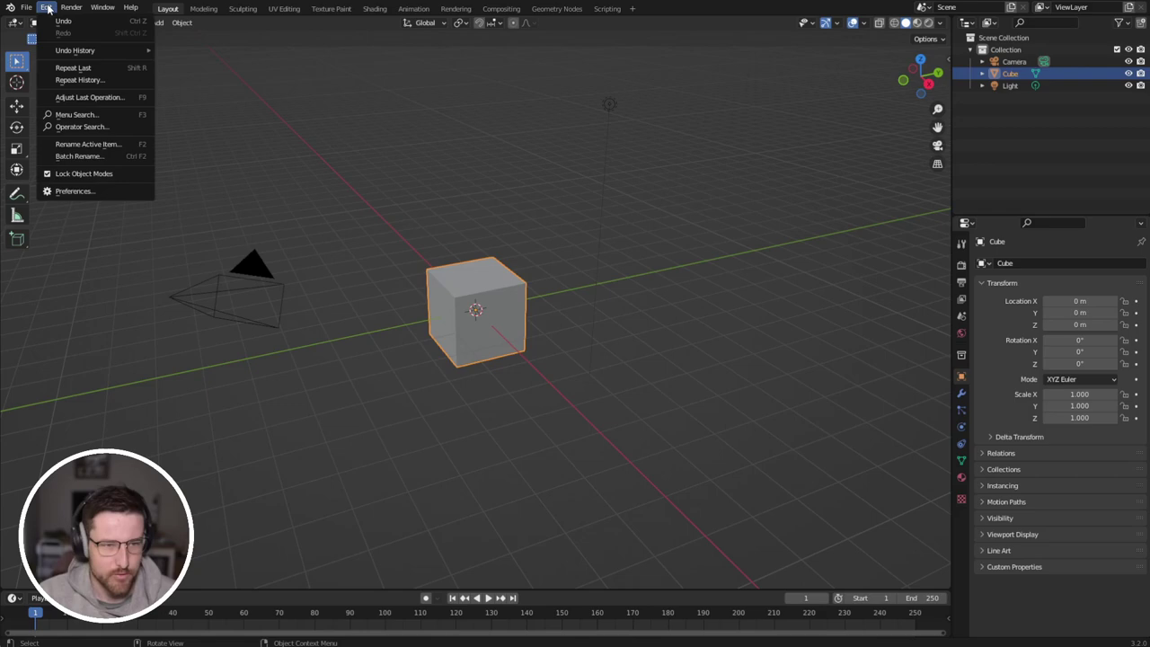
click(79, 191)
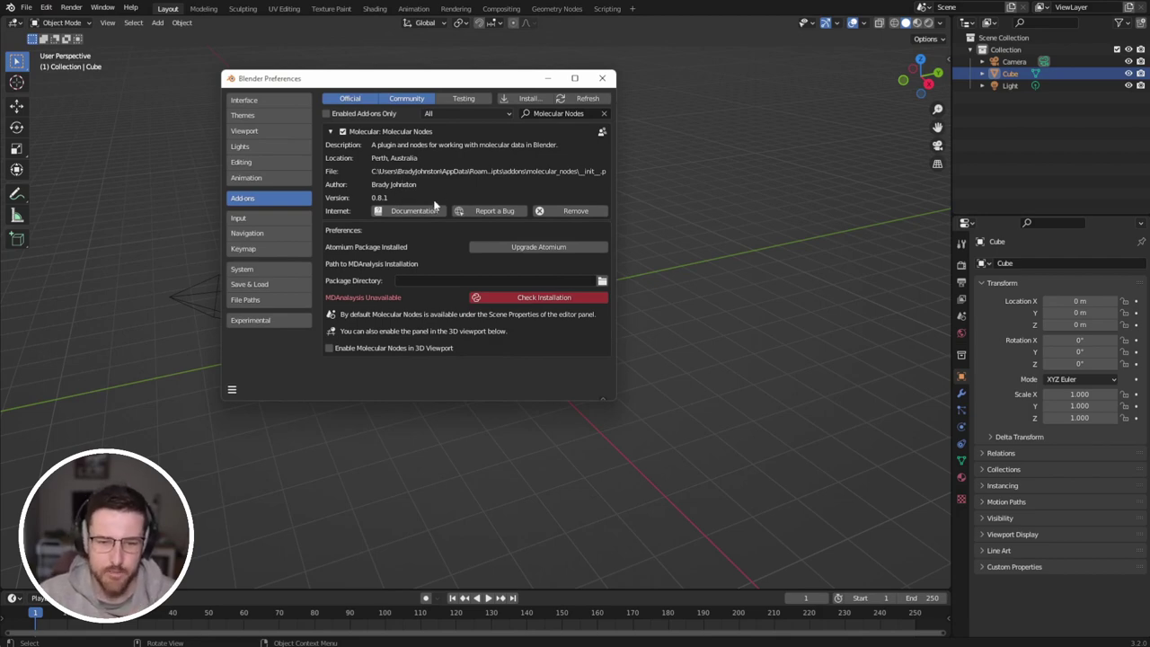
drag(432, 81, 407, 100)
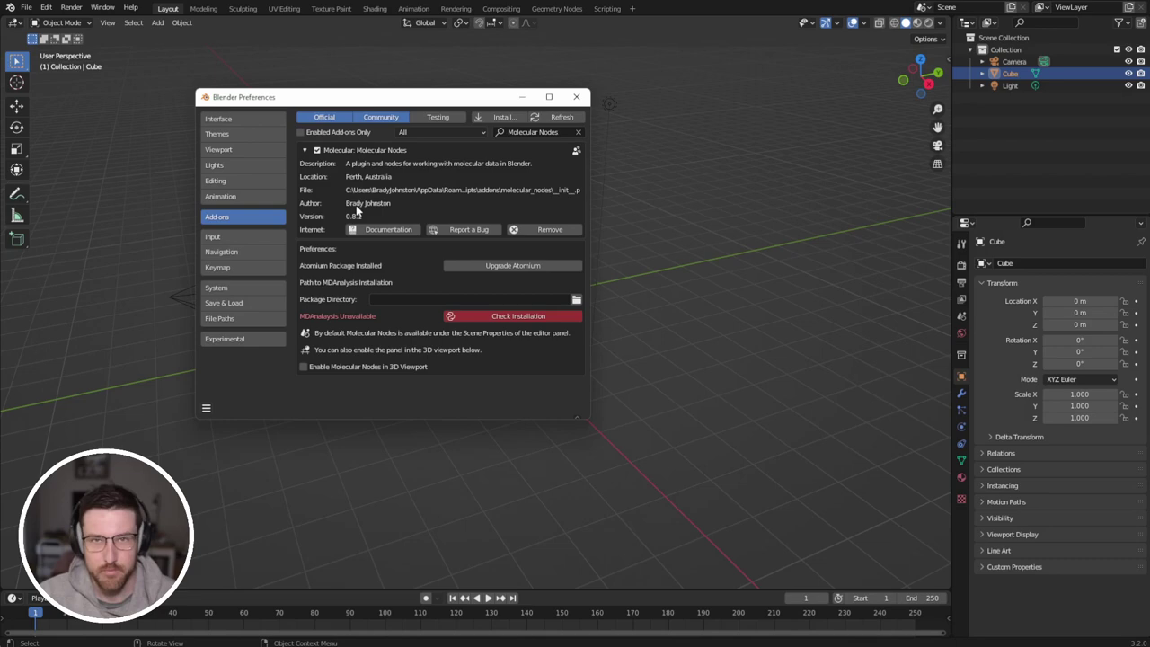
drag(436, 102, 454, 101)
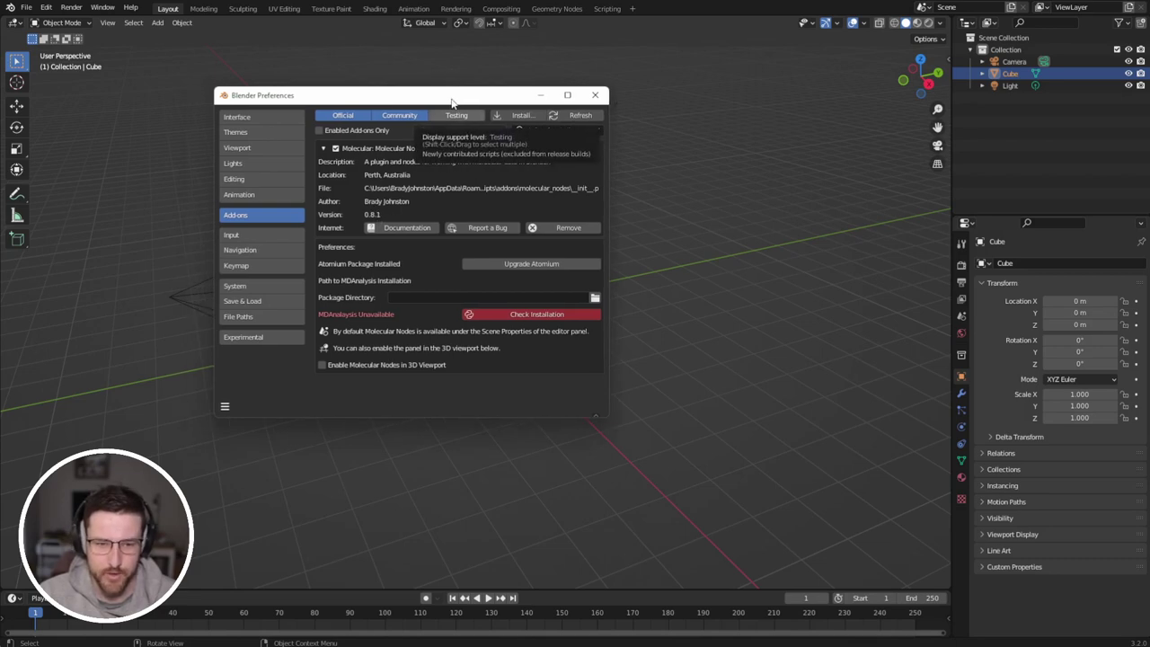
click(539, 97)
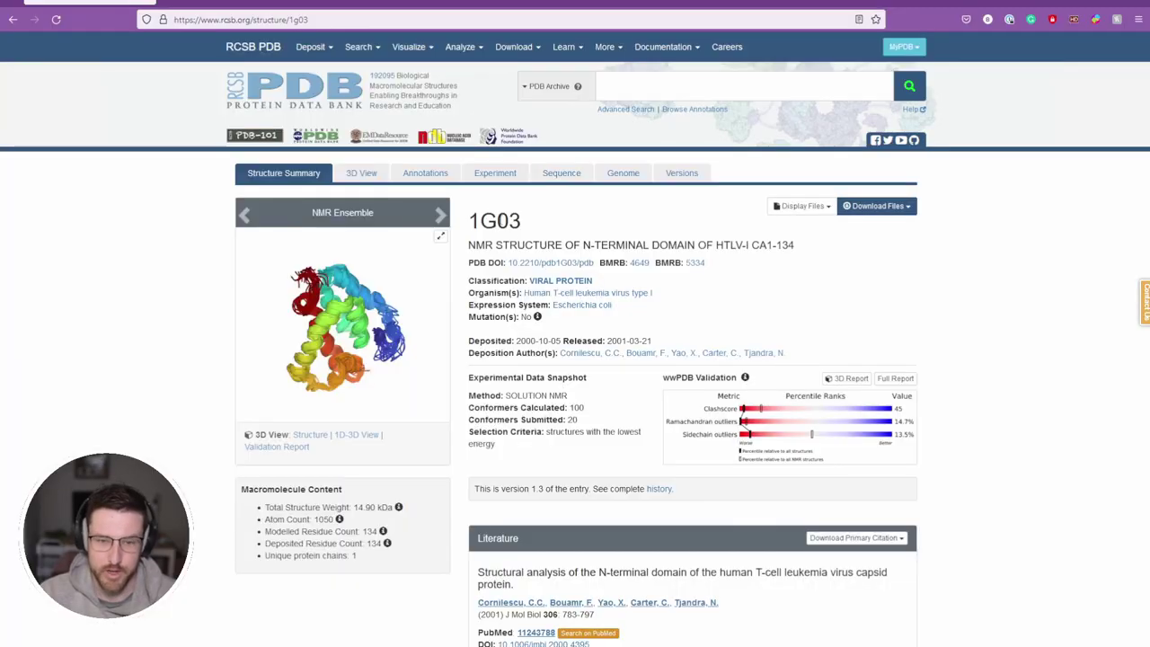
Step: Copy the structure ID 1G03 from the RCSB PDB page and switch back to Blender
double_click(494, 220)
key(ctrl+c)
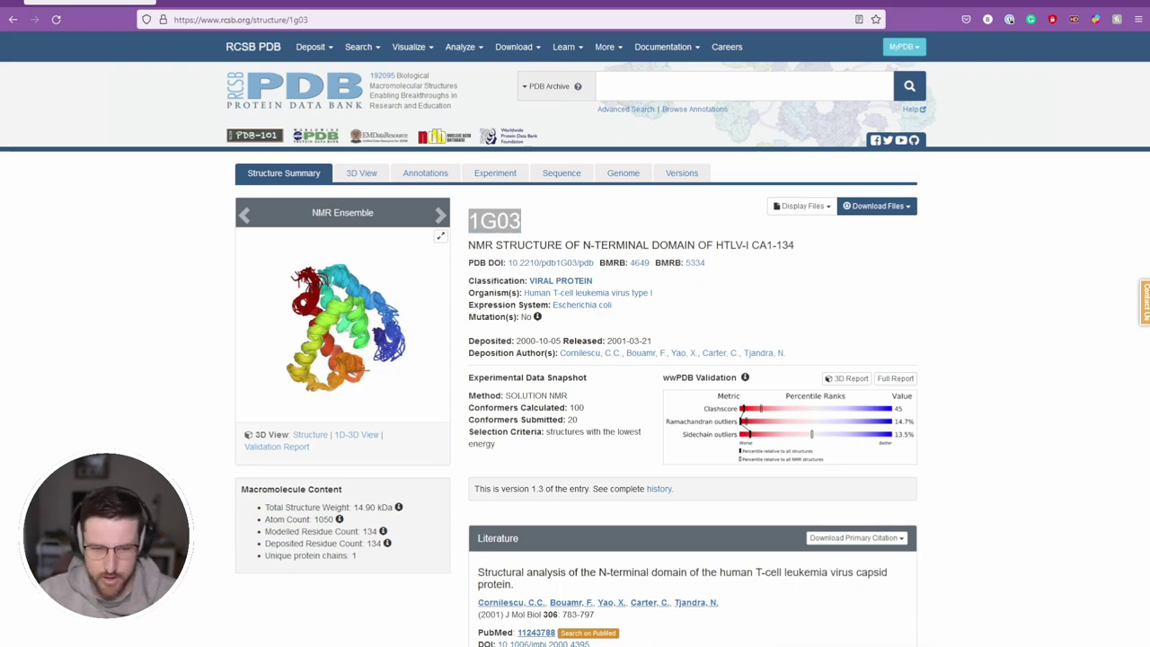
key(alt+Tab)
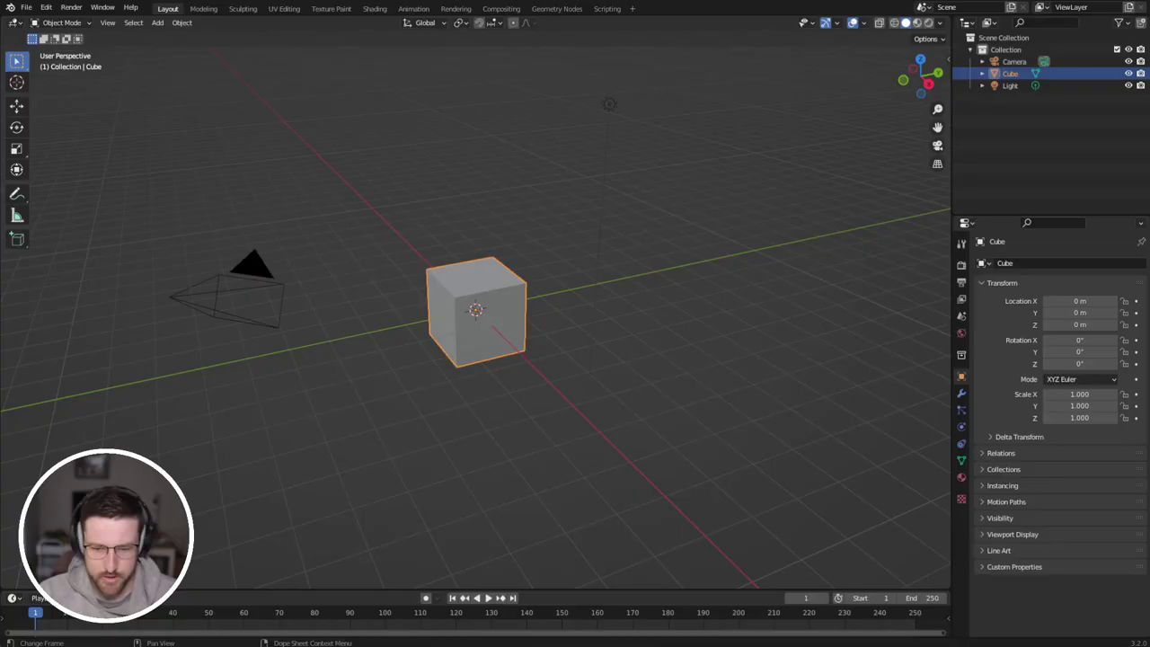
Step: Set the Molecular Nodes PDB ID to 1G03 in the scene properties and download the structure
click(963, 316)
drag(951, 321, 814, 325)
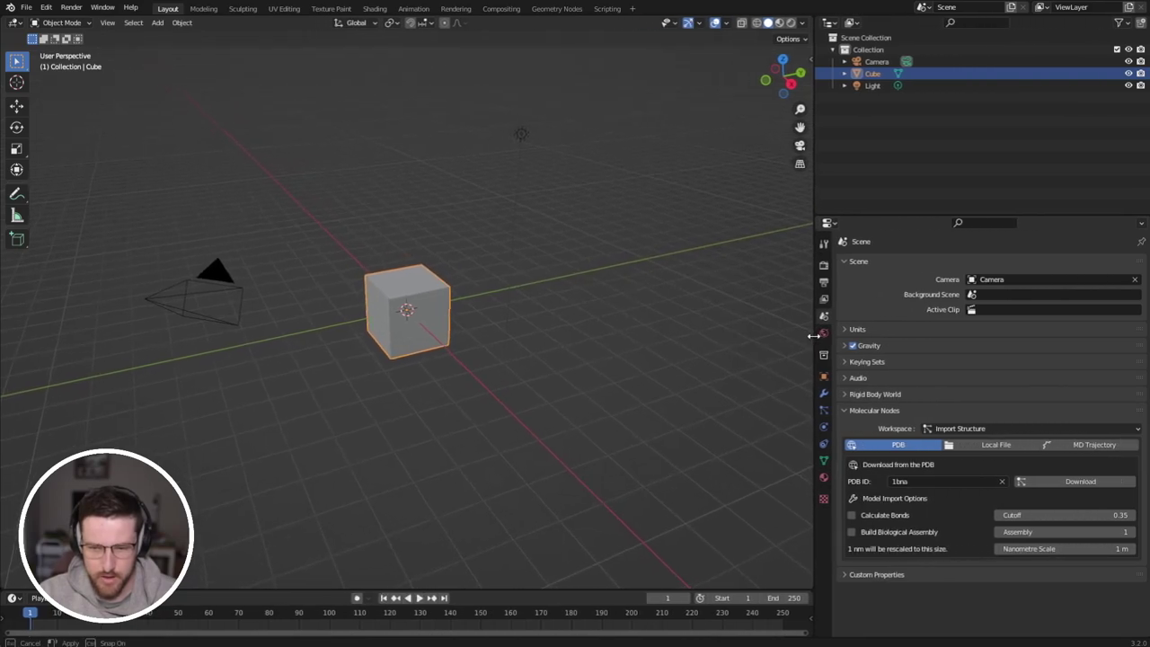
click(919, 483)
key(ctrl+v)
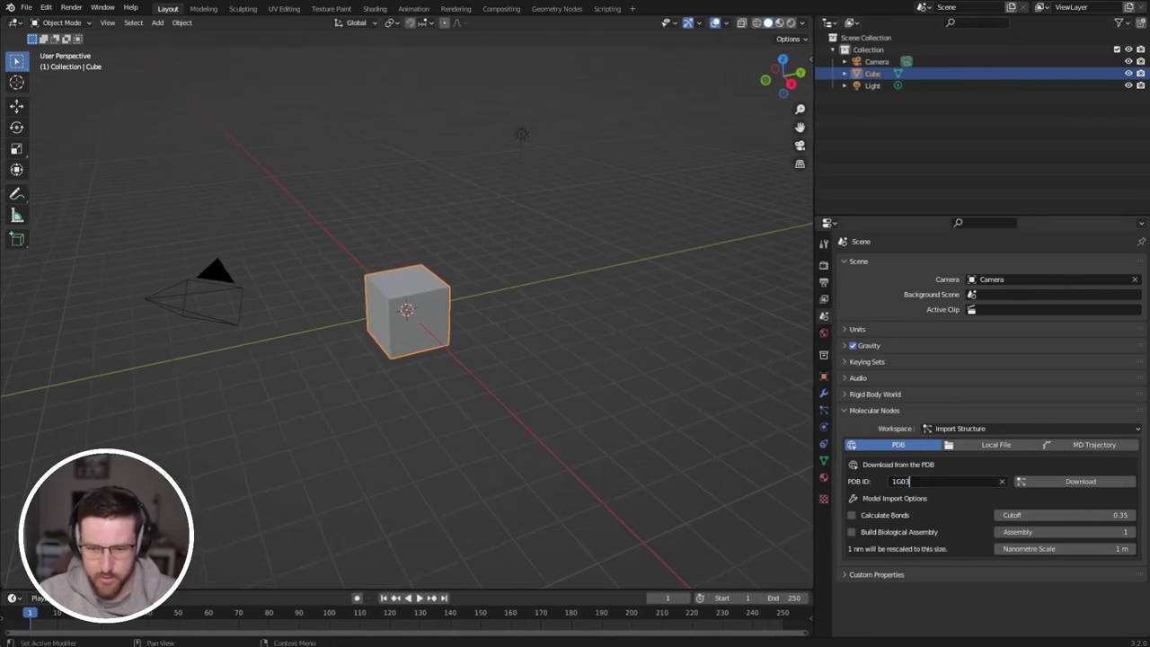
click(814, 479)
drag(815, 479, 833, 481)
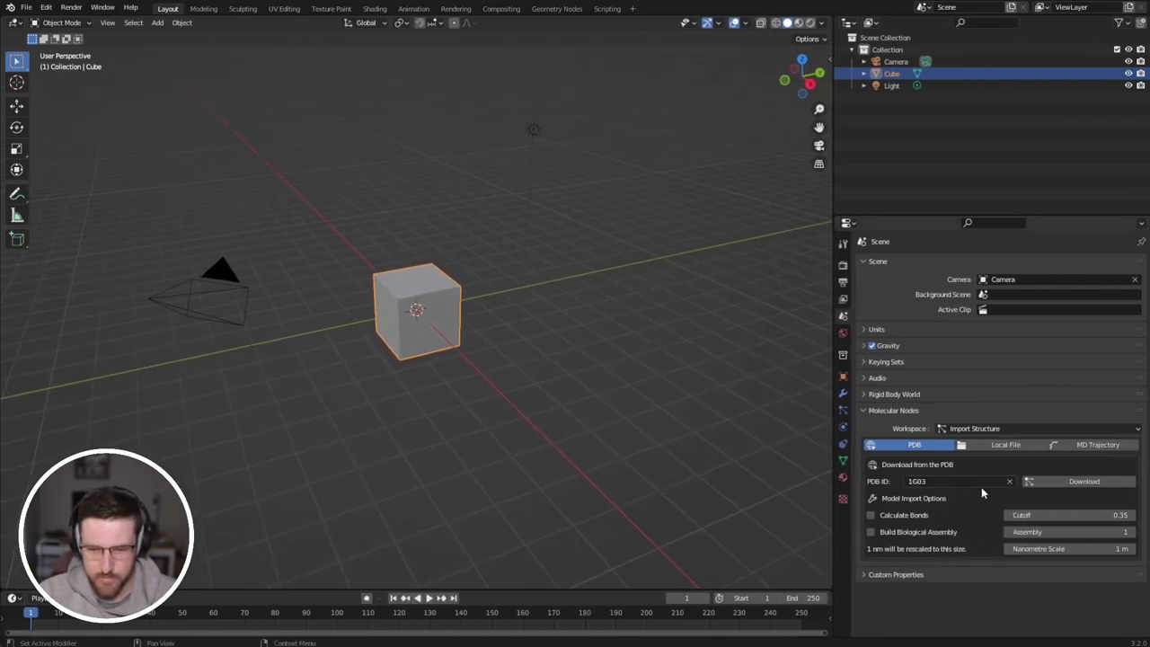
click(1041, 485)
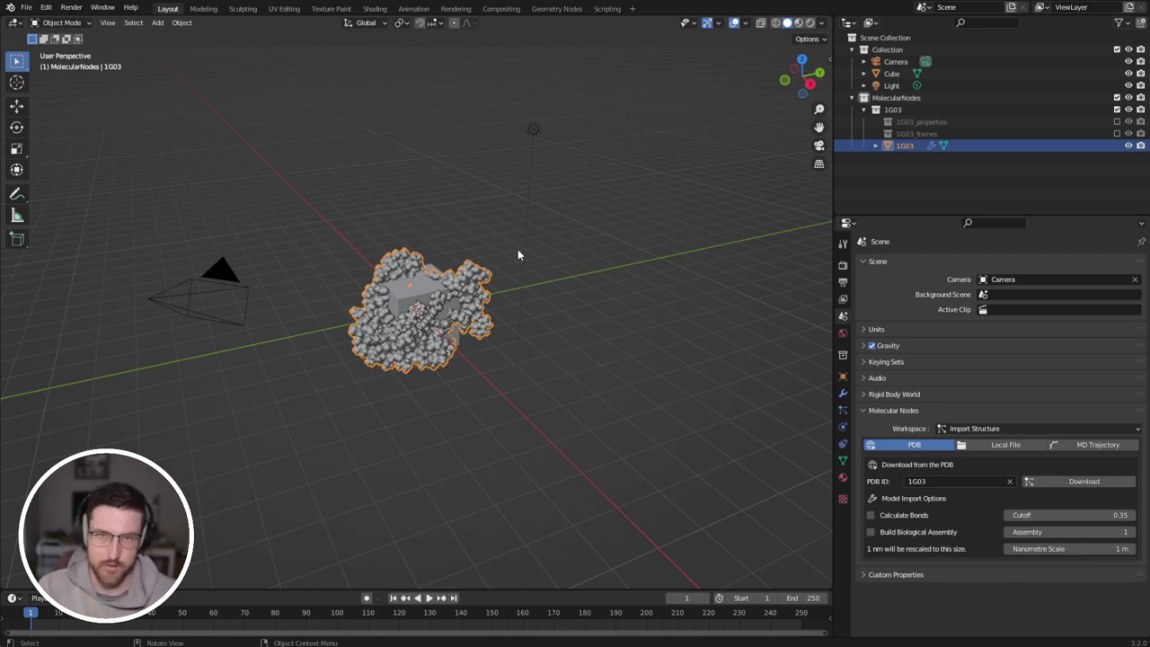
Step: Play the timeline to examine the motion of the imported 1G03 structure up close, and stop playback
scroll(425, 296, up, 5)
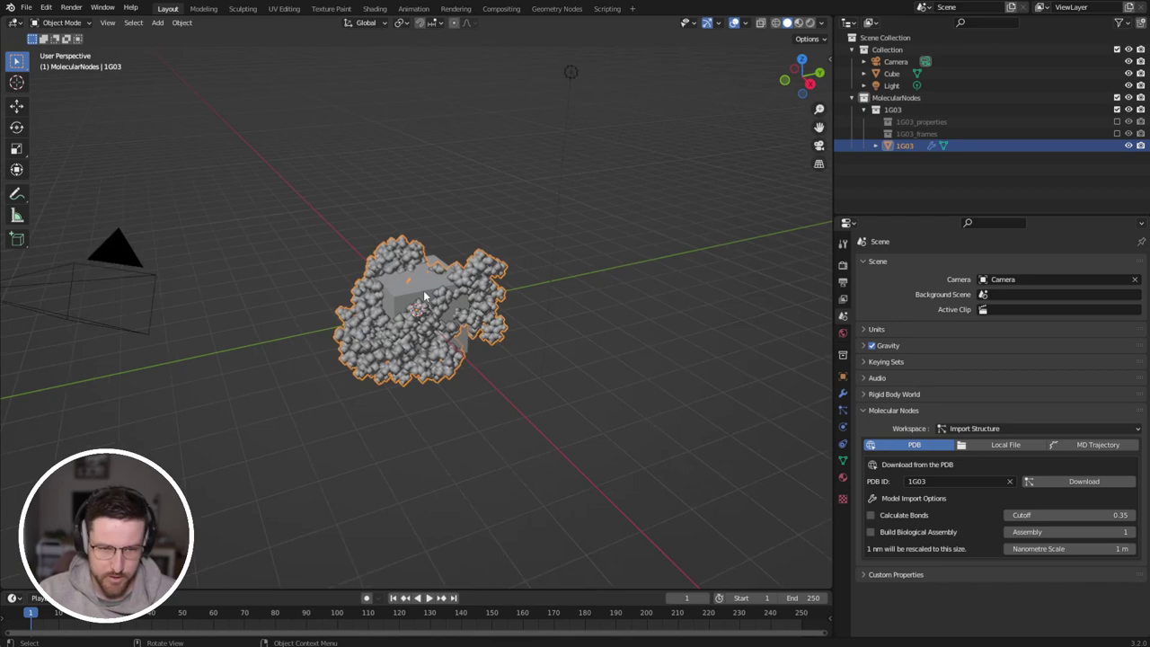
middle_drag(424, 296, 457, 300)
key(space)
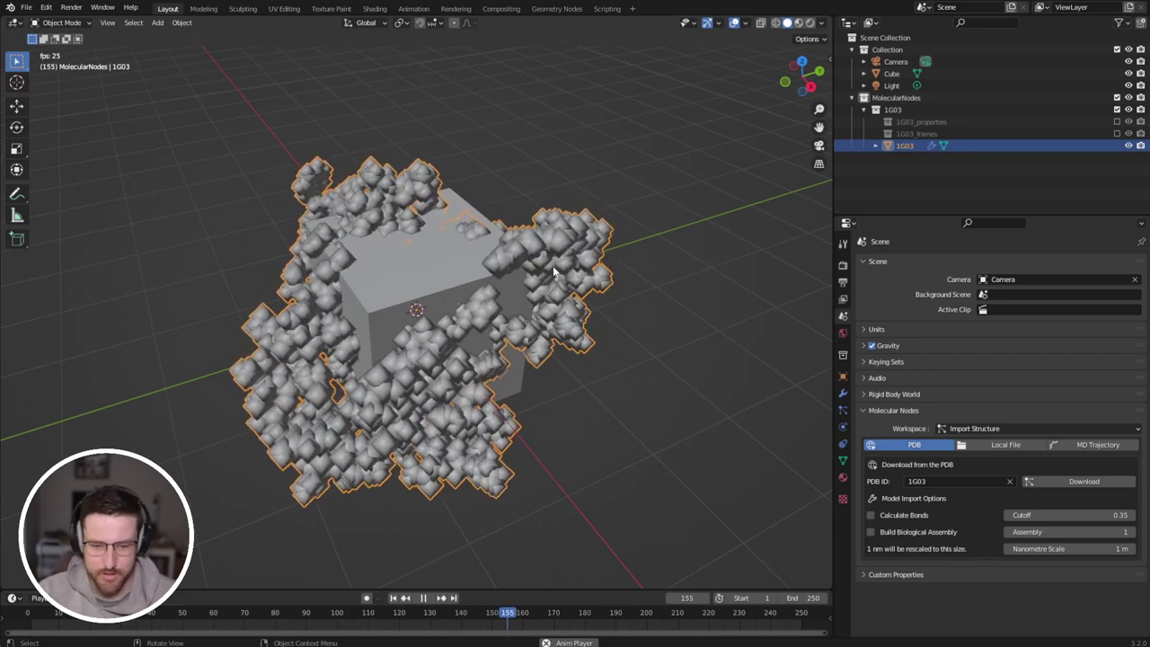
key(space)
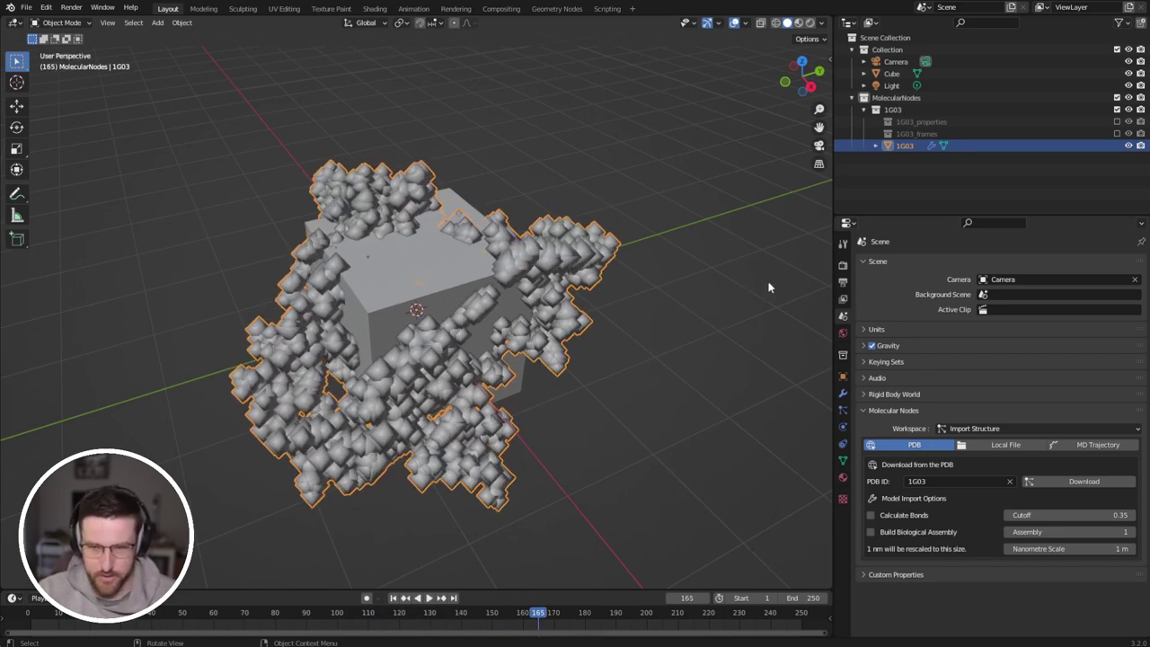
Step: Set the render engine to Cycles with GPU Compute as the device, and show the viewport in rendered shading
click(843, 265)
click(1003, 263)
click(1004, 304)
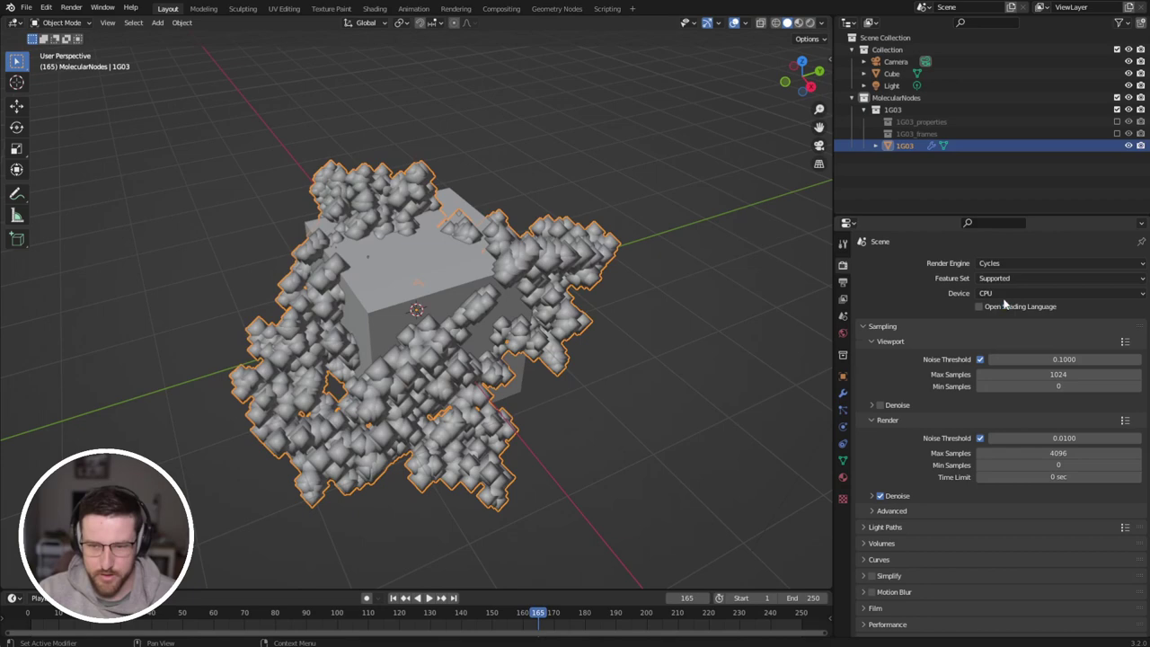
key(z)
click(573, 296)
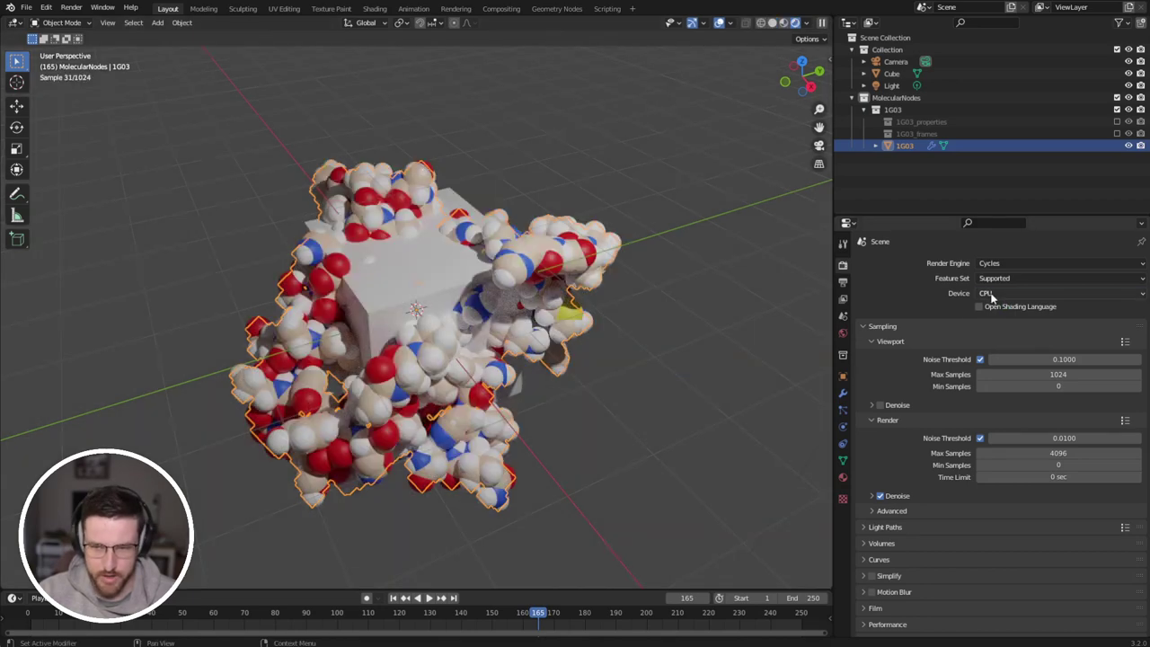
click(989, 294)
click(996, 321)
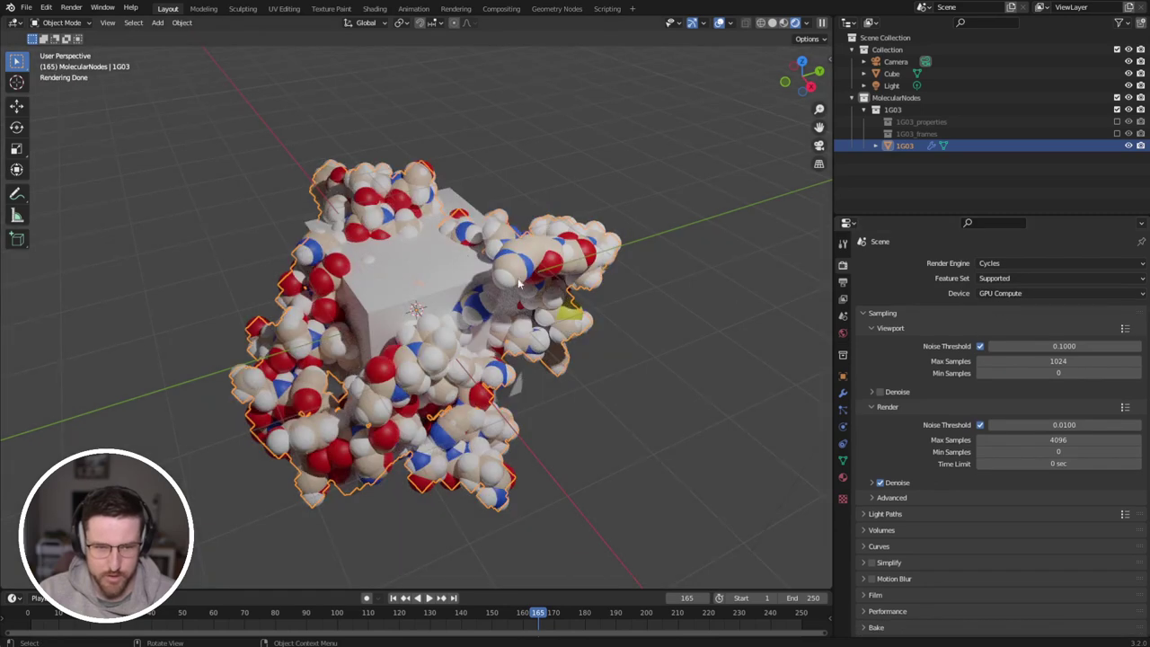
Step: Delete the default cube that sits inside the molecule
click(407, 277)
key(h)
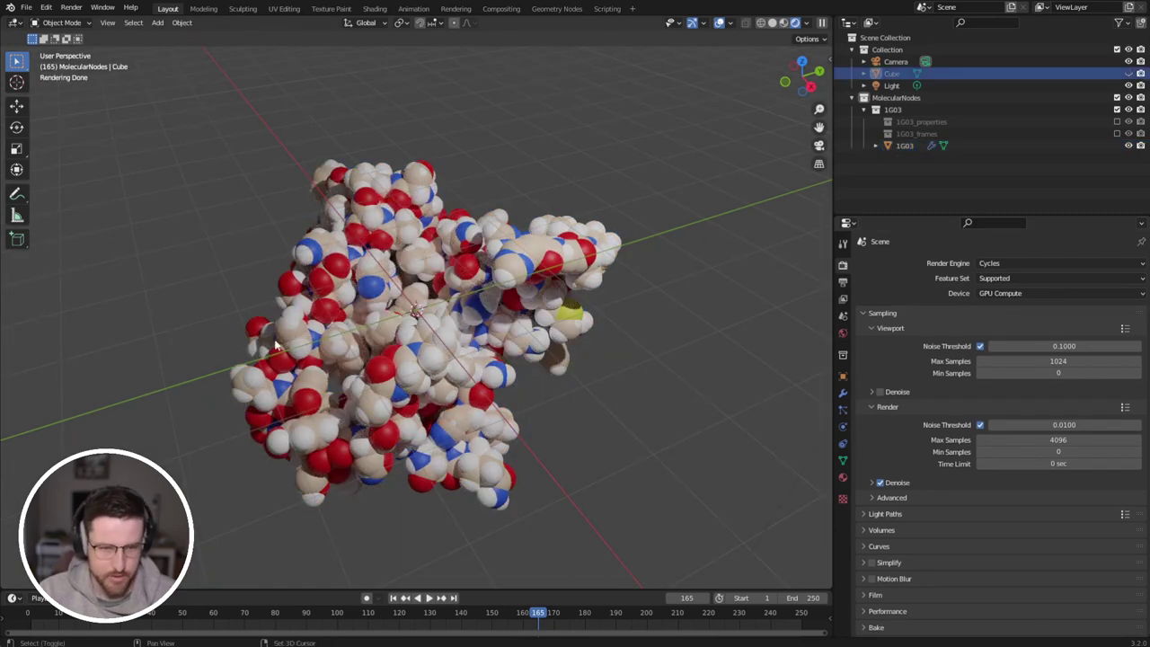
key(alt+h)
key(x)
click(512, 300)
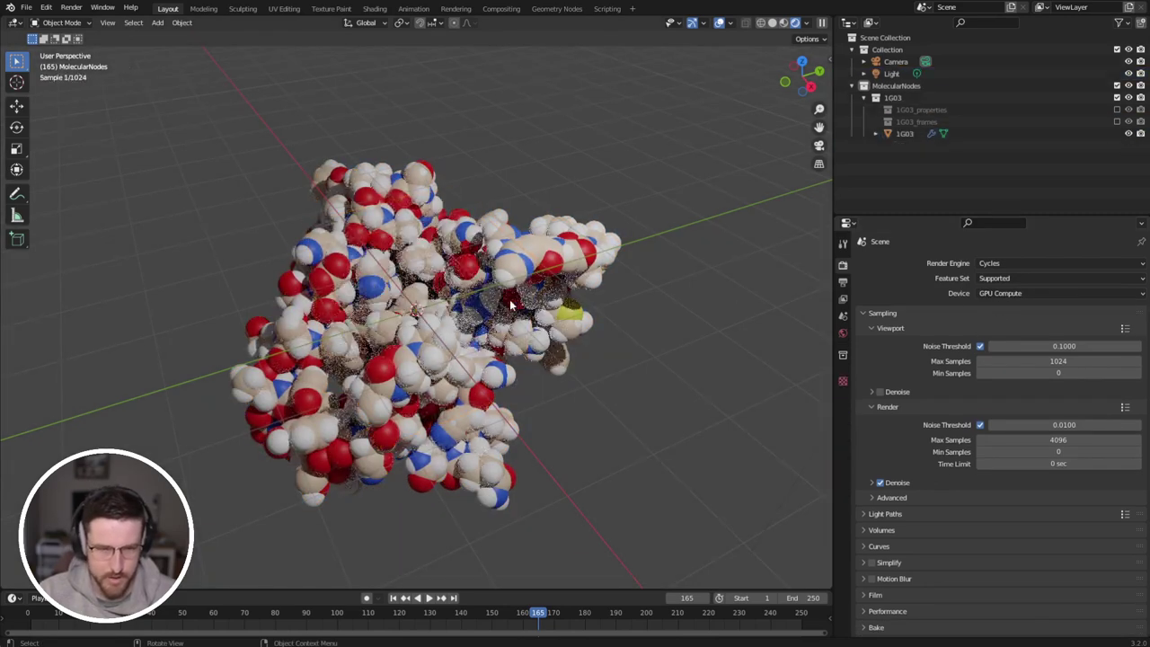
Step: Add a mesh plane as a large floor, scaled well beyond the molecule and lowered along Z beneath it
key(shift+a)
mouse_move(212, 302)
click(254, 299)
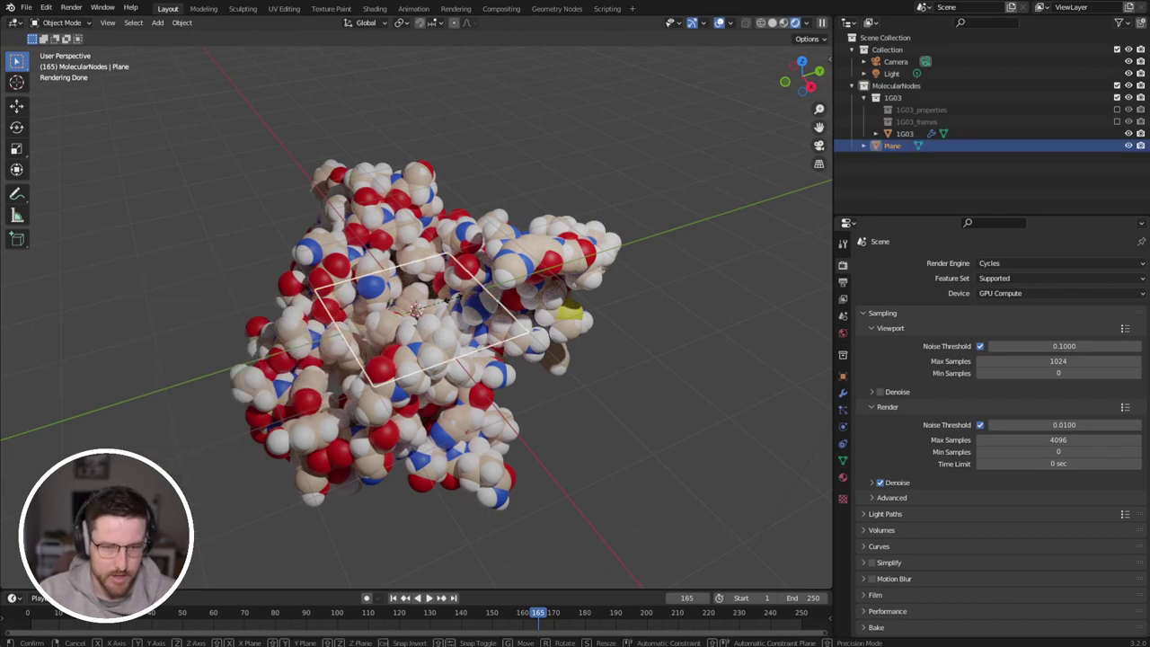
key(s)
click(740, 331)
key(g)
key(z)
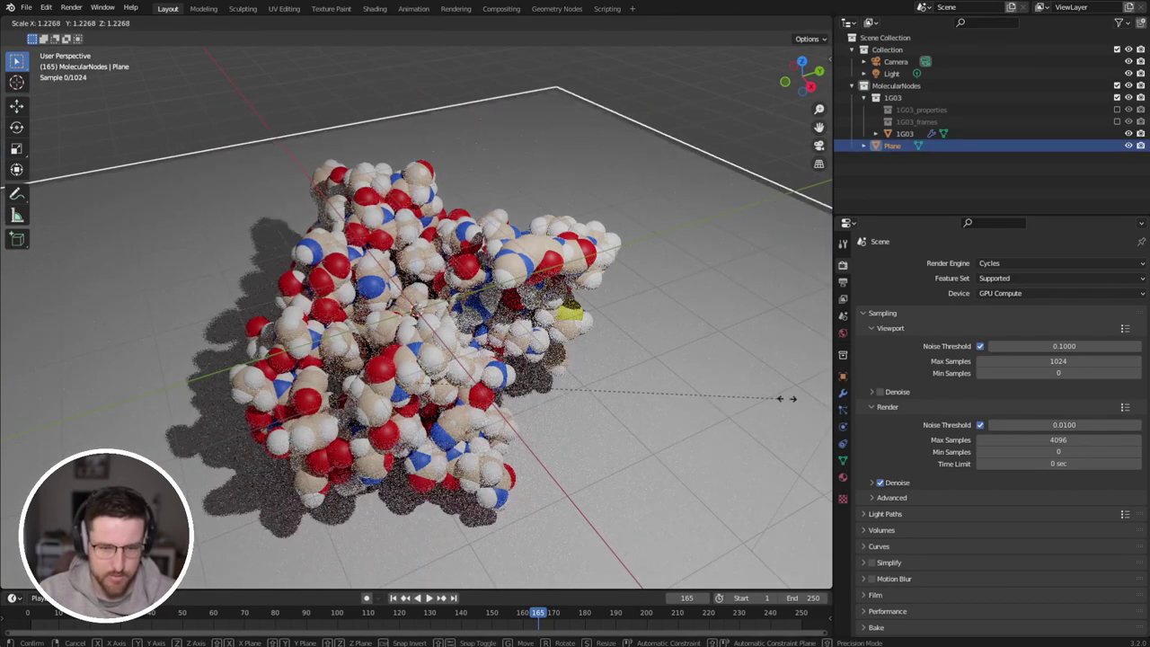
click(798, 415)
Step: Play the animation in the rendered viewport to examine the moving molecule and its shadows from several angles, and stop playback
middle_drag(798, 415, 632, 354)
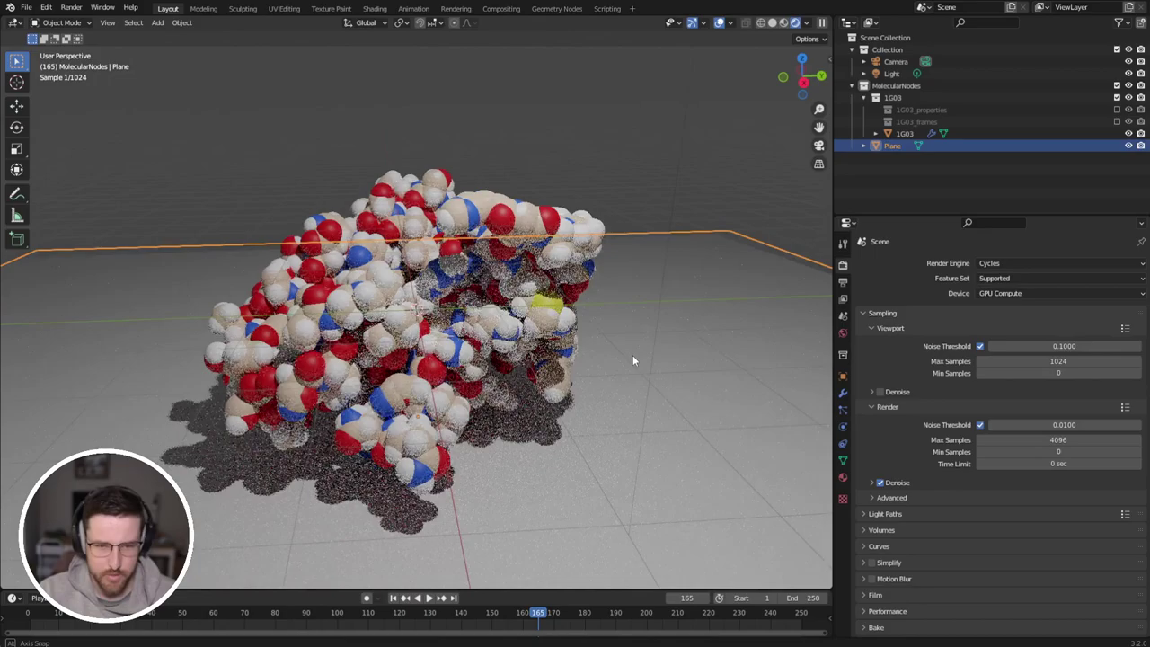
key(space)
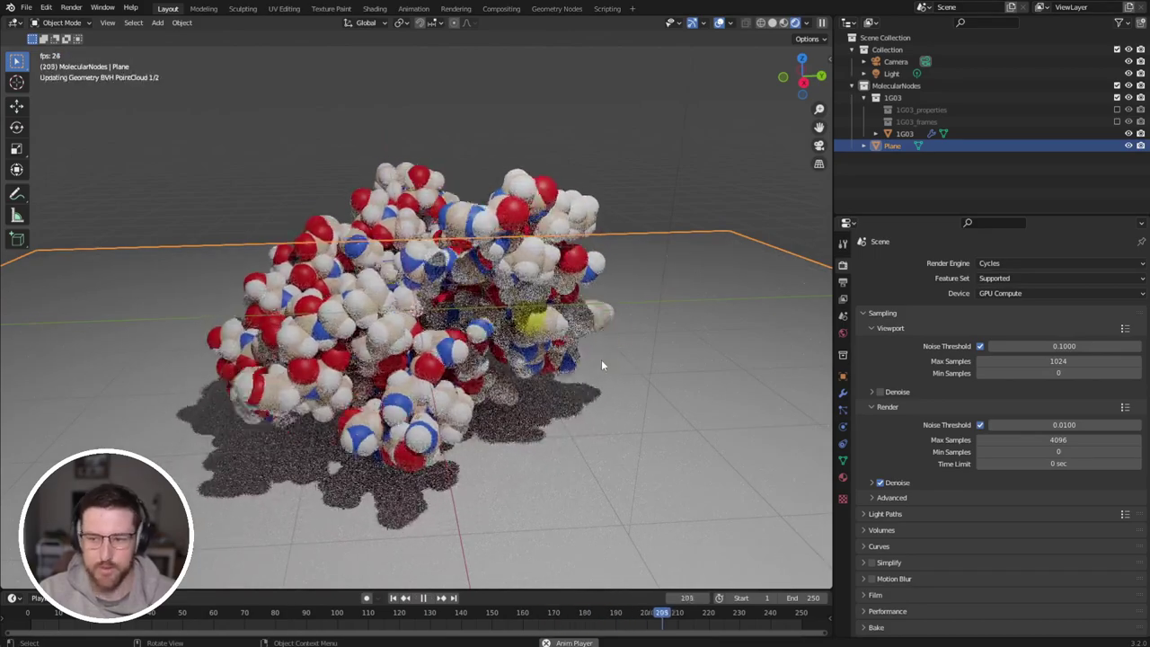
middle_drag(601, 359, 573, 387)
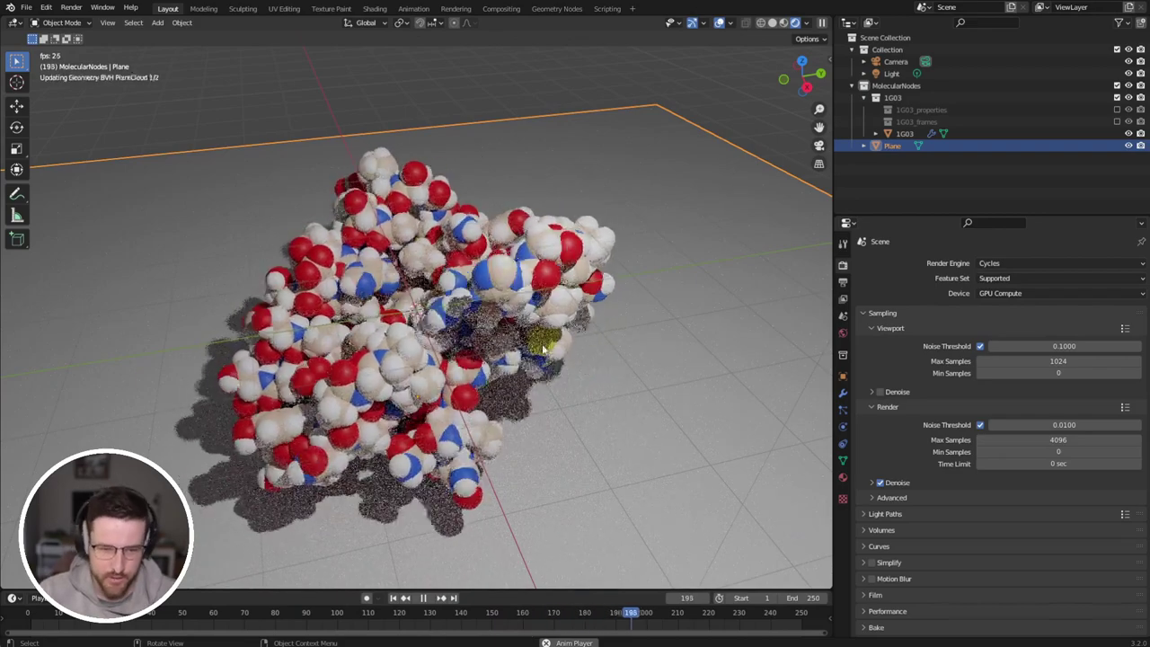
key(space)
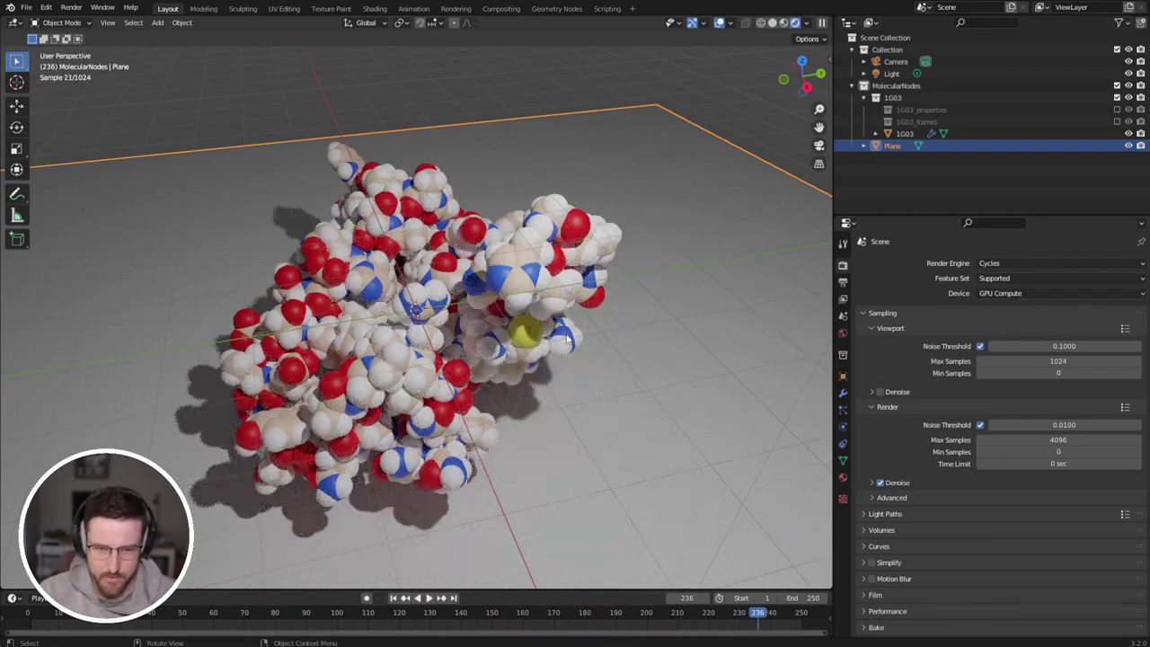
middle_drag(545, 344, 544, 364)
mouse_move(828, 25)
mouse_down()
mouse_move(603, 27)
mouse_move(828, 25)
mouse_up()
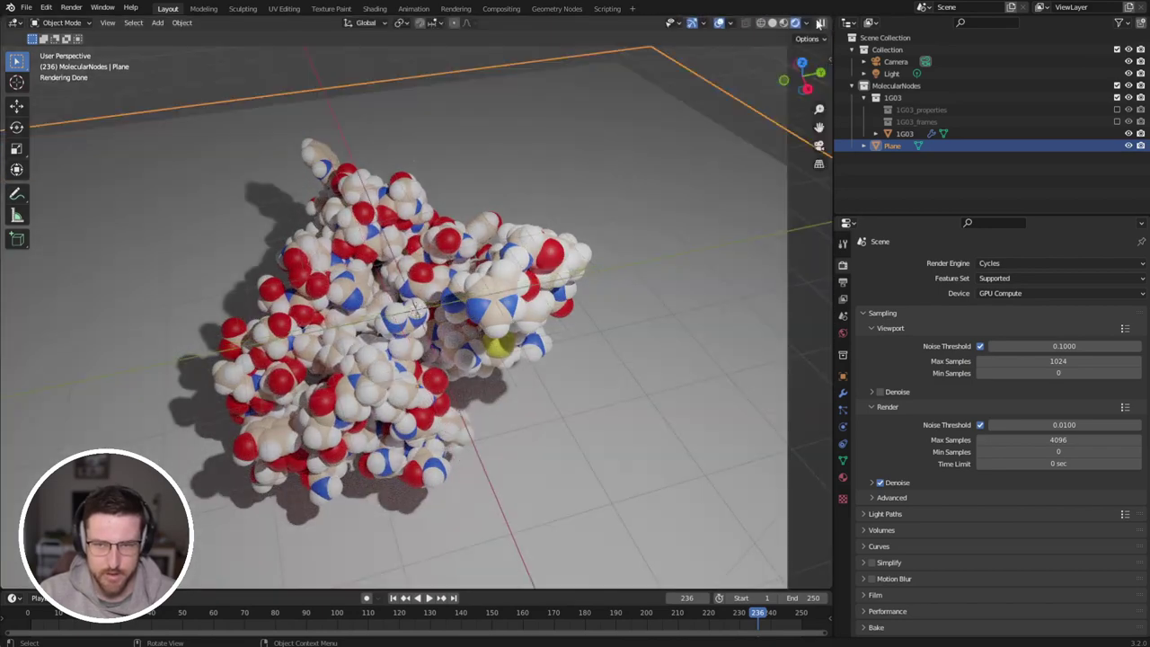
Step: Switch to the Geometry Nodes workspace and bring up the 1G03 node tree in an enlarged editor, with the viewport in rendered shading
click(556, 9)
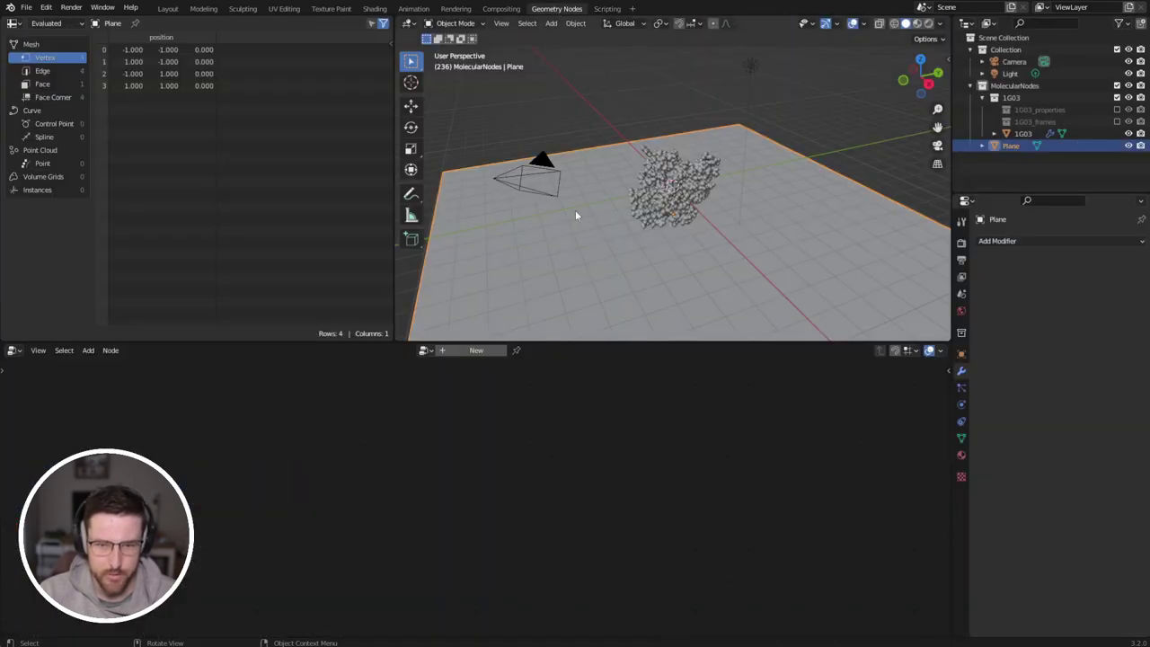
key(z)
click(668, 200)
click(670, 203)
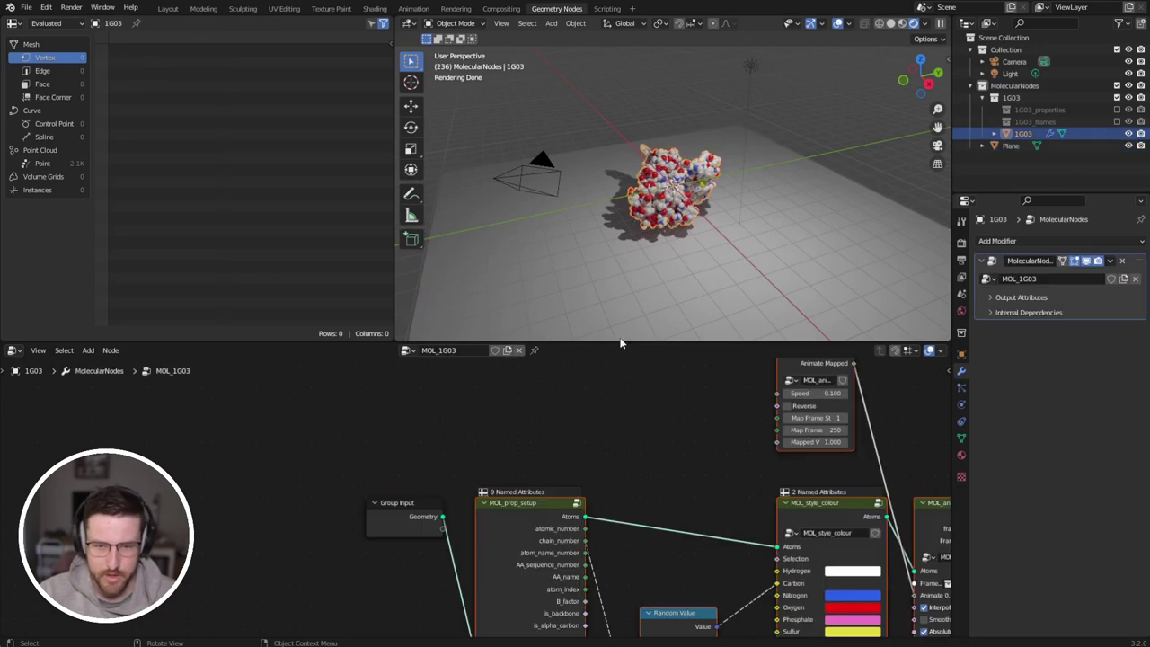
drag(619, 342, 619, 200)
middle_drag(642, 382, 233, 320)
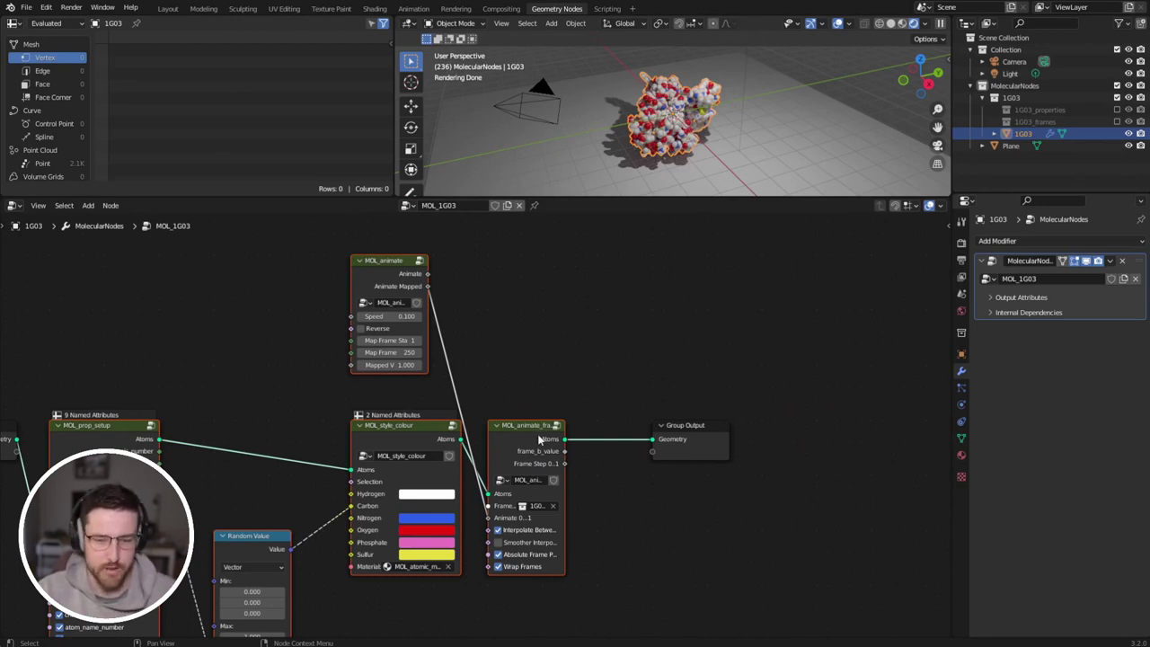
Step: Space out the output-side nodes with a wider MOL_animate_frames, and cut the Animate Mapped link to its Animate 0..1 input
drag(532, 435, 531, 418)
drag(700, 446, 758, 404)
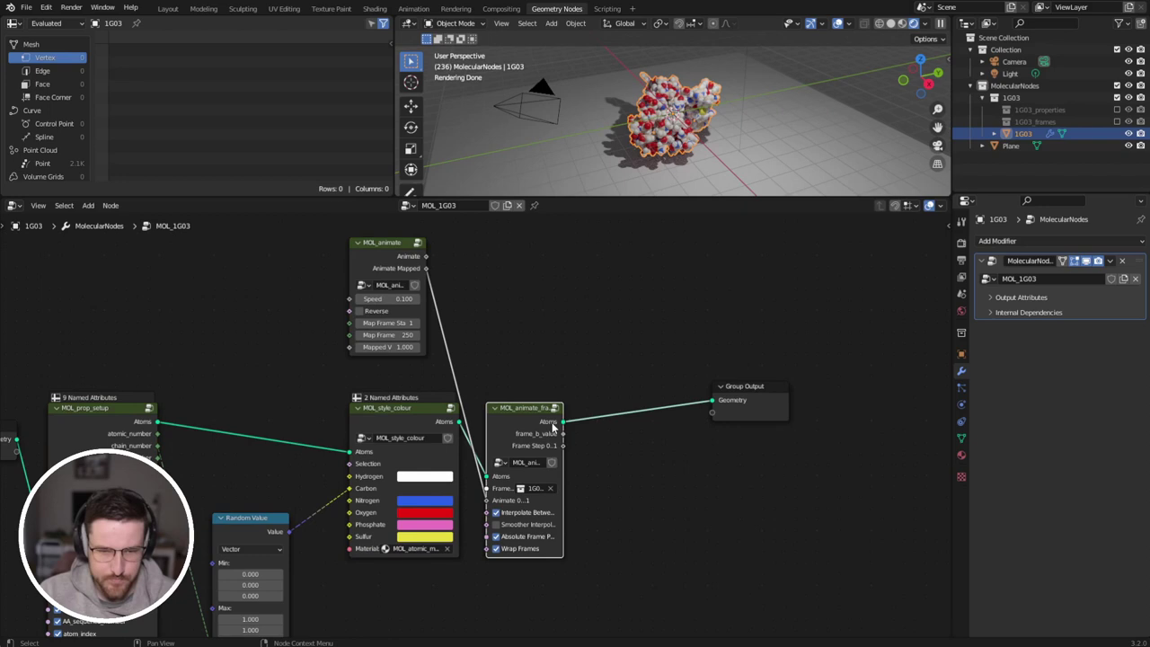
click(564, 415)
drag(564, 415, 620, 348)
drag(410, 268, 416, 280)
ctrl+right_drag(475, 302, 465, 353)
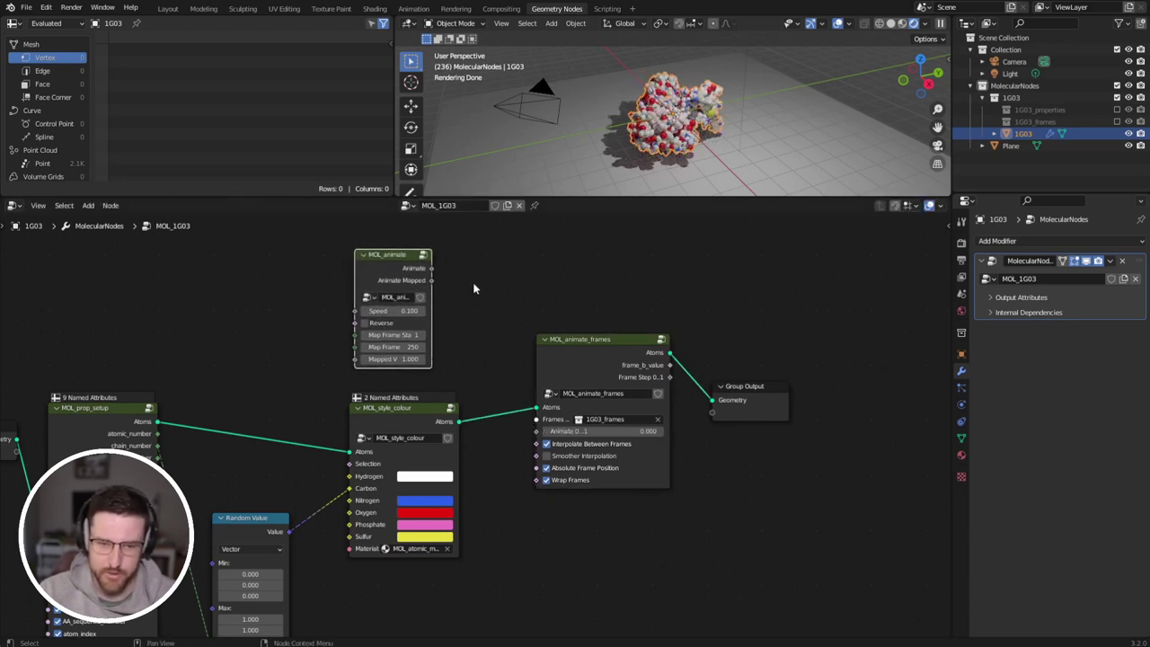
drag(393, 261, 392, 263)
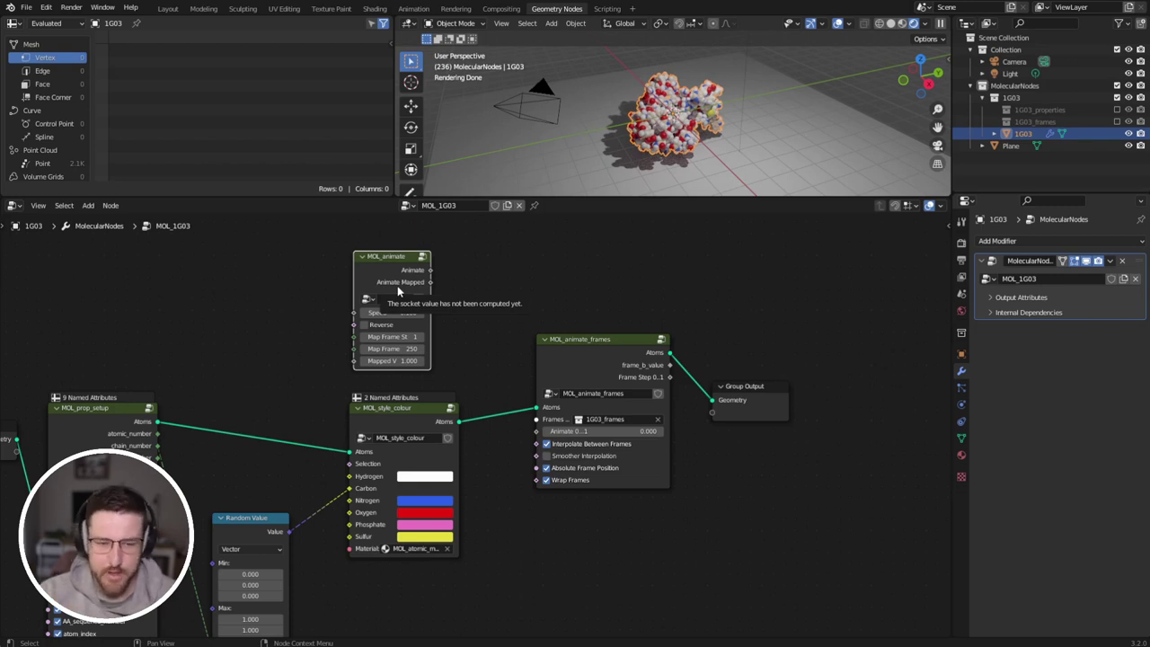
middle_drag(476, 294, 480, 315)
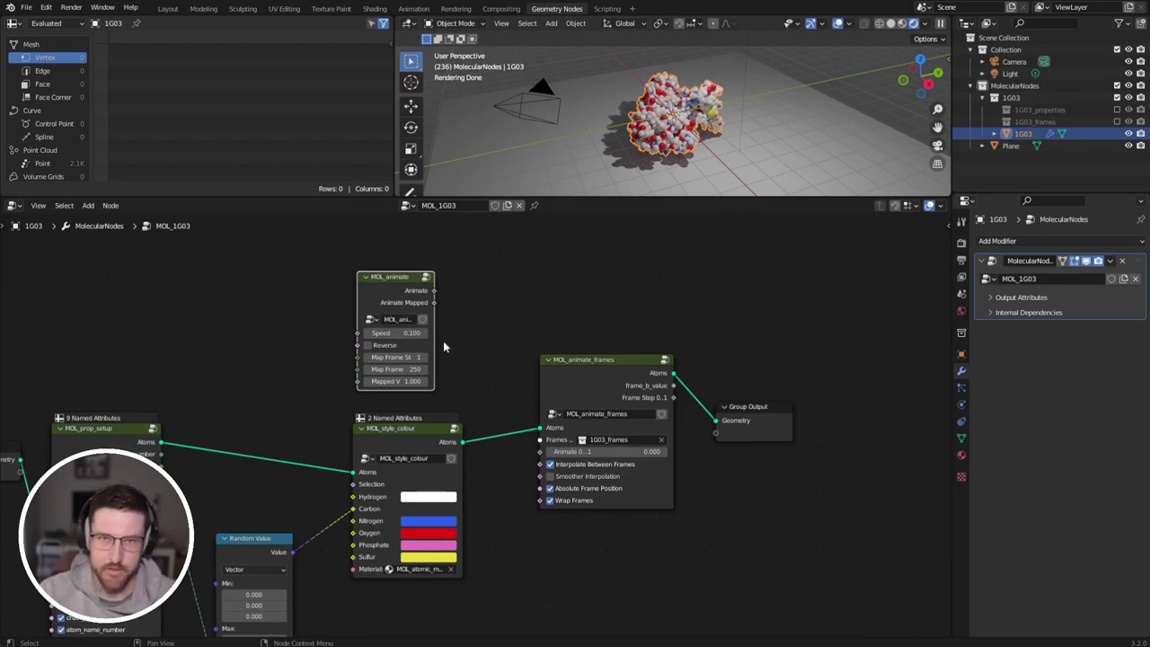
drag(371, 296, 375, 292)
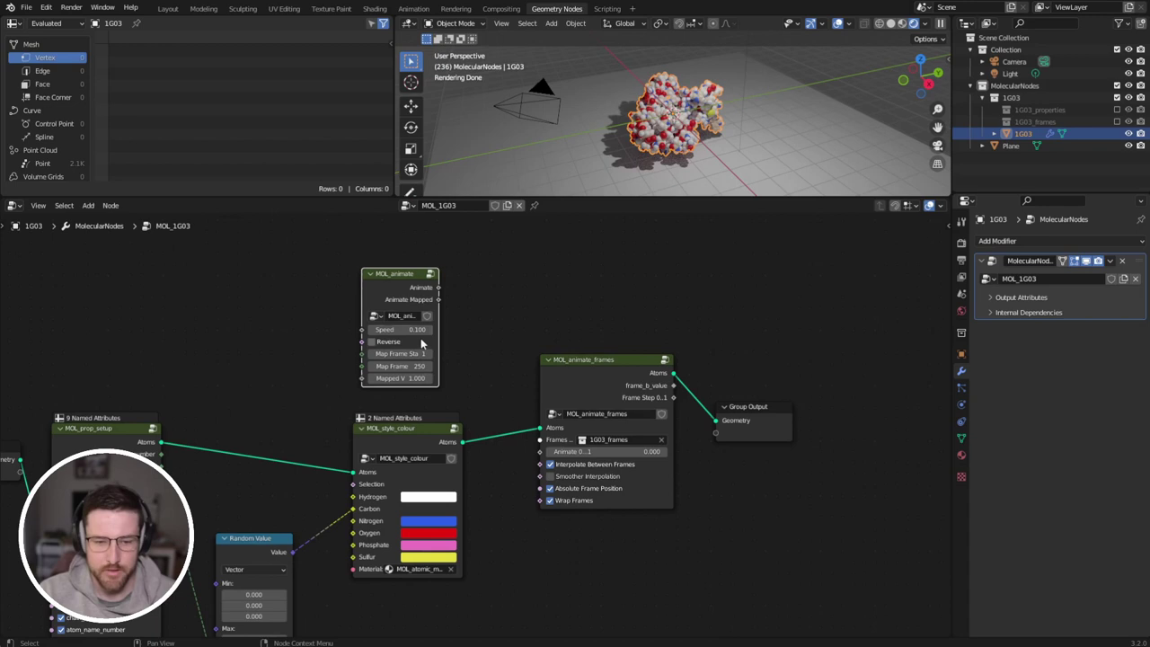
drag(585, 373, 585, 376)
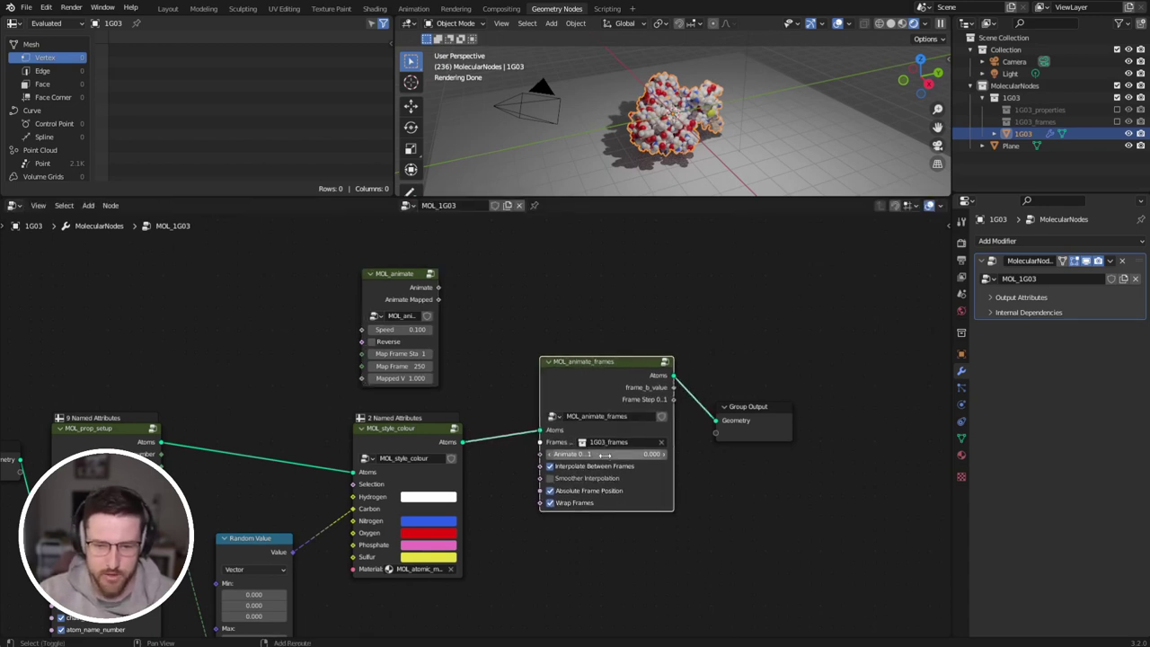
Step: Scrub Animate 0..1 on MOL_animate_frames to compare the molecule's motion with Interpolate Between Frames on and off
shift+drag(607, 453, 674, 453)
scroll(568, 449, up, 3)
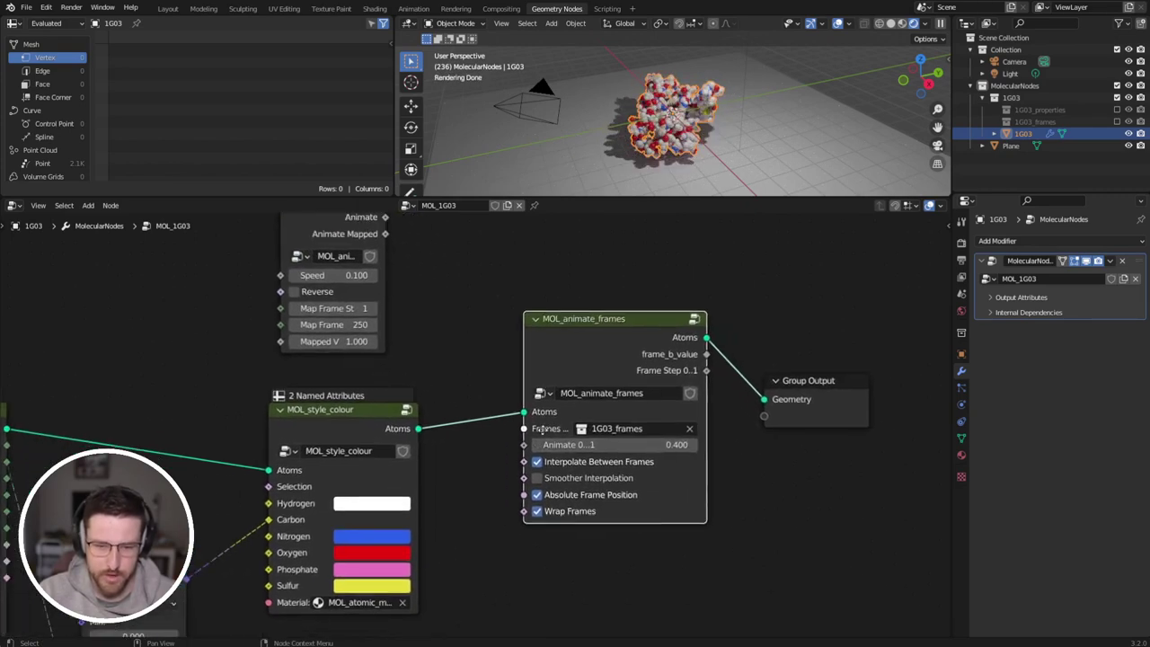
middle_drag(443, 425, 483, 410)
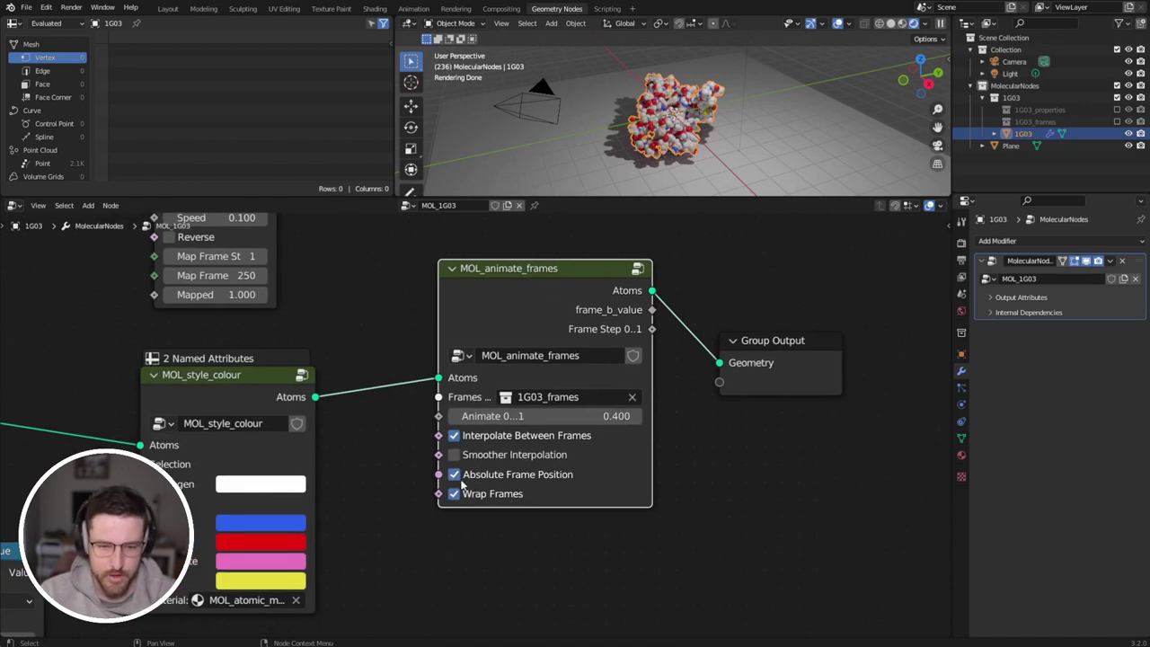
click(453, 436)
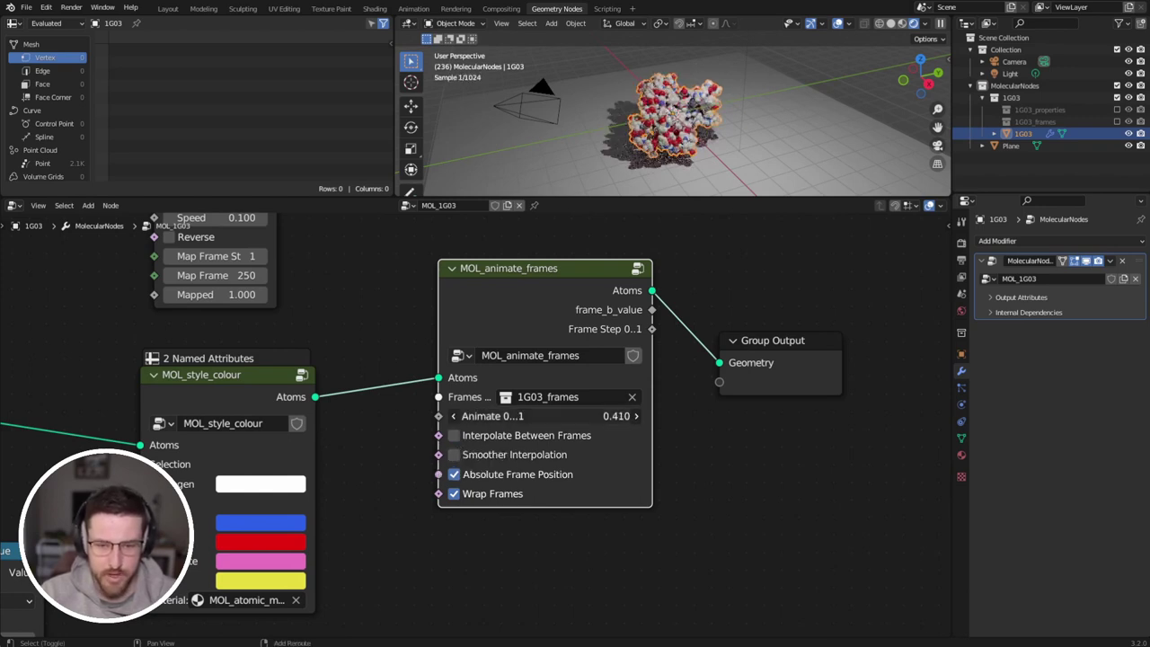
drag(539, 416, 629, 416)
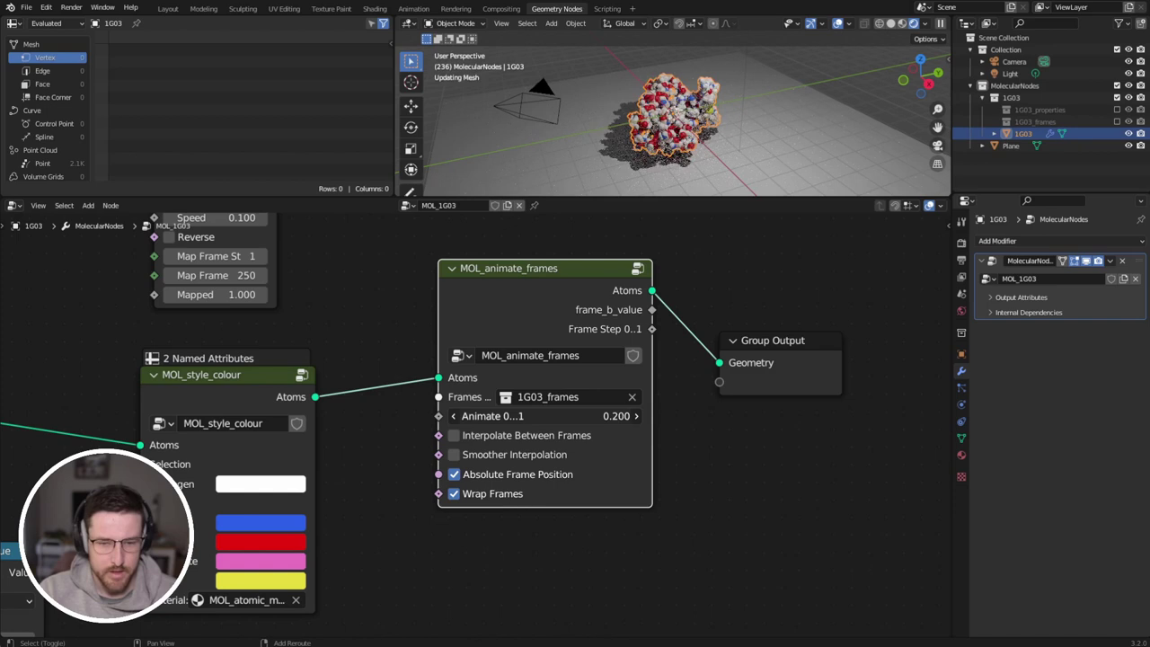
Step: Turn Interpolate Between Frames back on and try Smoother Interpolation, scrubbing Animate 0..1 through its range and back to 0.000
click(454, 435)
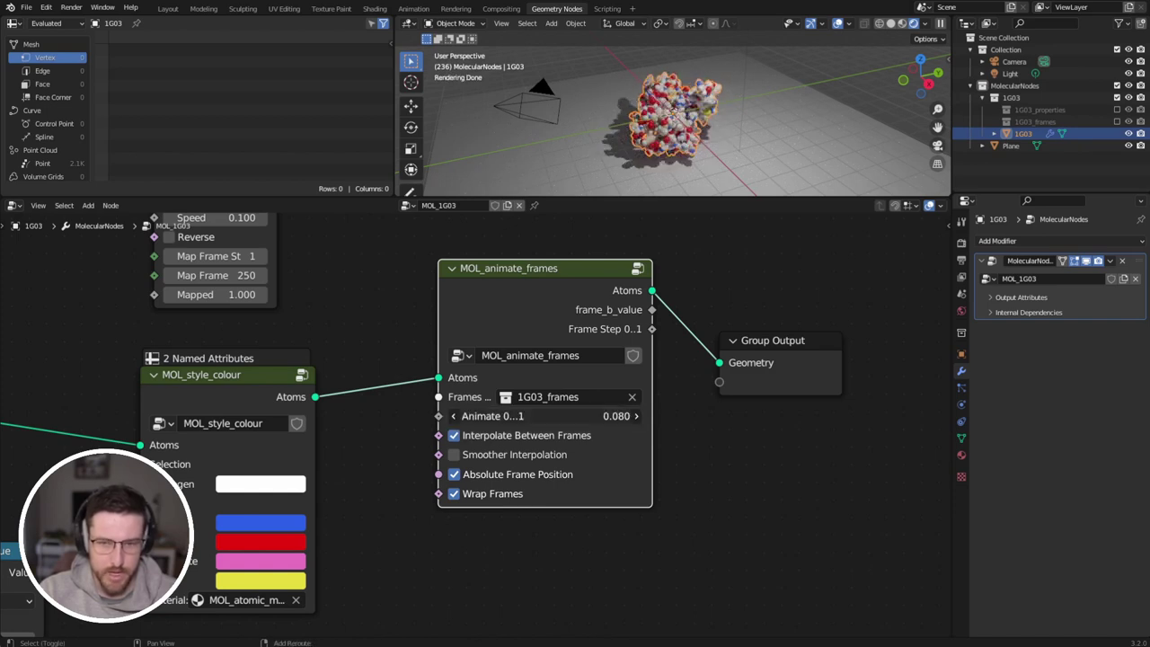
drag(494, 416, 512, 415)
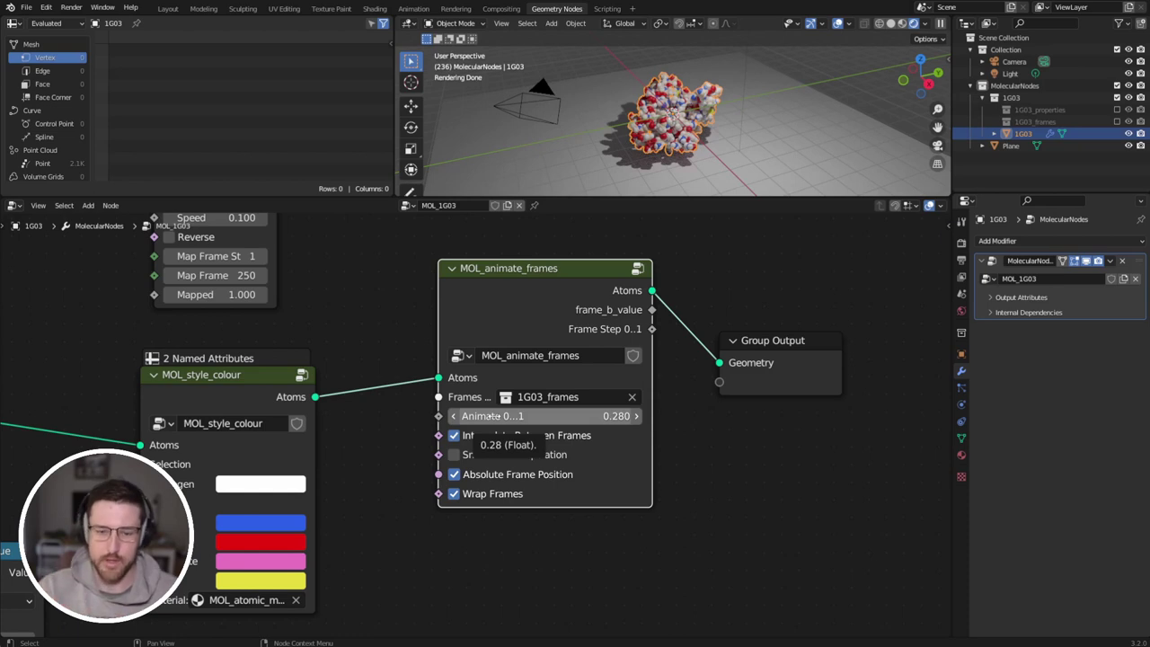
drag(493, 416, 718, 416)
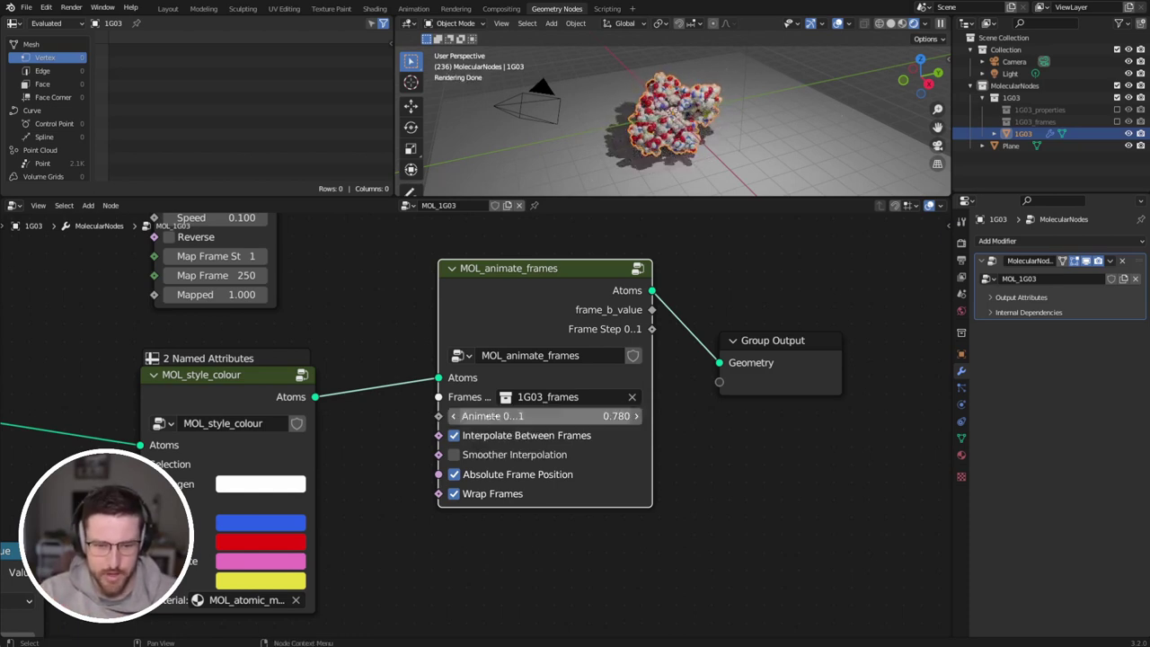
click(455, 455)
drag(494, 416, 144, 416)
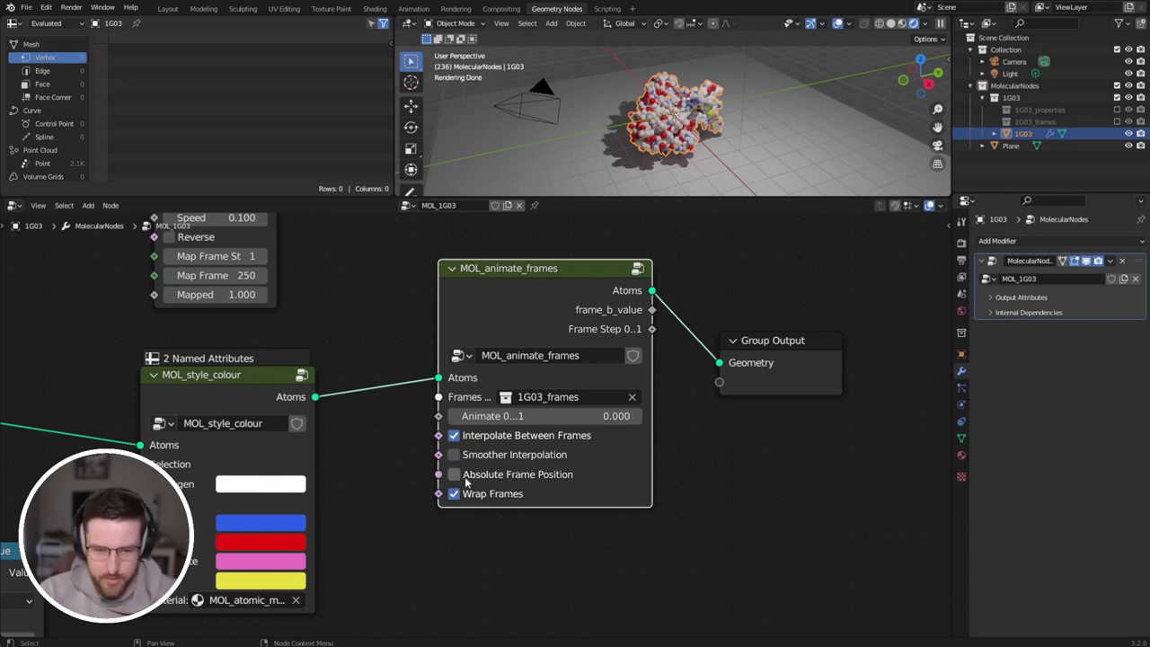
Step: Toggle Wrap Frames off and back on, set Animate 0..1 to 1.000, and shift the MOL_animate_frames node slightly
drag(517, 329, 520, 346)
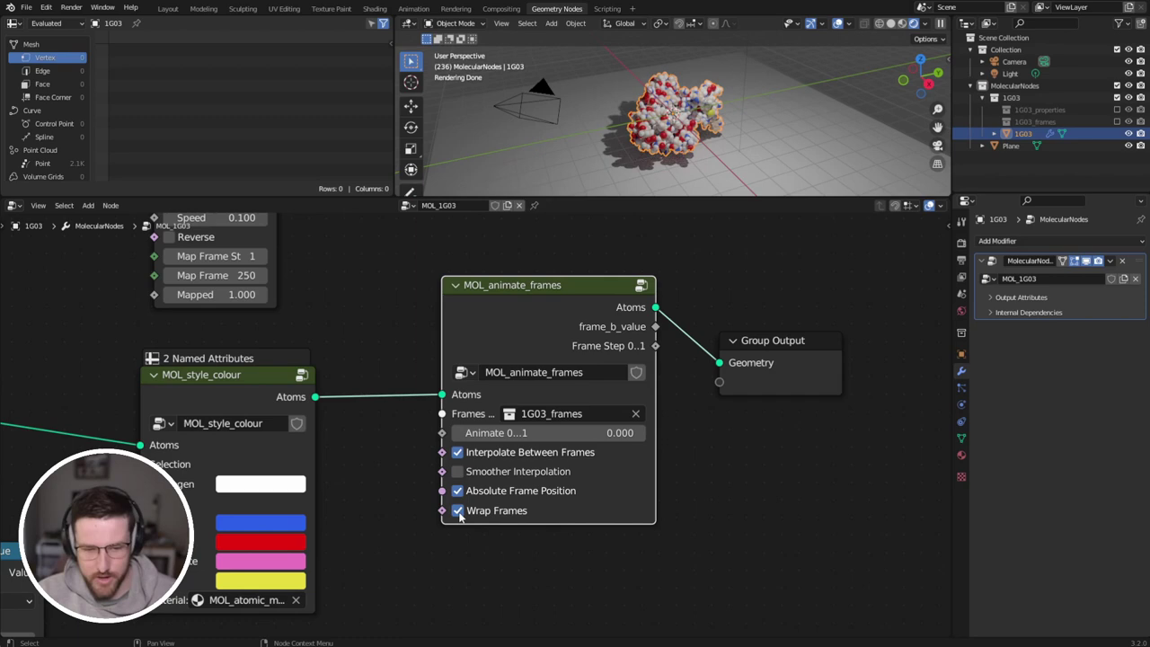
click(458, 511)
click(457, 510)
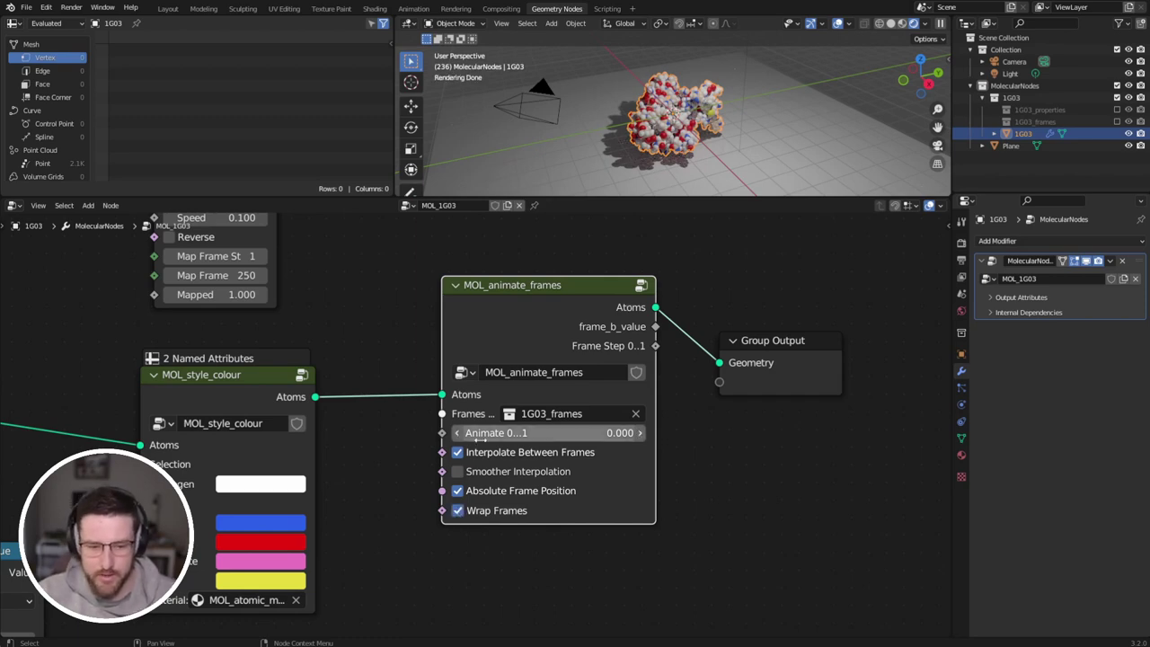
drag(502, 432, 611, 432)
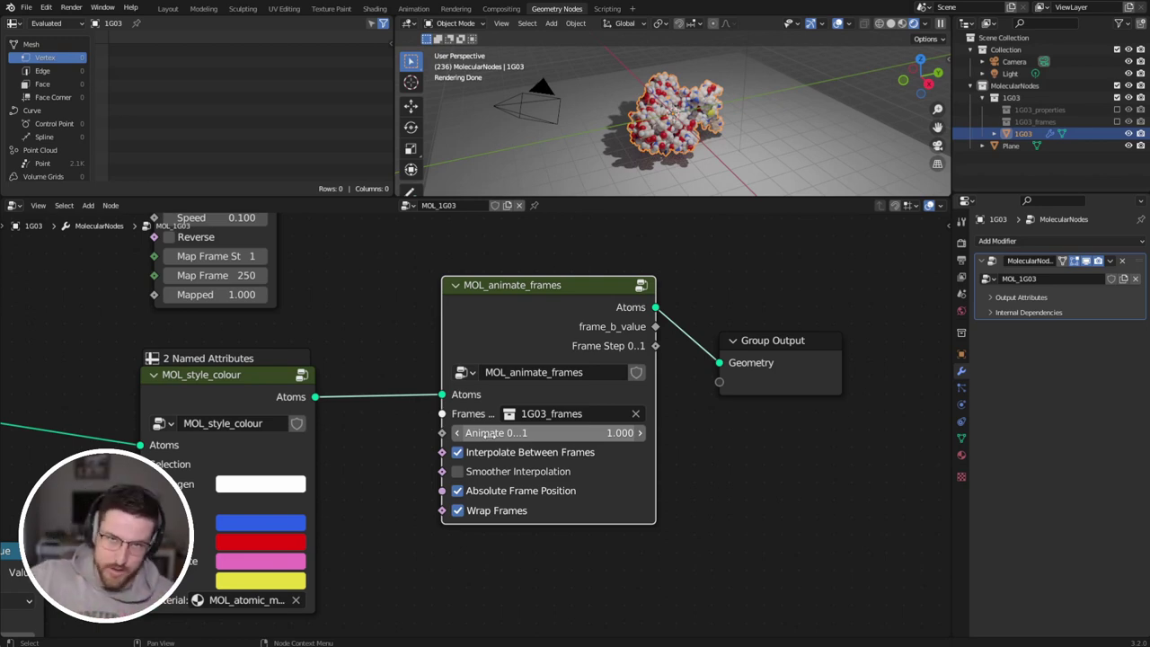
drag(515, 340, 521, 351)
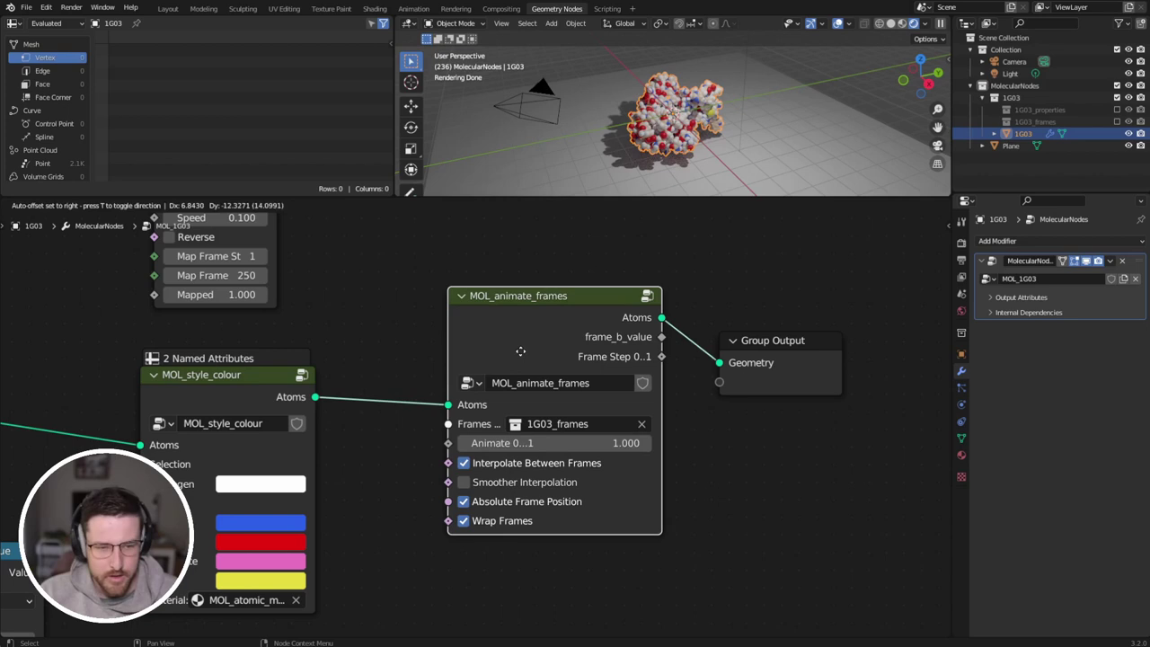
Step: Connect the Animate output of MOL_animate to the Animate 0..1 input of MOL_animate_frames
middle_drag(357, 311, 362, 394)
drag(281, 251, 284, 257)
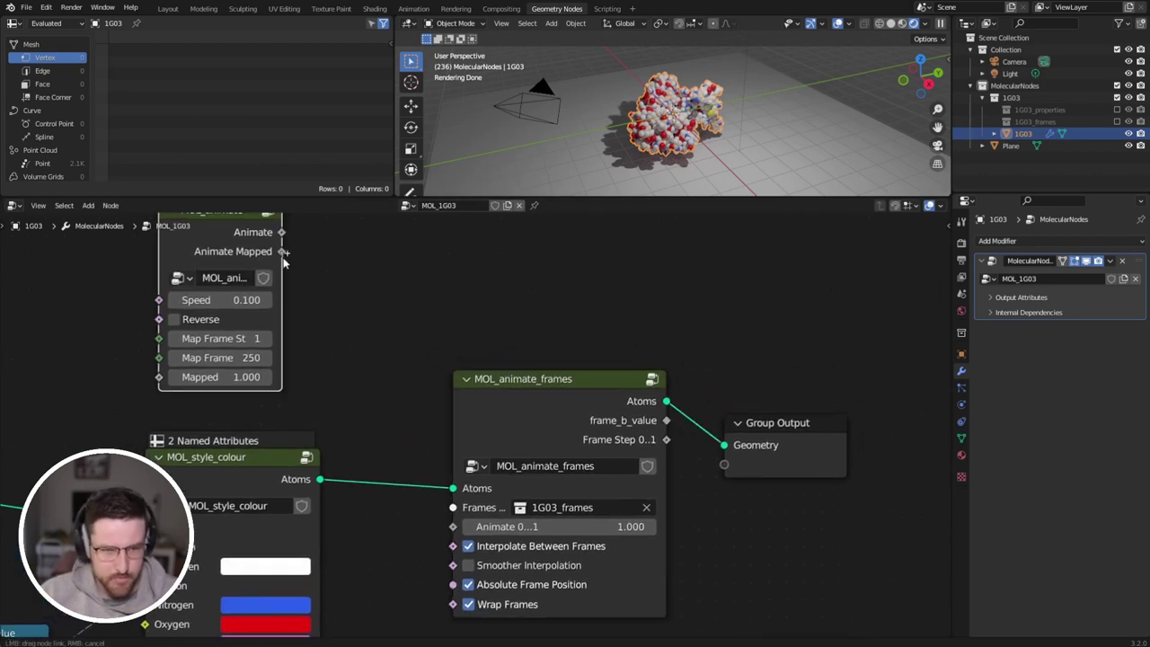
drag(359, 359, 314, 266)
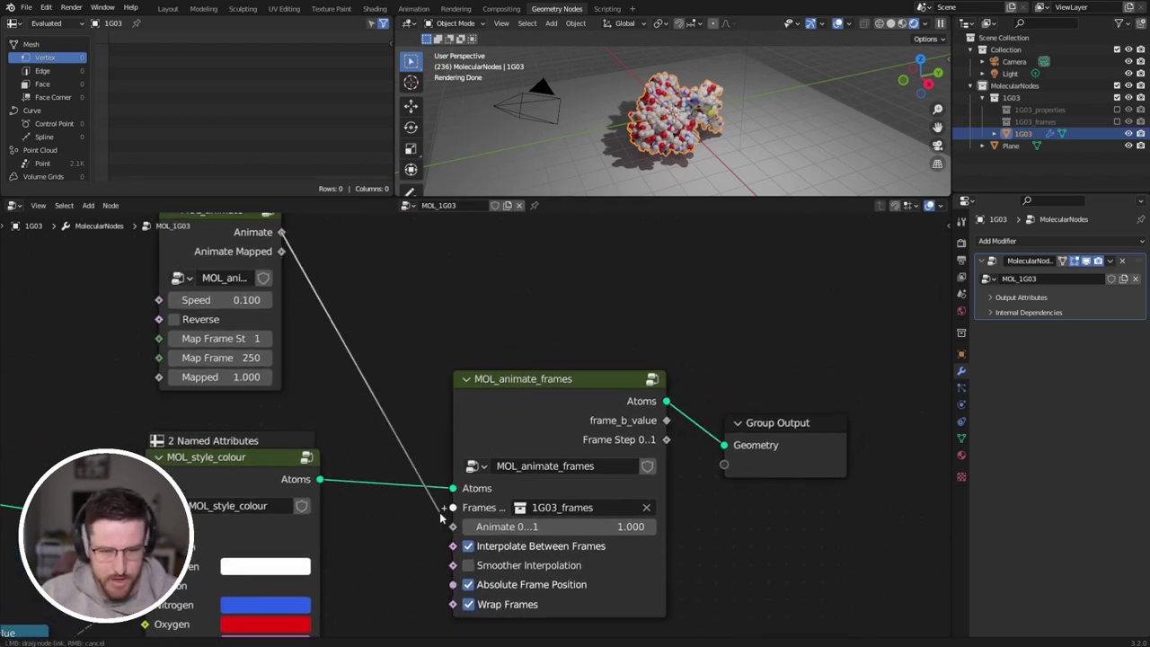
drag(455, 530, 453, 527)
drag(545, 423, 535, 385)
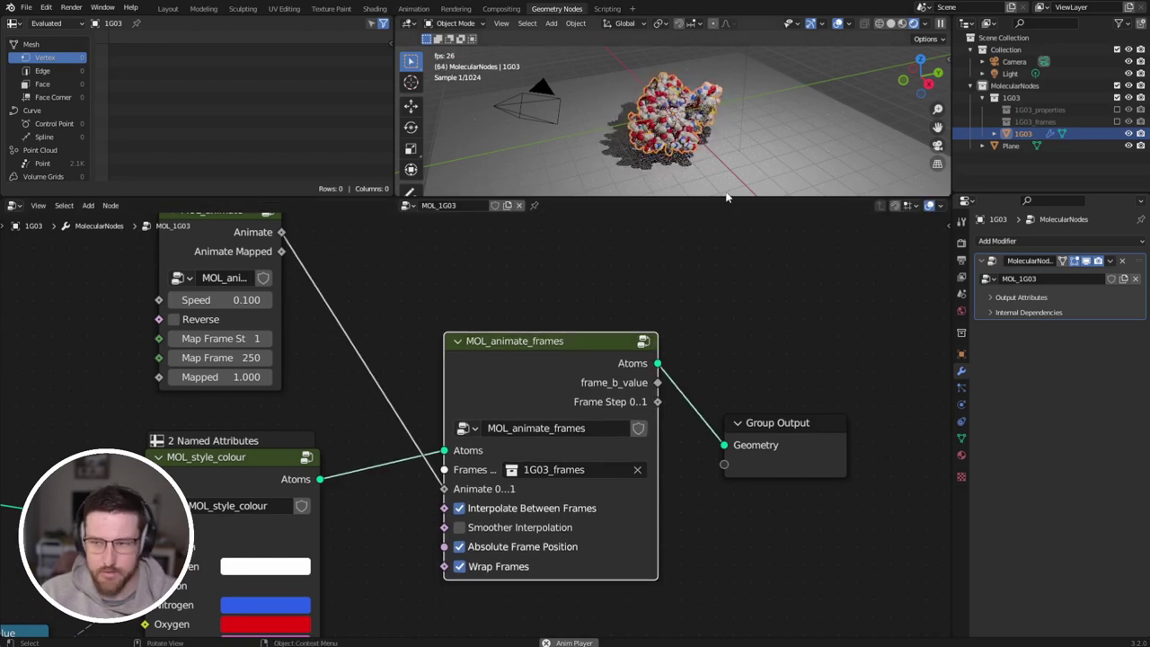
Step: Examine the playing animation up close from a lower angle, and stop playback
scroll(680, 153, up, 3)
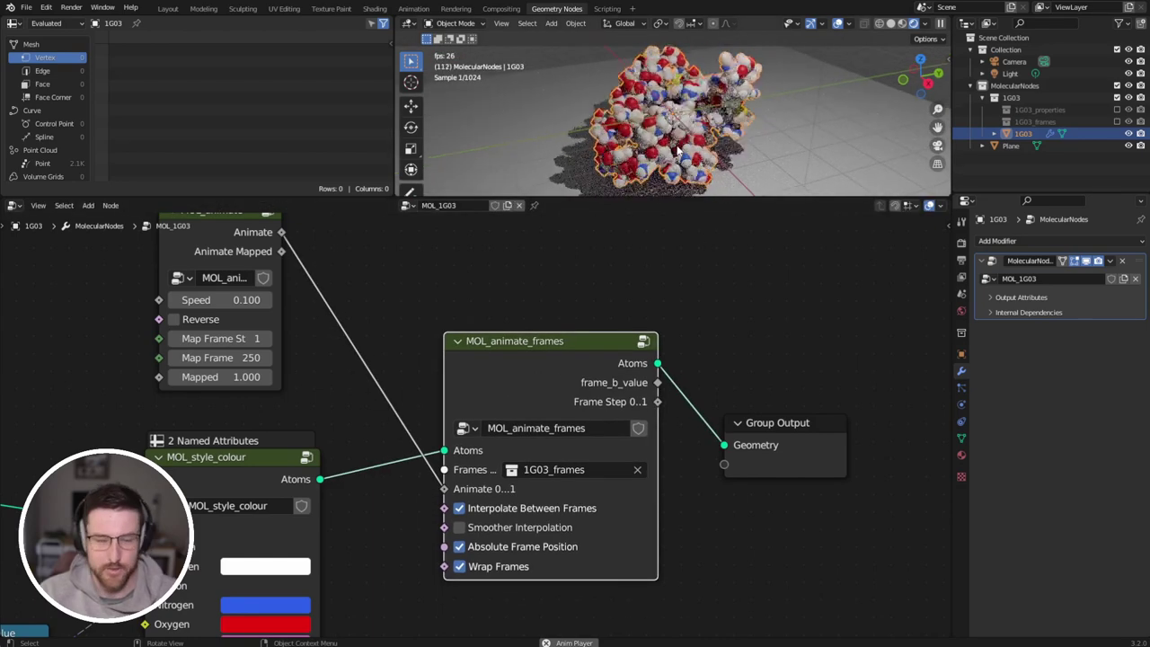
middle_drag(677, 151, 653, 144)
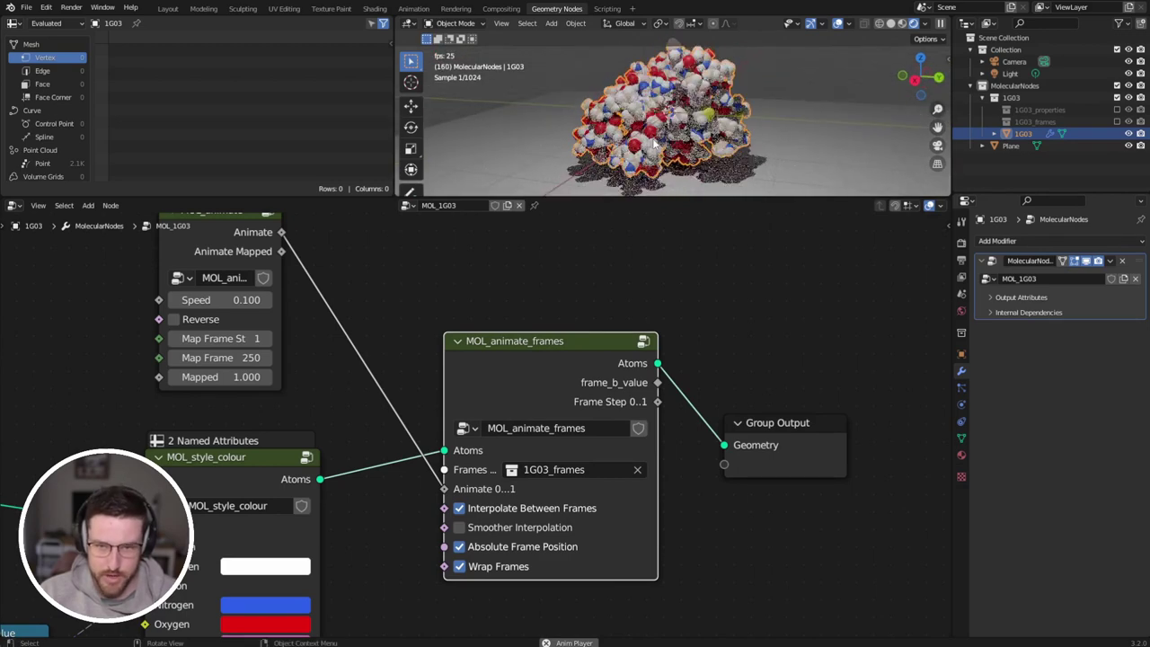
key(space)
Step: Make room between MOL_animate_frames and Group Output, and enlarge the 3D viewport above the node editor
drag(807, 448, 850, 385)
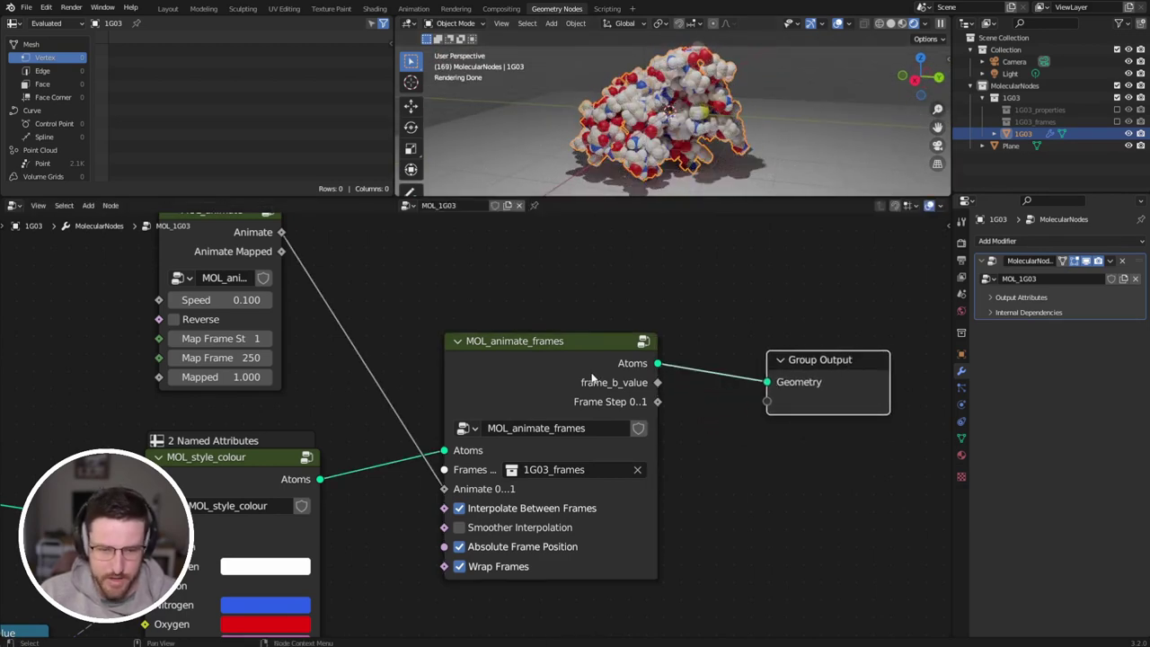
drag(579, 385, 512, 493)
middle_drag(562, 453, 431, 398)
scroll(410, 352, down, 5)
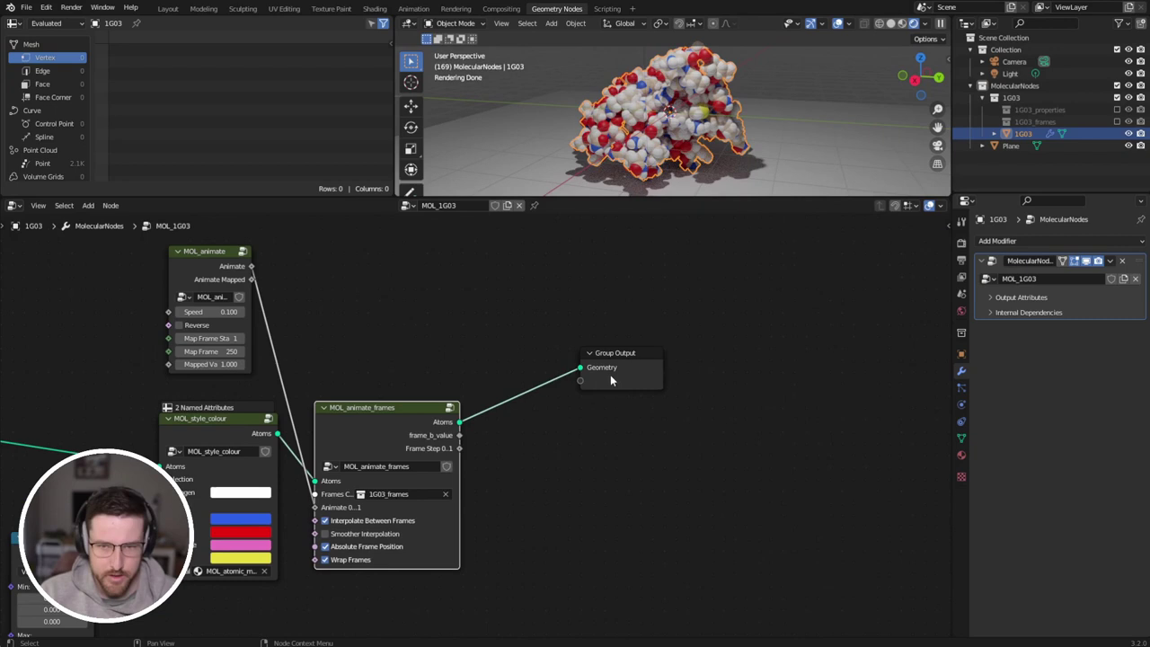
drag(674, 378, 818, 425)
drag(776, 197, 778, 283)
Step: Insert a Radii Rescale node between MOL_animate_frames and Group Output, with Scale Radii set to 0.520
key(shift+a)
mouse_move(595, 566)
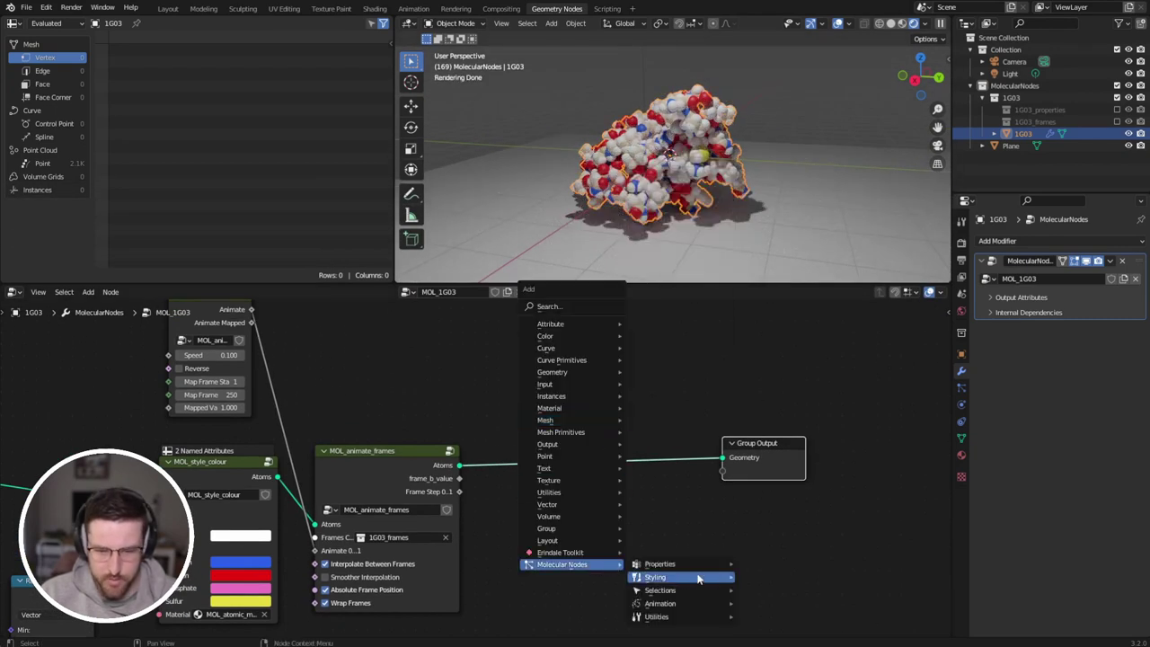
mouse_move(692, 563)
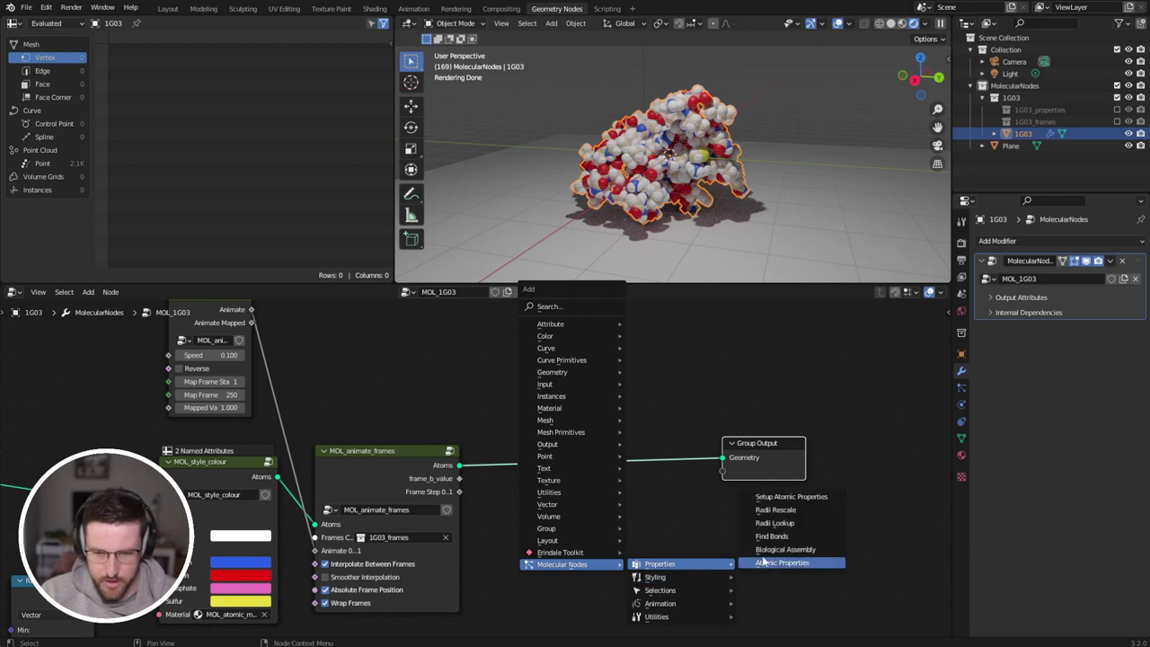
click(790, 509)
click(569, 471)
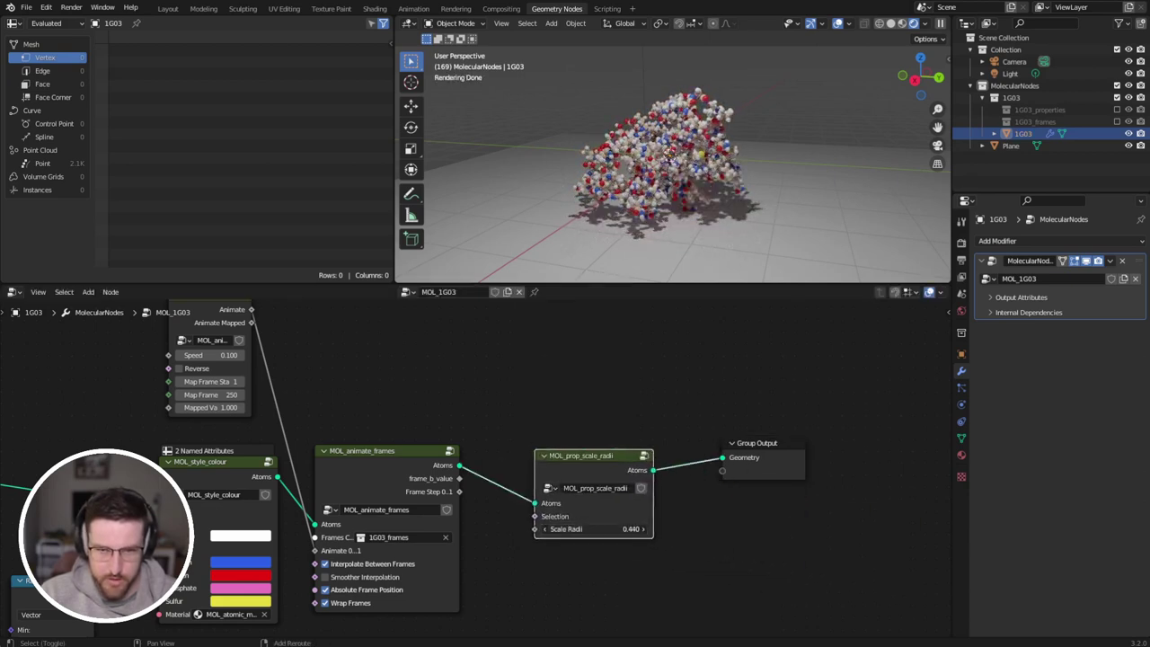
drag(626, 479, 580, 478)
Step: Play the animation briefly to examine the rescaled atoms up close from a higher angle
scroll(629, 171, up, 5)
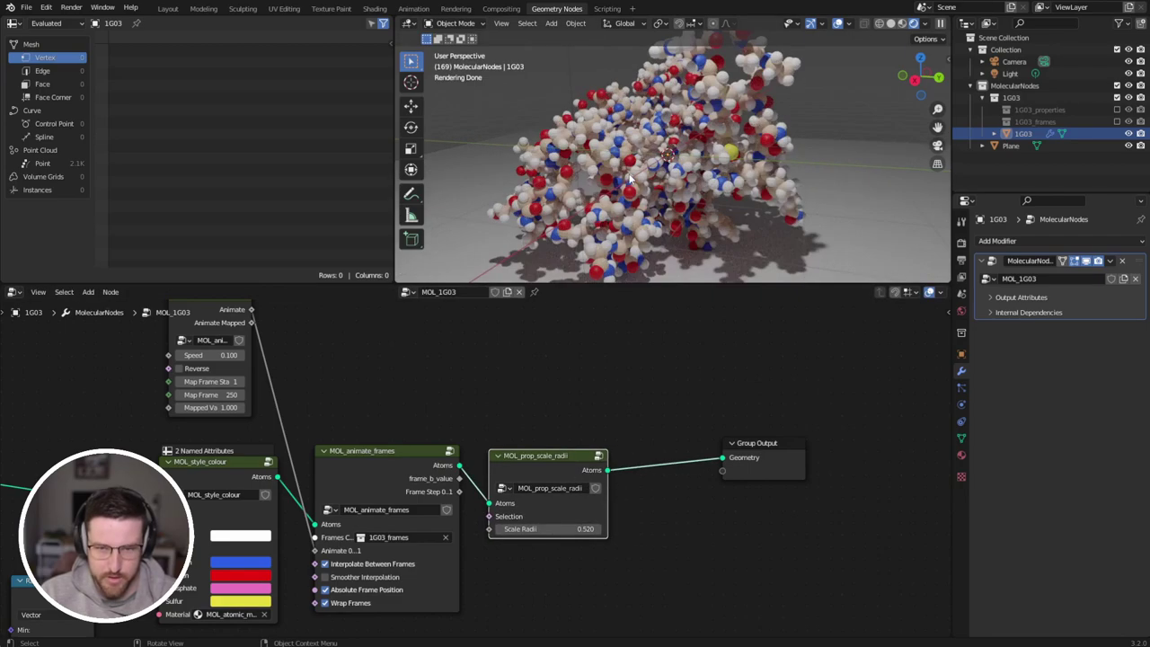
middle_drag(611, 175, 637, 194)
key(space)
key(space)
Step: Connect the Animate Mapped output of MOL_animate to Animate 0..1 in place of the Animate output
middle_drag(413, 350, 513, 360)
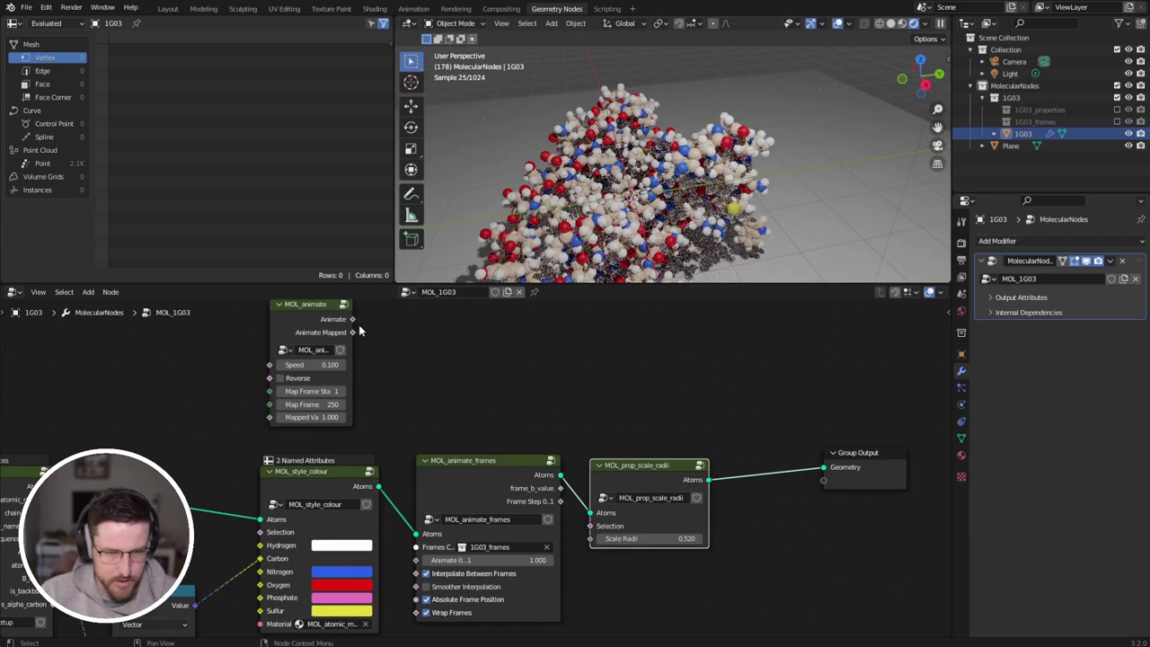
drag(352, 332, 395, 510)
drag(417, 563, 416, 559)
Step: Play the mapped animation, comparing Interpolate Between Frames off and on at different viewing distances, and stop playback
key(space)
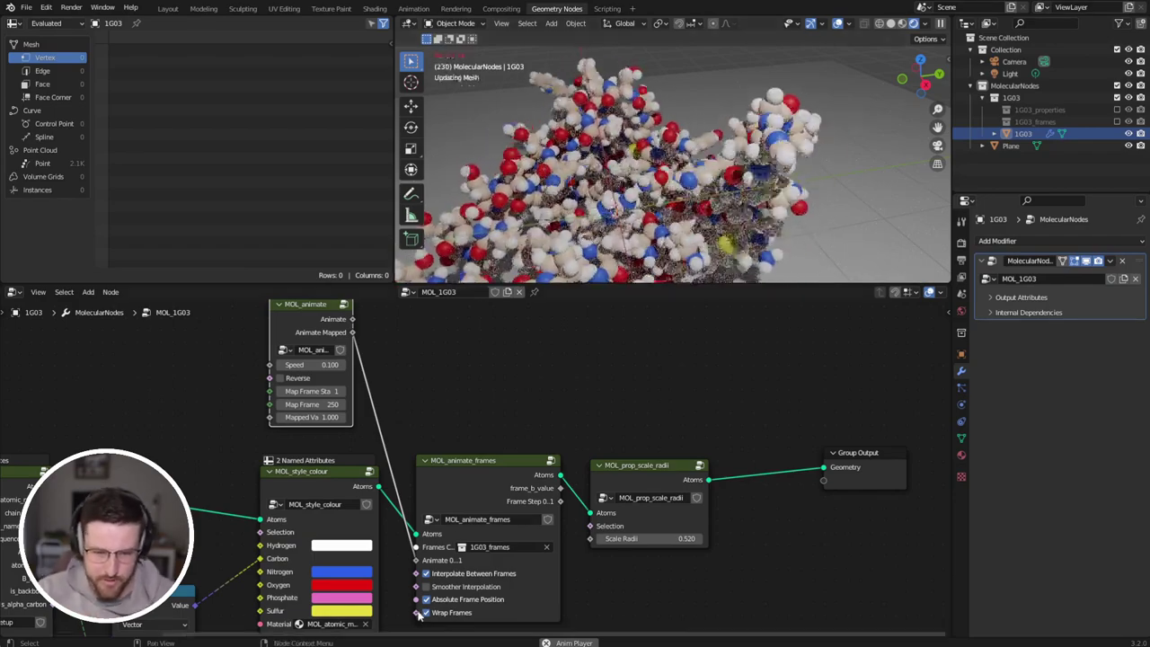
click(425, 573)
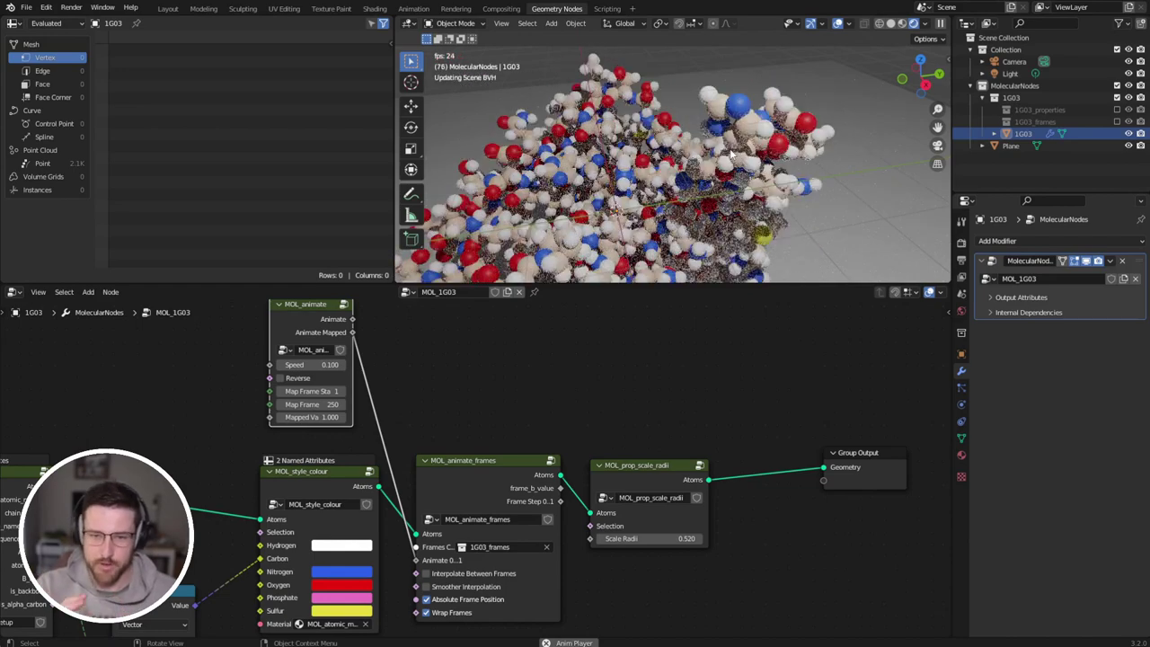
click(426, 573)
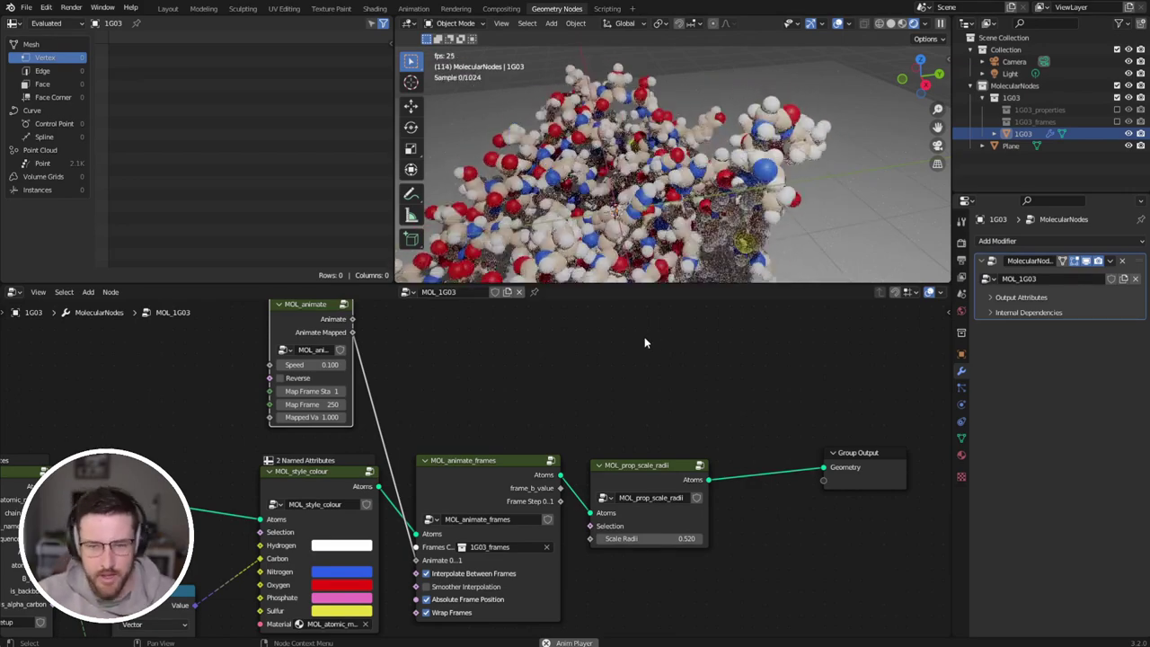
scroll(673, 179, down, 5)
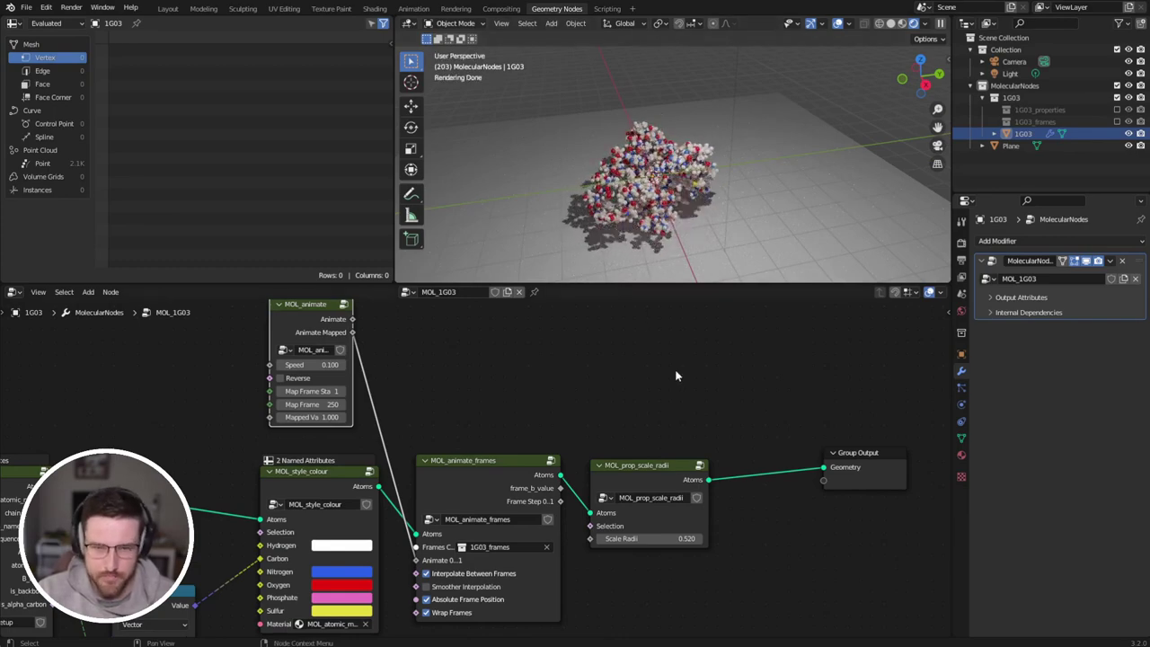
scroll(663, 238, up, 6)
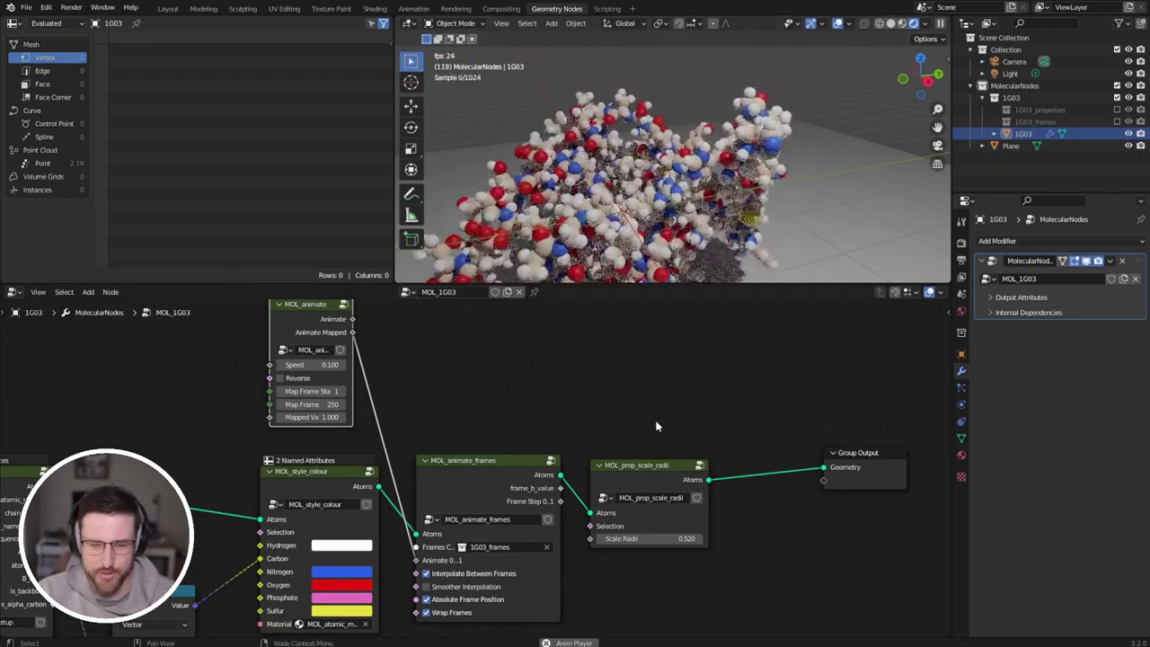
key(space)
Step: Add a Style Ribbon node above MOL_prop_scale_radii, feed it the Atoms from MOL_animate_frames, and send its Ribbon to Group Output
middle_drag(636, 417, 511, 358)
drag(507, 422, 571, 480)
drag(755, 409, 837, 380)
key(shift+a)
mouse_move(665, 400)
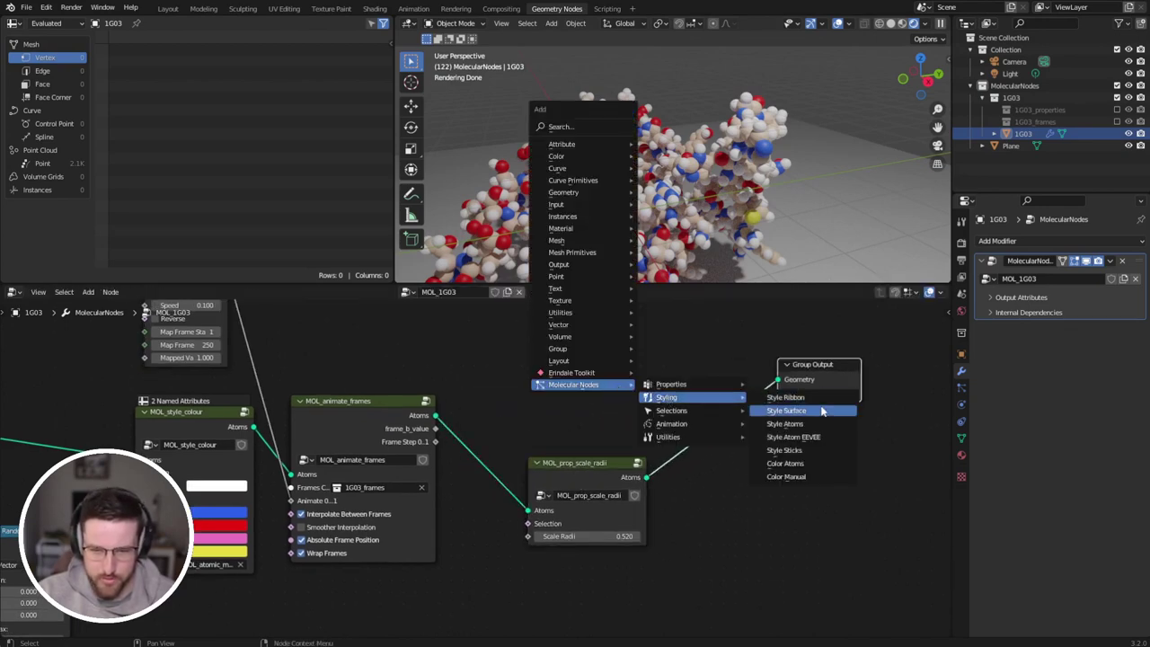
click(786, 396)
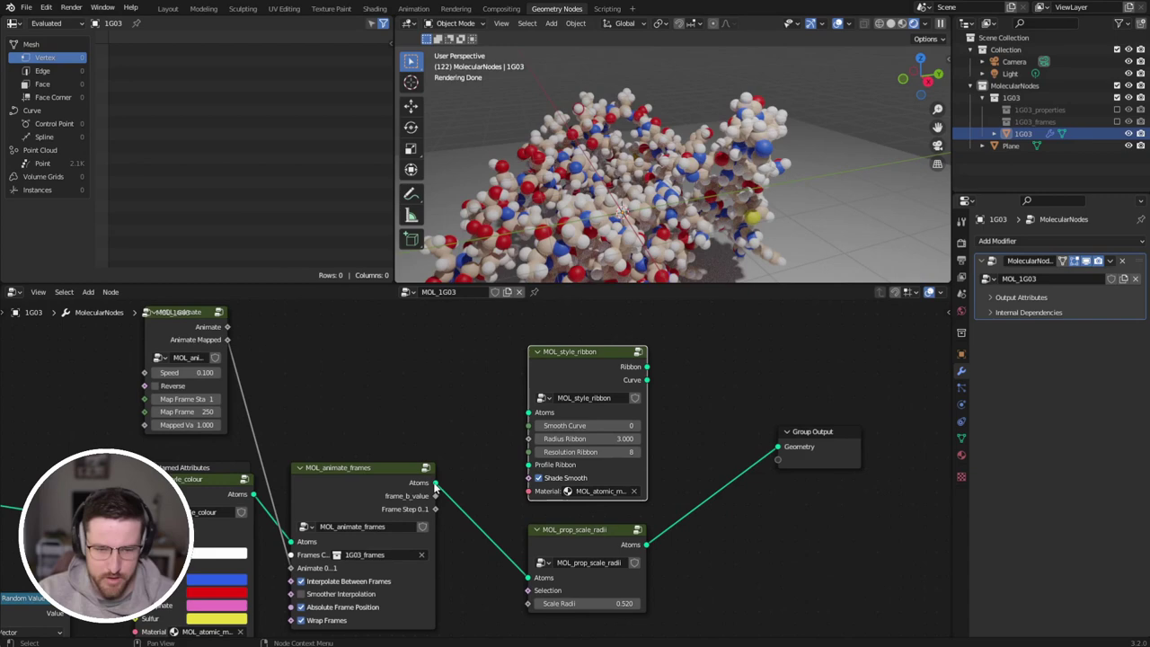
drag(434, 483, 529, 413)
ctrl+shift+click(603, 367)
drag(604, 367, 604, 374)
Step: Play the ribbon animation from another angle, and delete MOL_style_ribbon so MOL_animate_frames feeds Group Output directly
key(space)
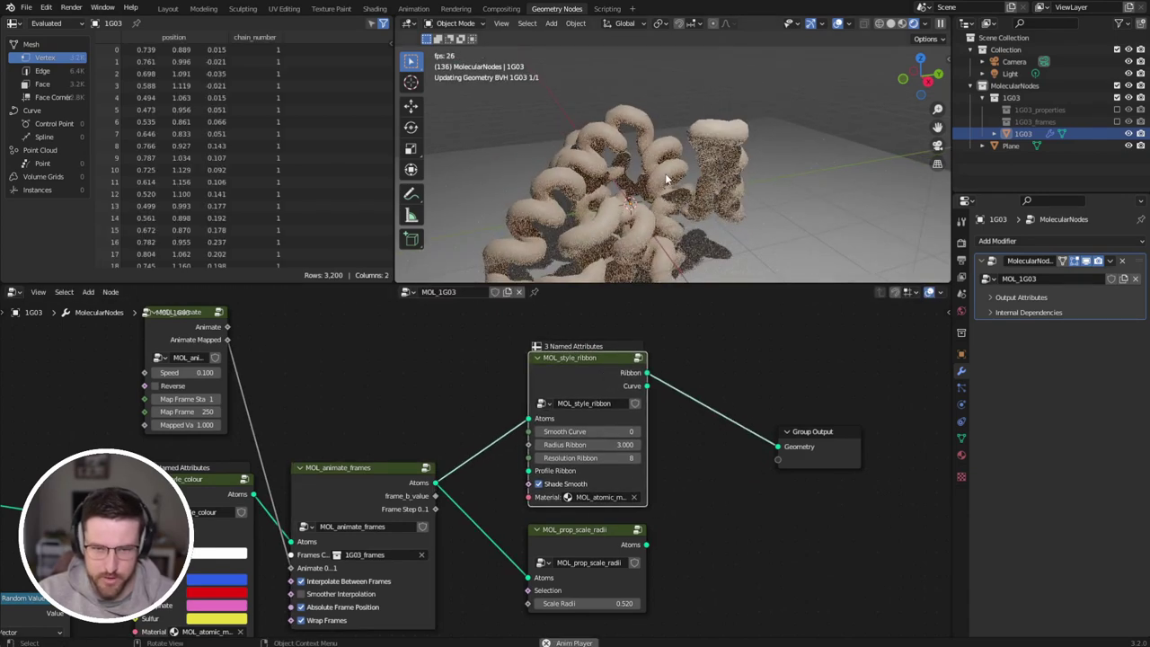
middle_drag(643, 165, 745, 157)
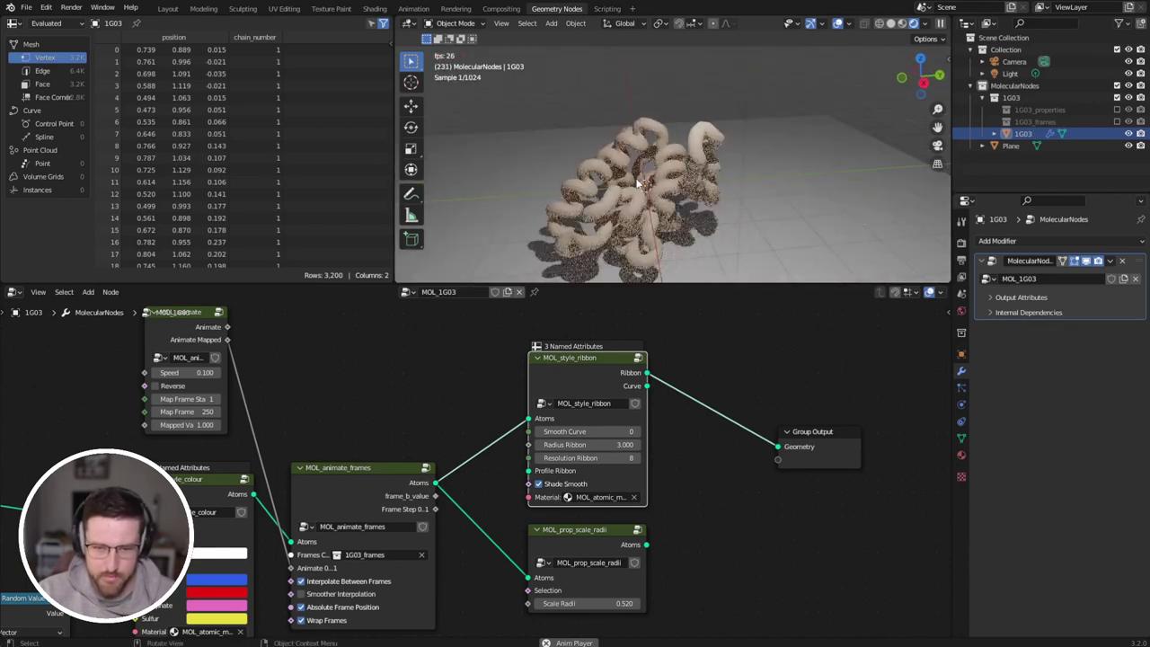
key(ctrl+x)
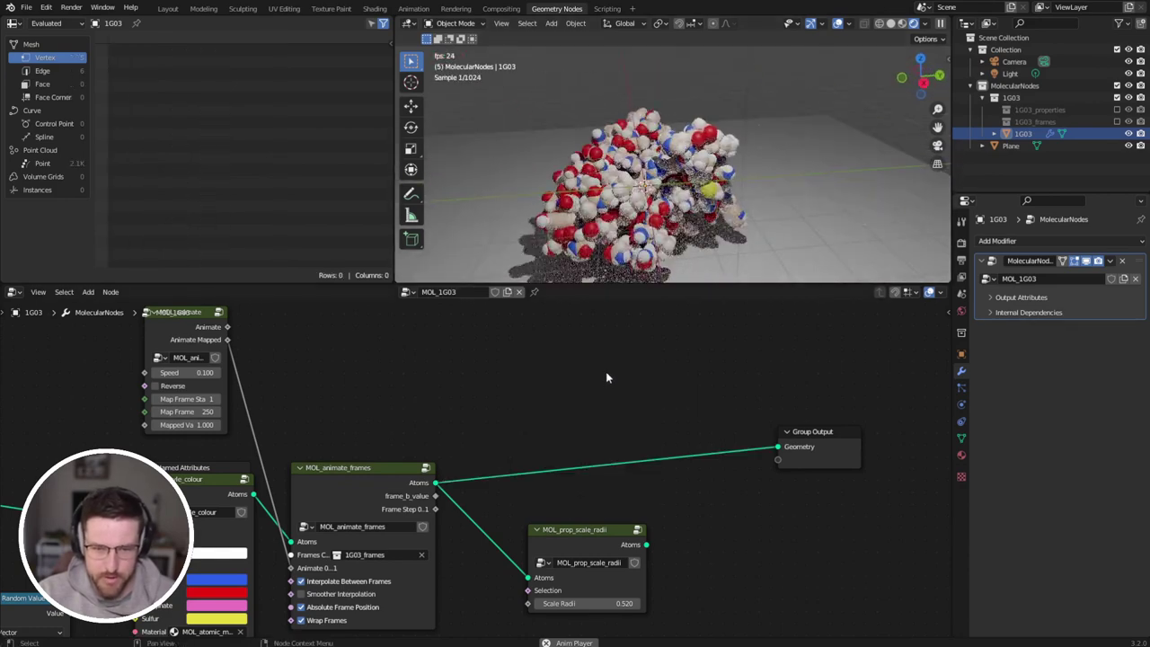
Step: Try a Style Surface node between MOL_animate_frames and Group Output with Color by Chain off, and remove it
key(shift+a)
mouse_move(566, 411)
mouse_move(660, 424)
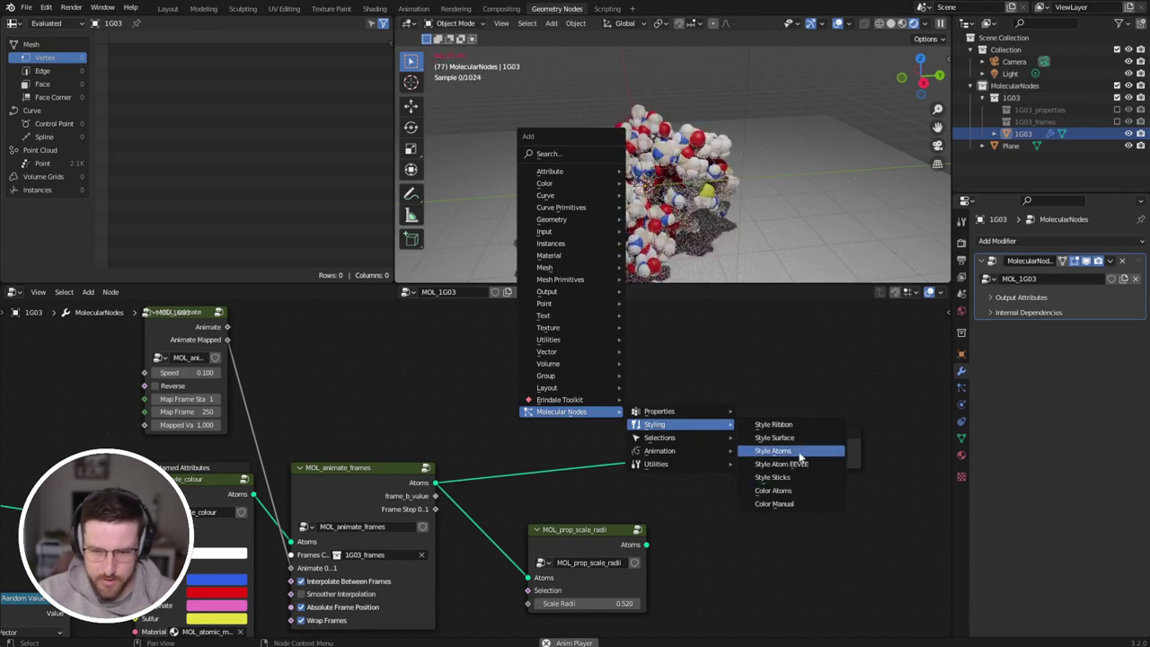
click(798, 437)
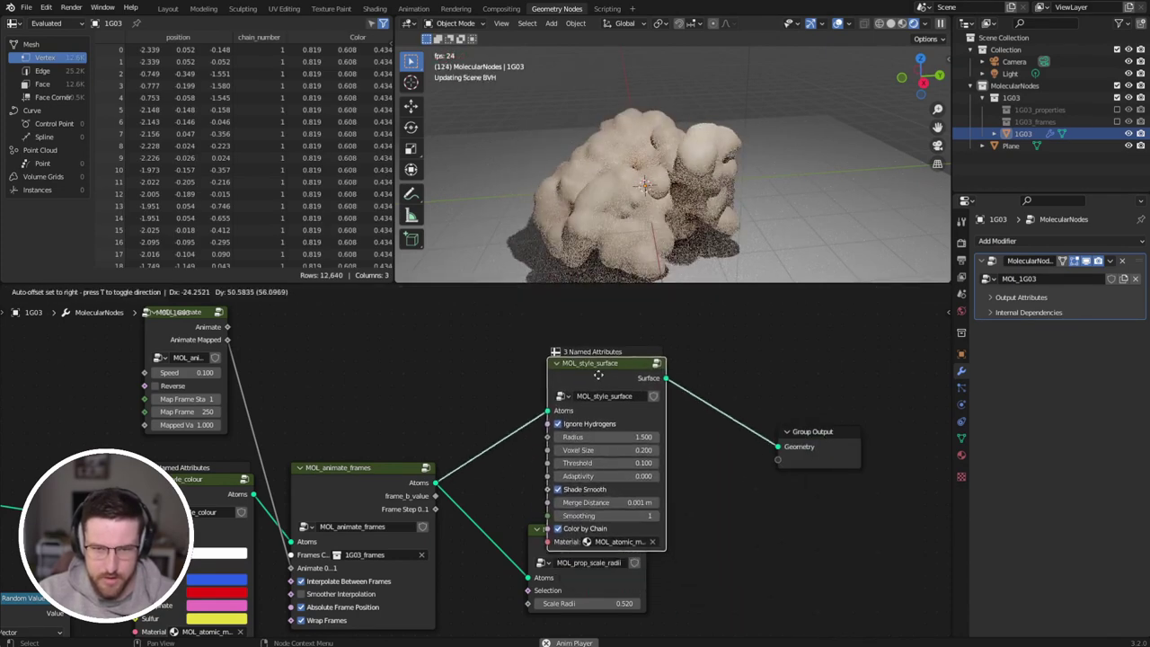
click(580, 350)
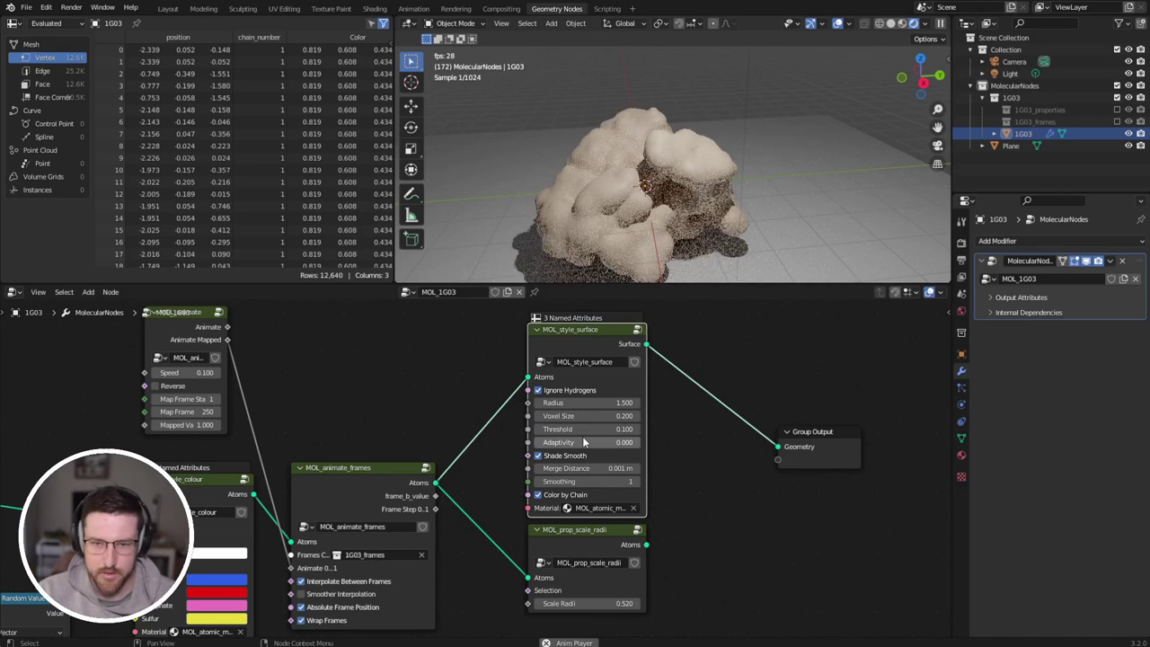
click(538, 495)
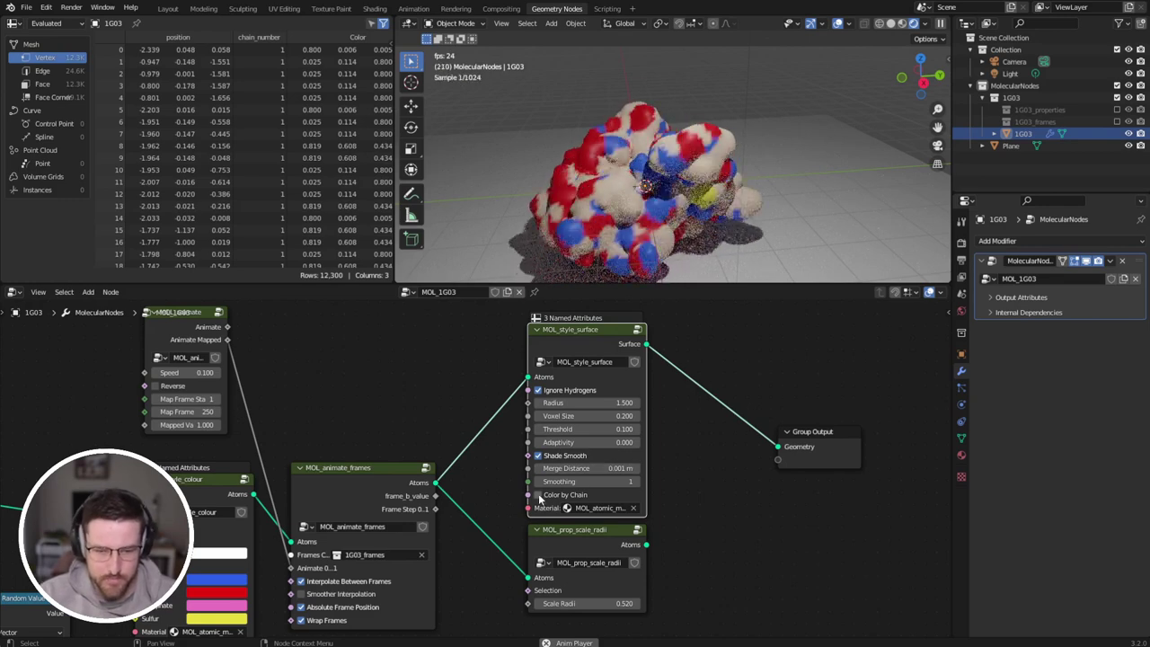
key(x)
key(shift+a)
mouse_move(594, 396)
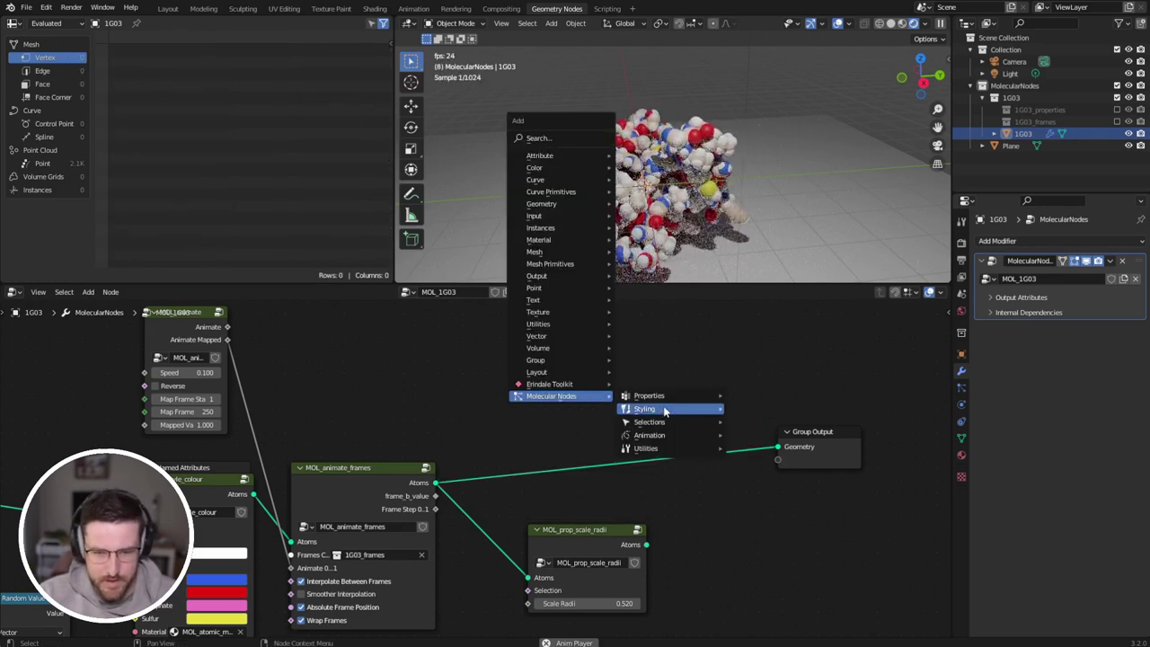
mouse_move(664, 411)
click(792, 420)
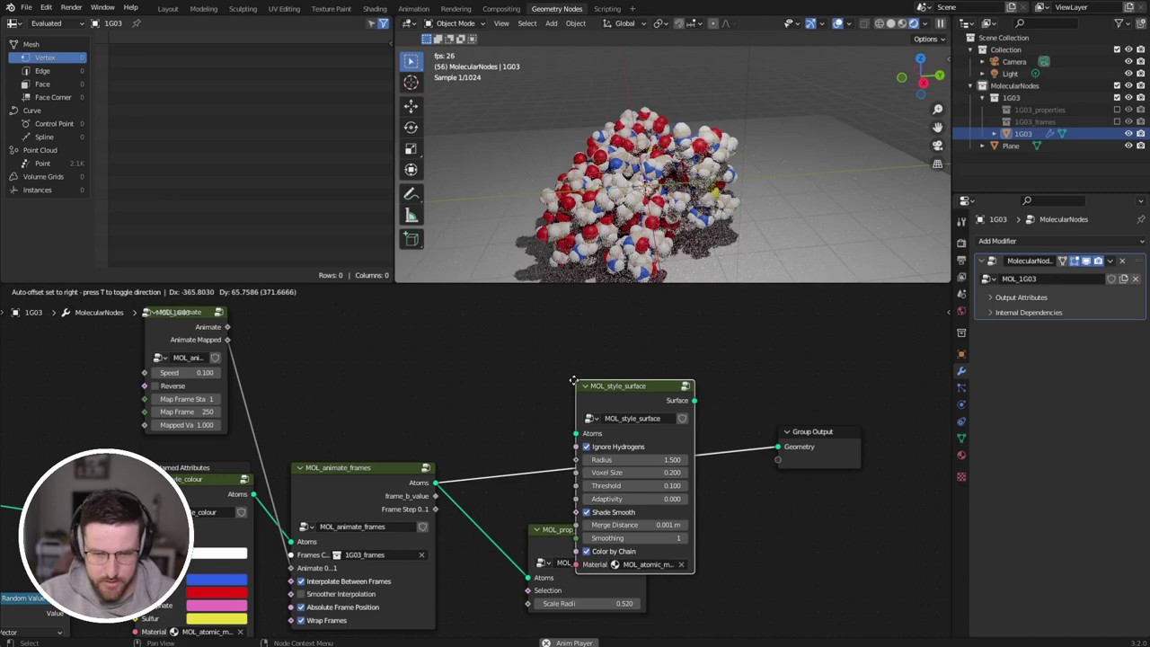
key(x)
Step: Insert a Style Ribbon node between MOL_animate_frames and Group Output, placing it just above MOL_prop_scale_radii
key(shift+a)
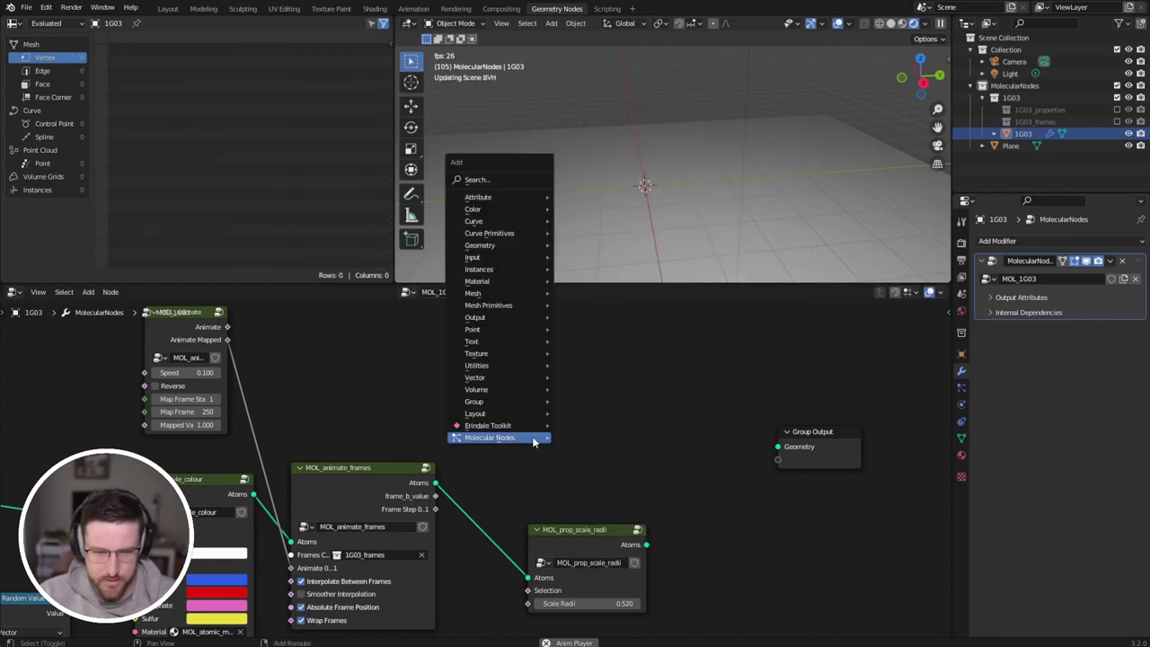
mouse_move(604, 452)
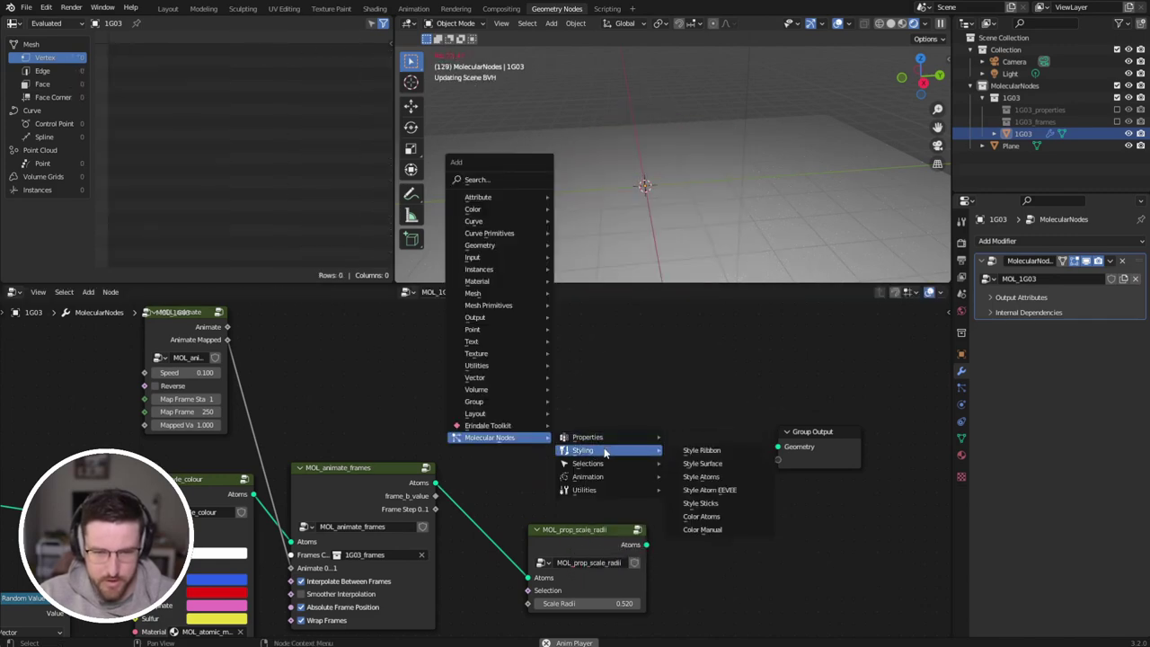
click(719, 451)
click(644, 349)
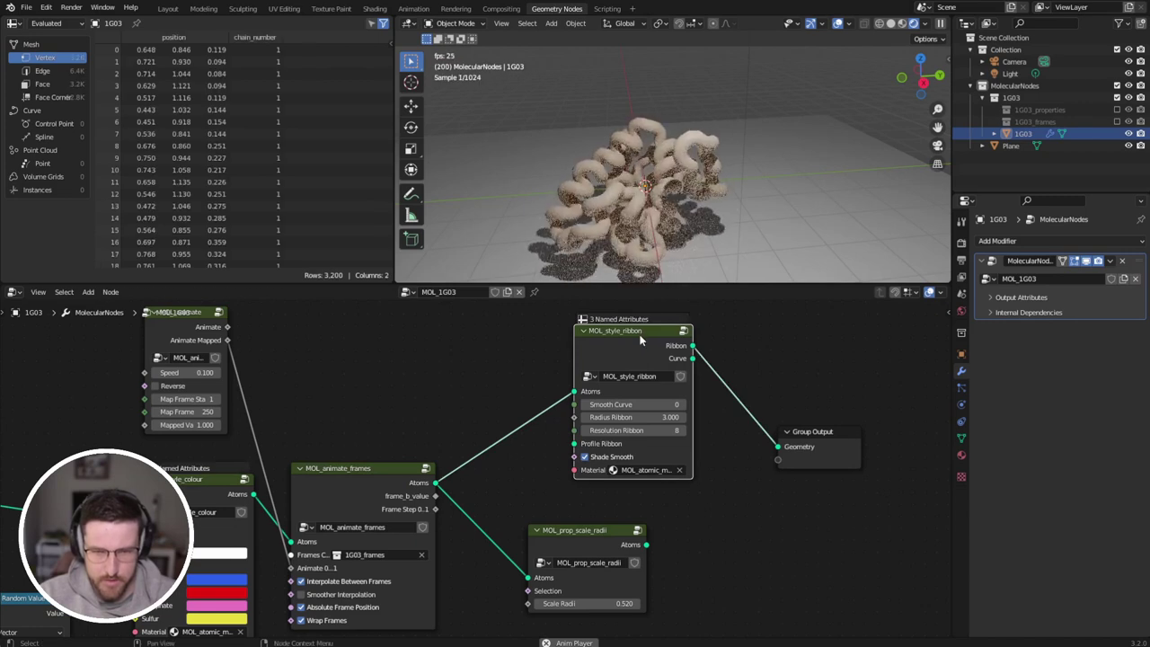
drag(640, 338, 589, 373)
drag(832, 442, 853, 416)
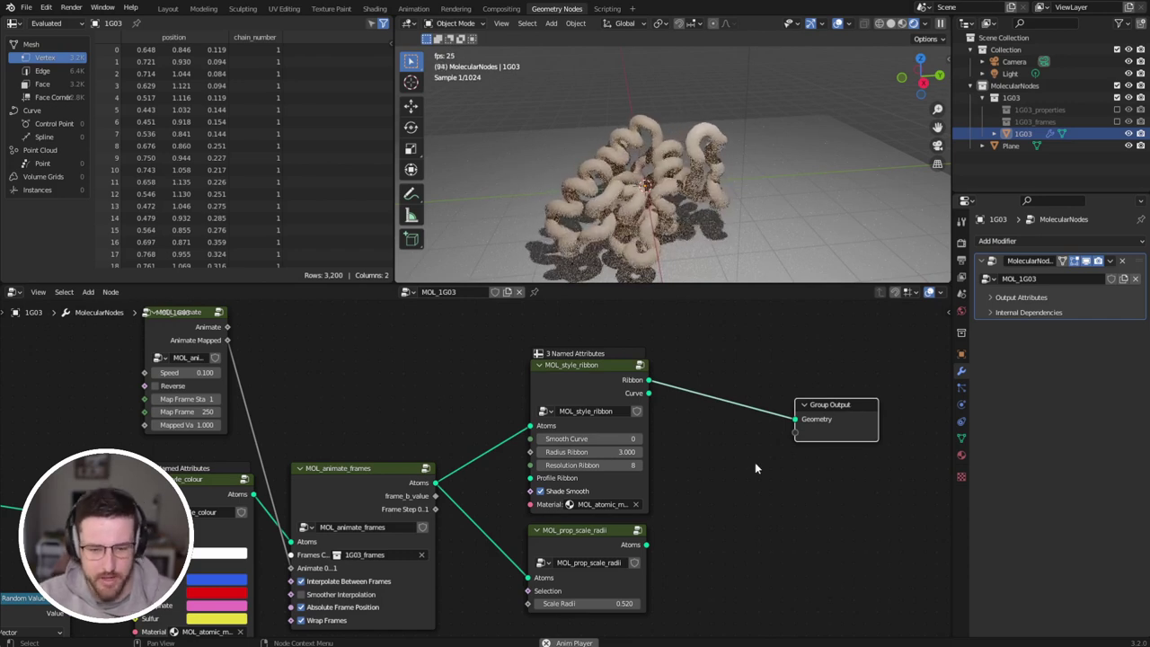
Step: Add a Side Chain selection node beside MOL_prop_scale_radii and move Group Output farther from the ribbon node
middle_drag(754, 467, 744, 440)
key(shift+a)
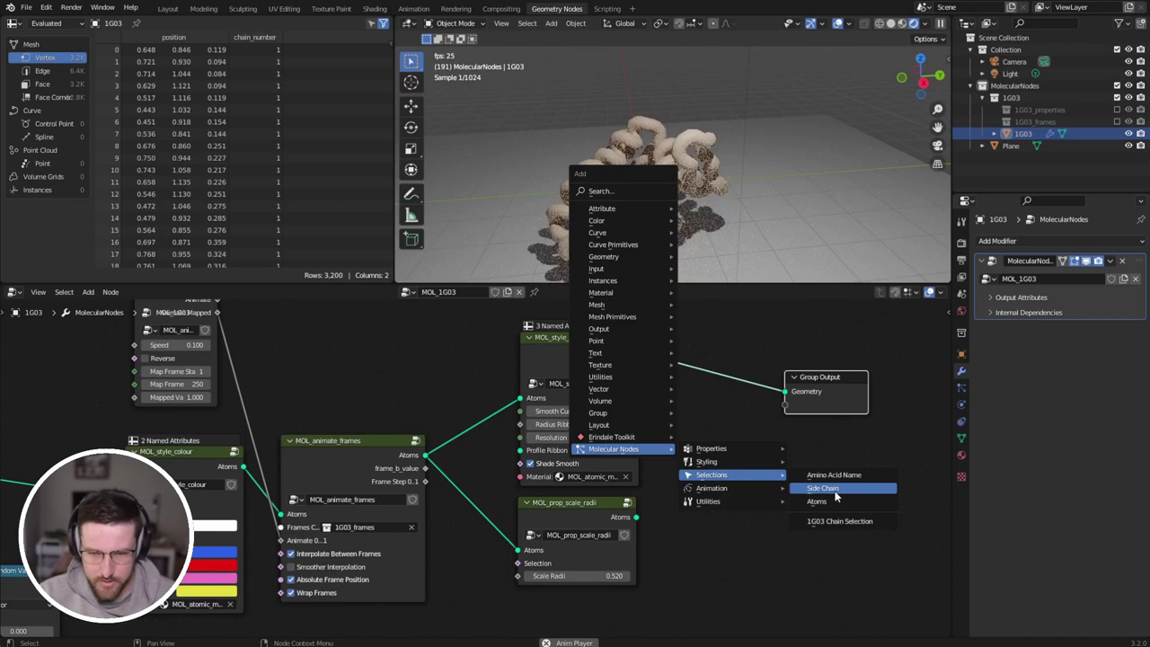
click(830, 490)
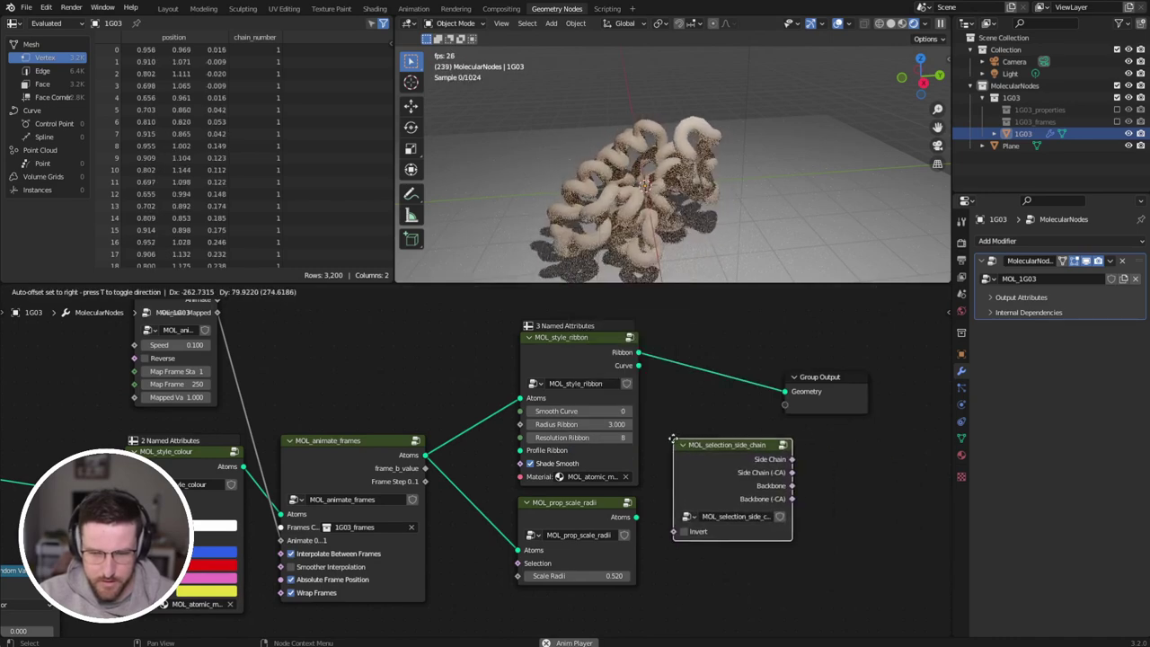
click(675, 440)
middle_drag(696, 458, 505, 497)
drag(651, 421, 825, 378)
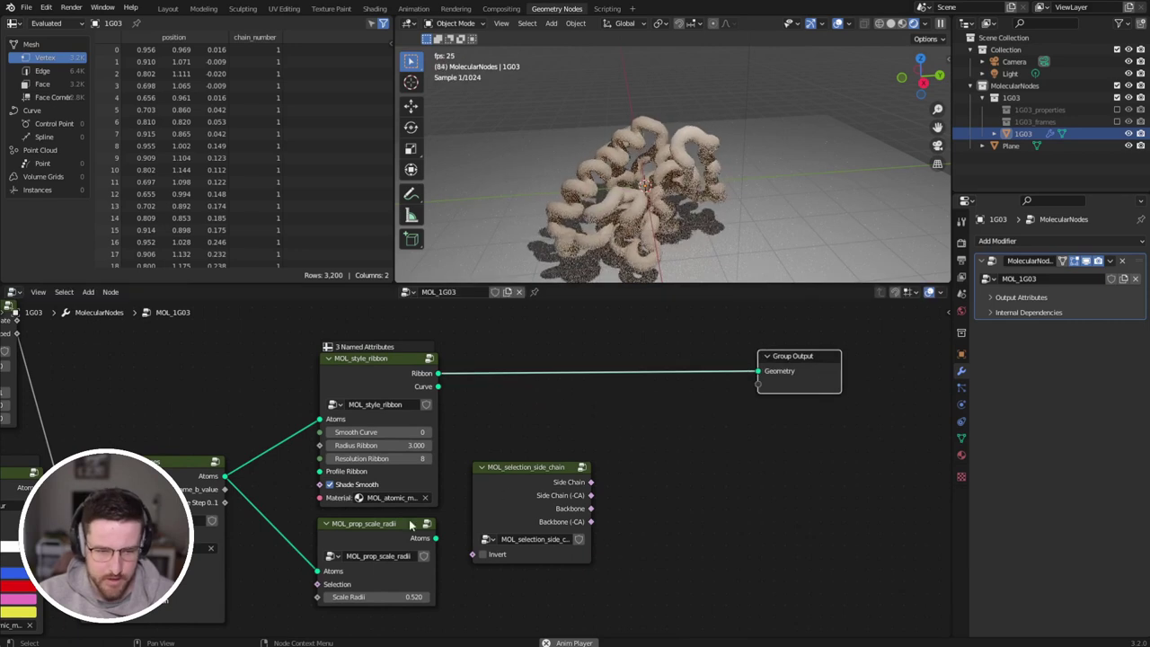
Step: Delete MOL_prop_scale_radii and move MOL_selection_side_chain into its place below MOL_style_ribbon
drag(388, 534, 395, 539)
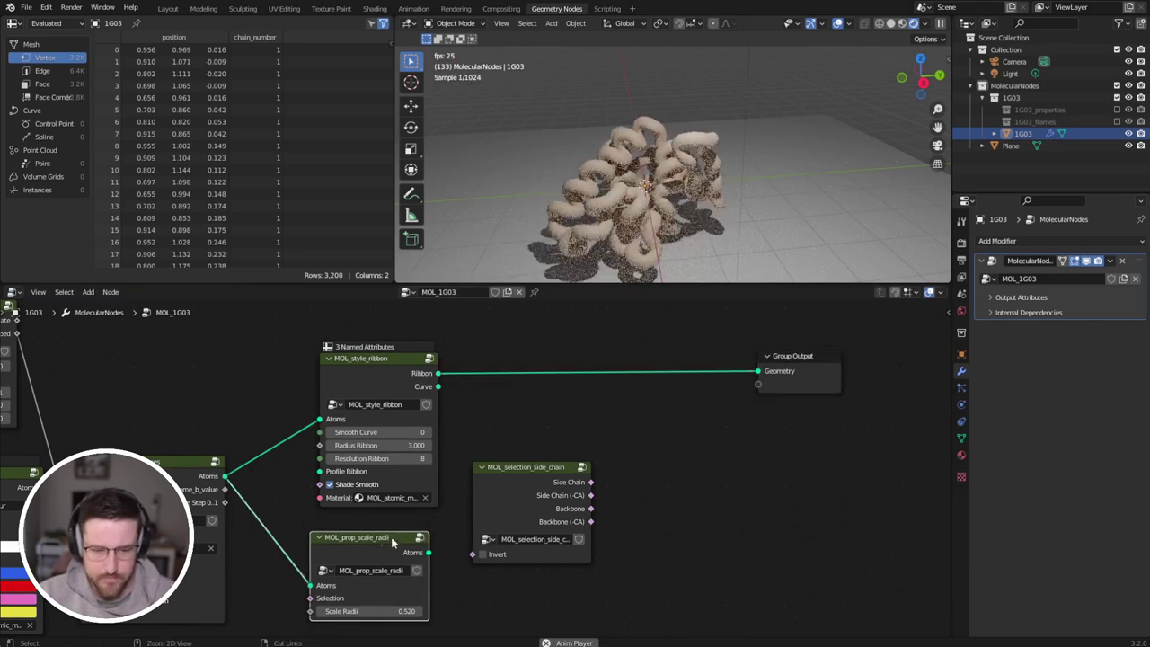
key(ctrl+x)
drag(489, 483, 336, 542)
middle_drag(446, 535, 464, 476)
Step: Add an Atoms selection node and arrange it between MOL_style_ribbon and MOL_selection_side_chain
key(shift+a)
mouse_move(537, 505)
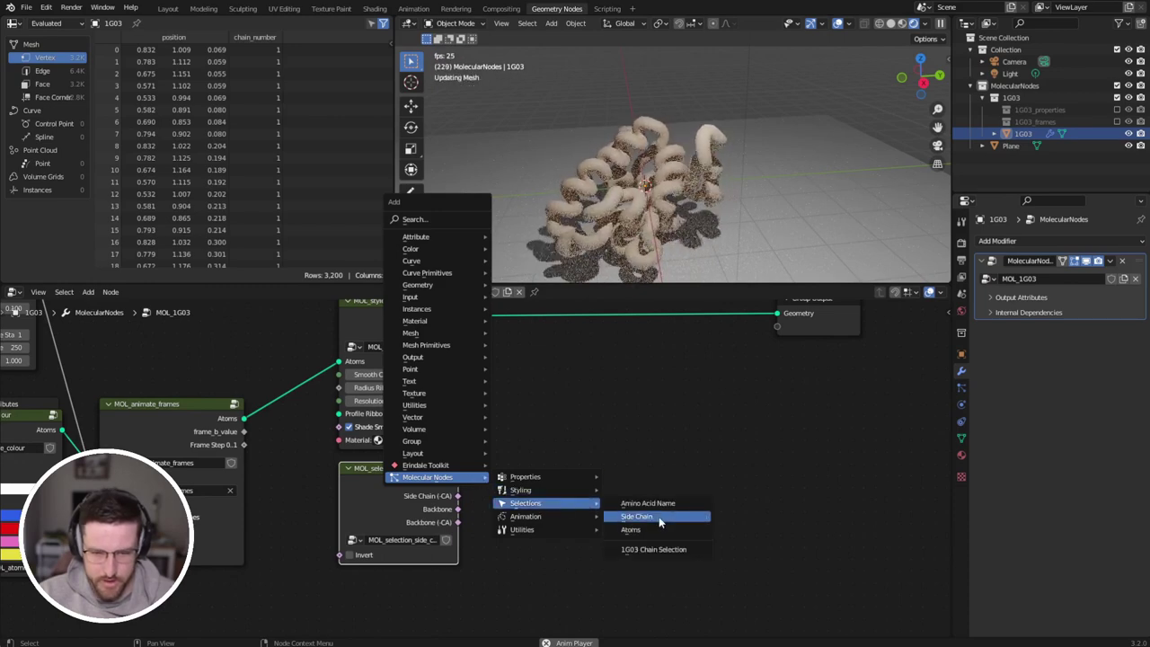
click(644, 528)
scroll(512, 454, down, 3)
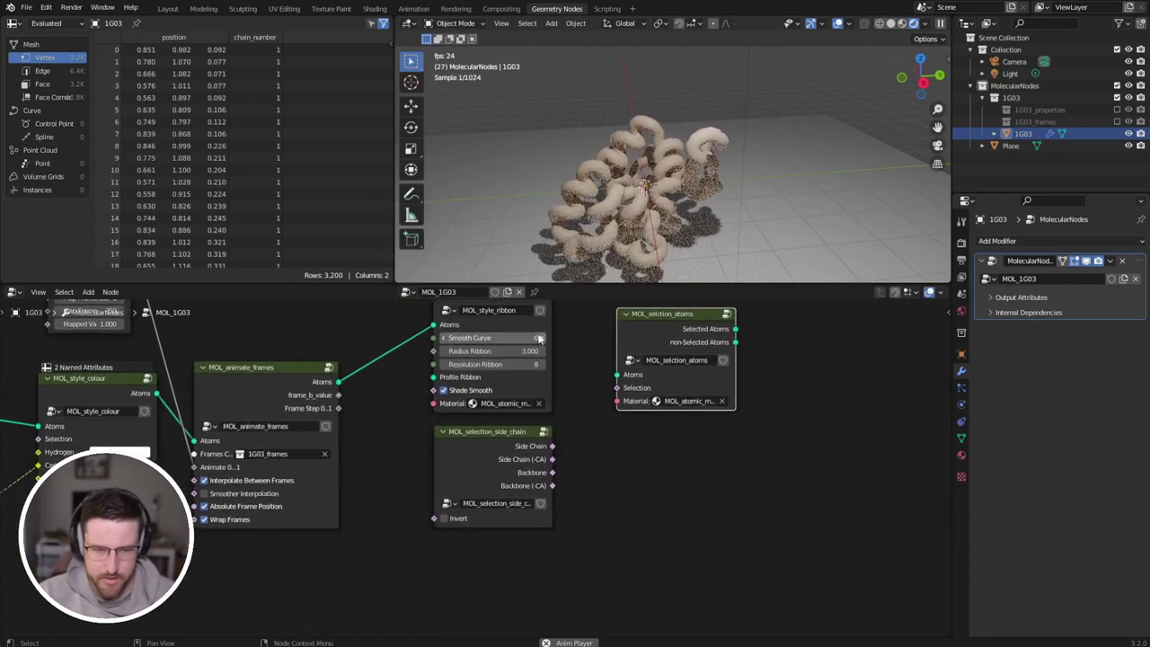
middle_drag(513, 454, 497, 568)
drag(478, 484, 478, 358)
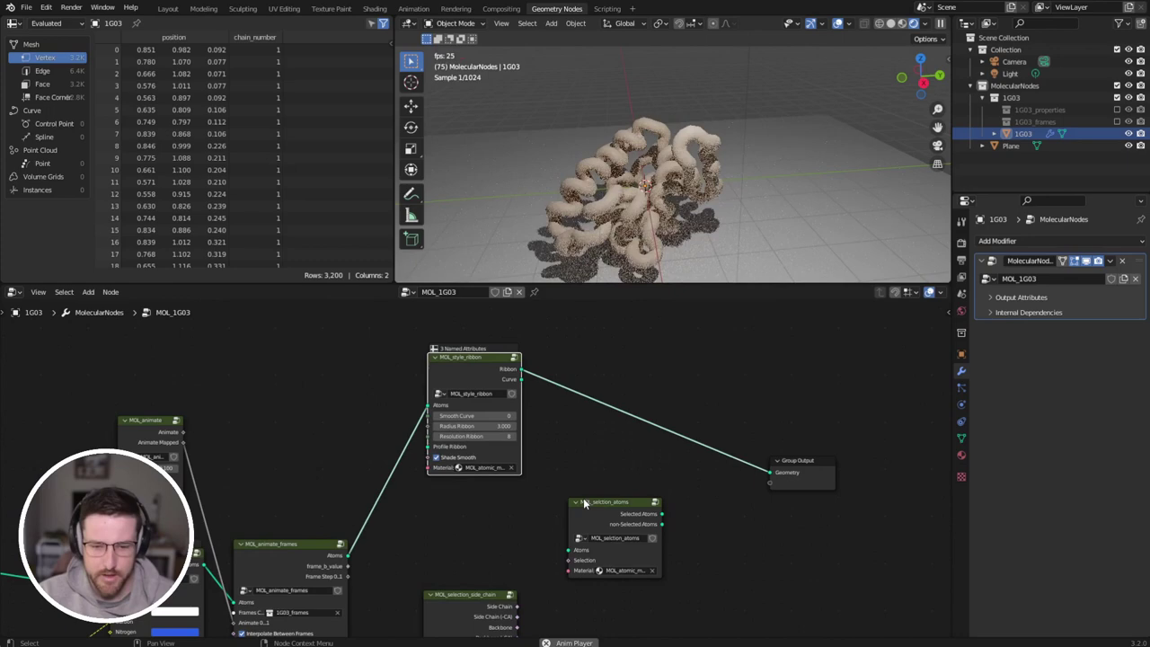
drag(584, 503, 450, 499)
scroll(452, 502, up, 2)
middle_drag(414, 597, 473, 529)
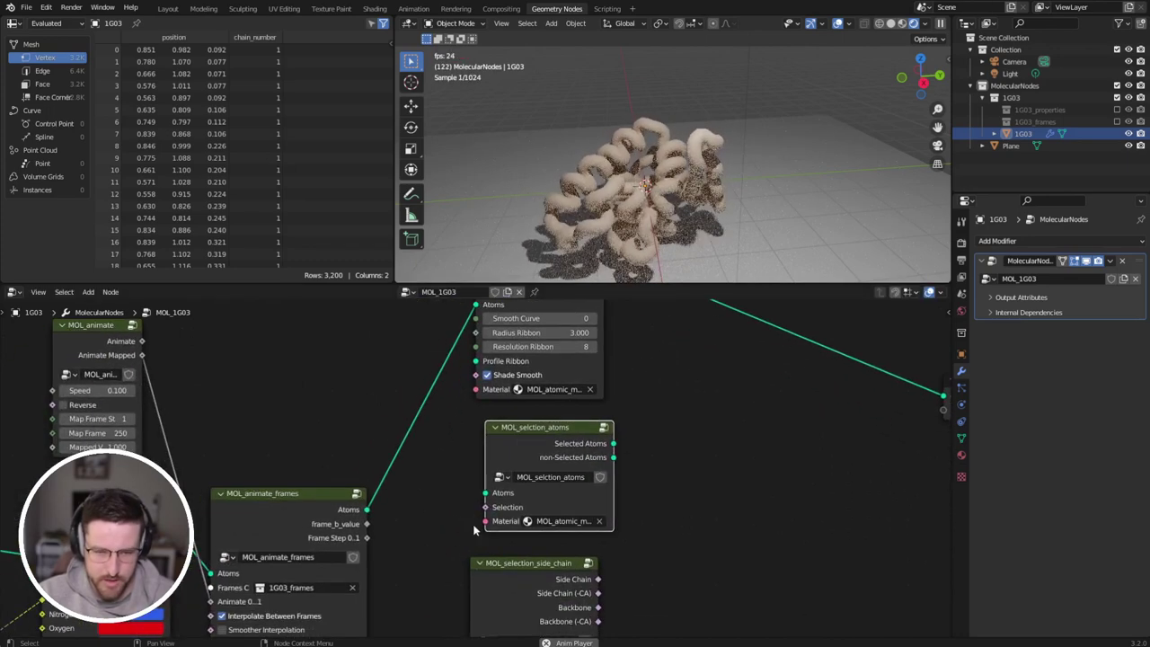
middle_drag(536, 447, 492, 537)
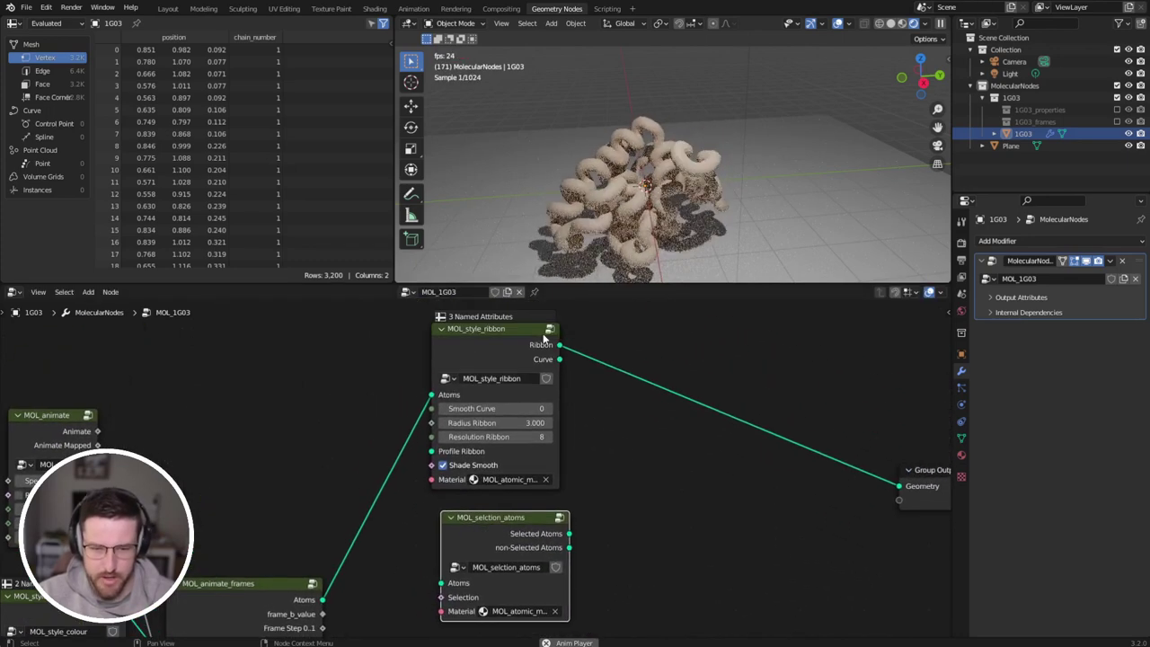
drag(542, 345, 563, 352)
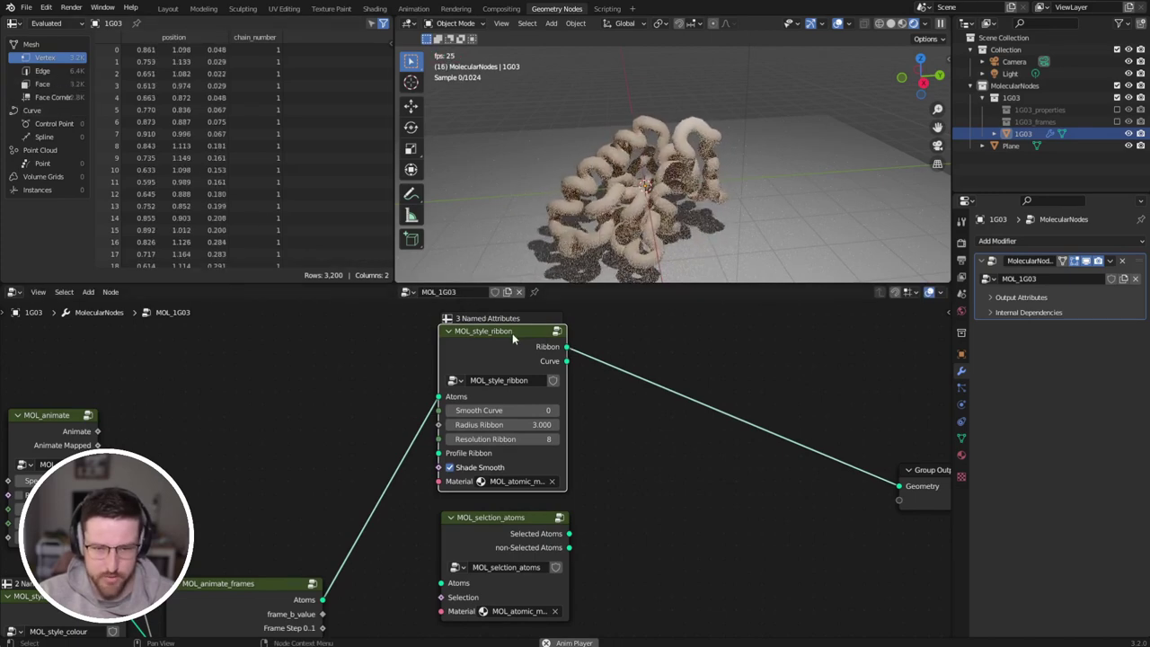
drag(511, 333, 512, 330)
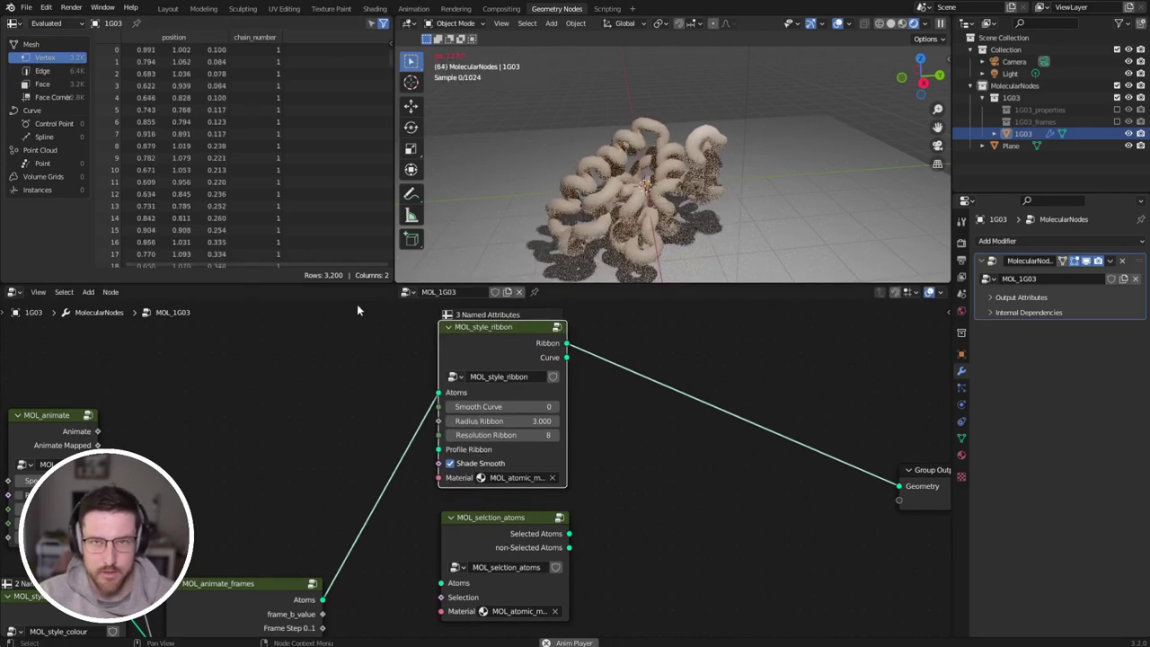
Step: Feed MOL_selction_atoms with Atoms from MOL_animate_frames and the Side Chain selection, and send its Selected Atoms to Group Output
middle_drag(311, 610, 306, 533)
drag(316, 525, 433, 506)
drag(511, 470, 501, 482)
middle_drag(501, 483, 510, 389)
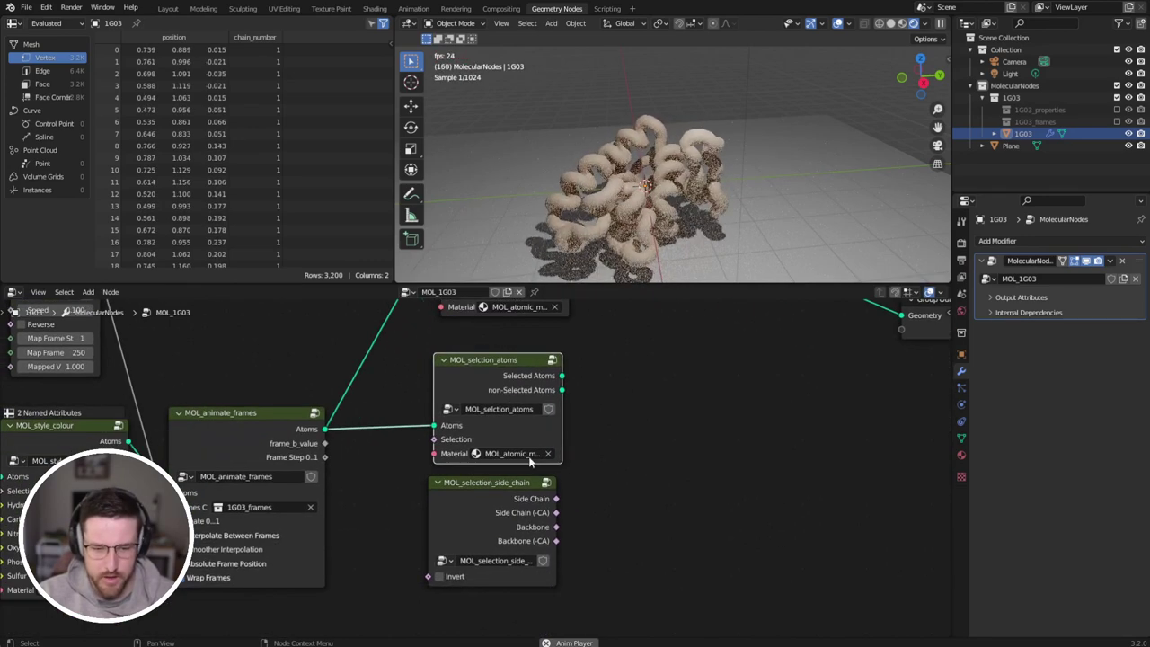
drag(555, 500, 433, 439)
middle_drag(620, 420, 537, 479)
drag(818, 374, 480, 434)
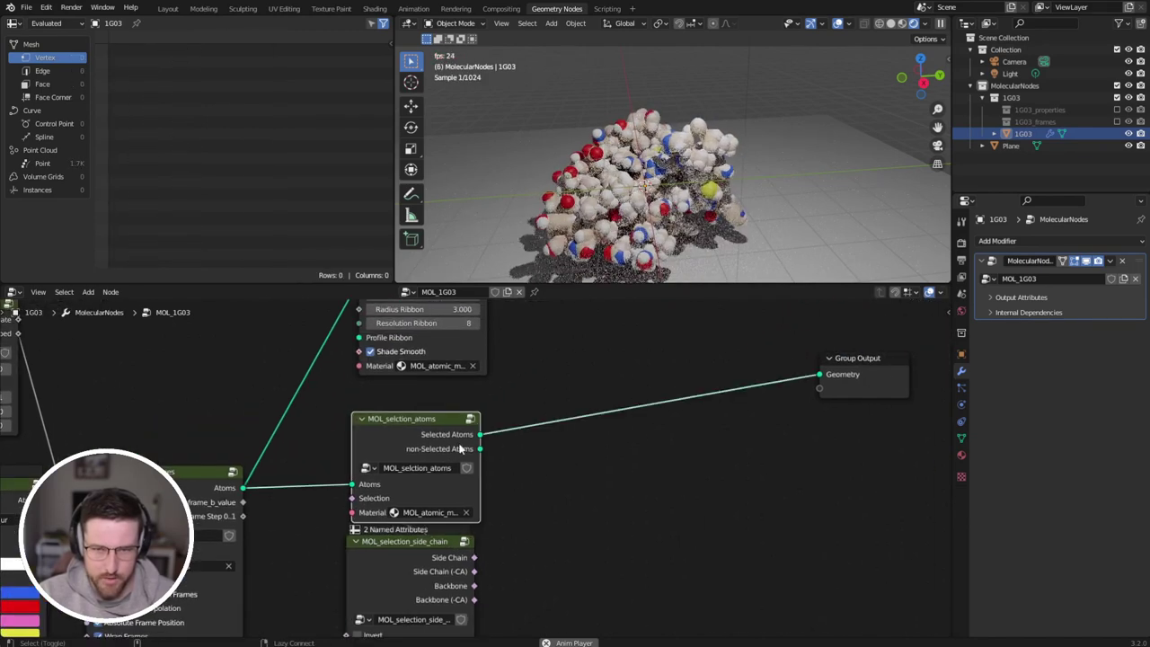
Step: Insert a Radii Rescale node after MOL_animate_frames, using a reroute so it feeds both the ribbon and MOL_selction_atoms
key(shift+a)
mouse_move(489, 463)
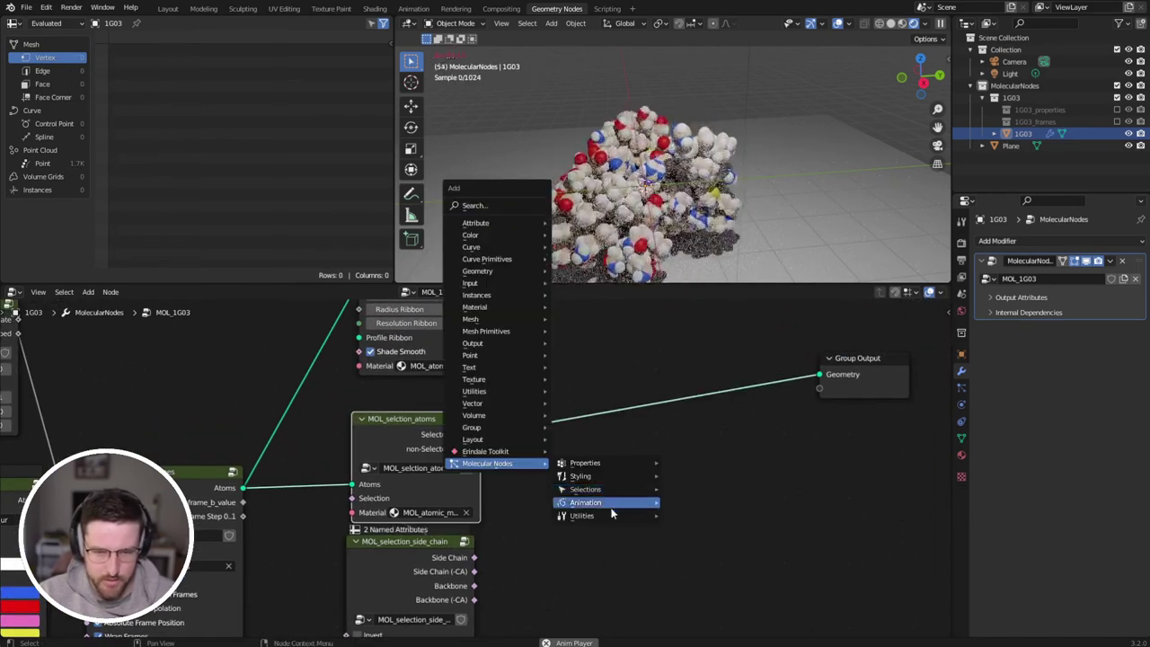
mouse_move(609, 517)
mouse_move(584, 462)
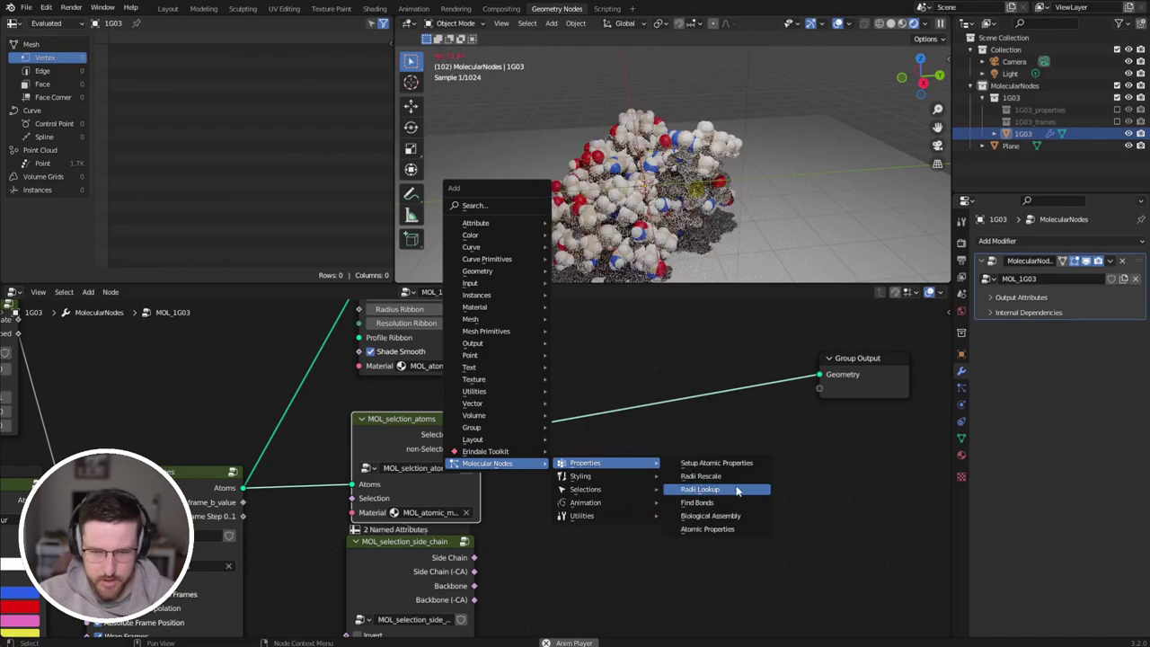
click(705, 476)
click(99, 335)
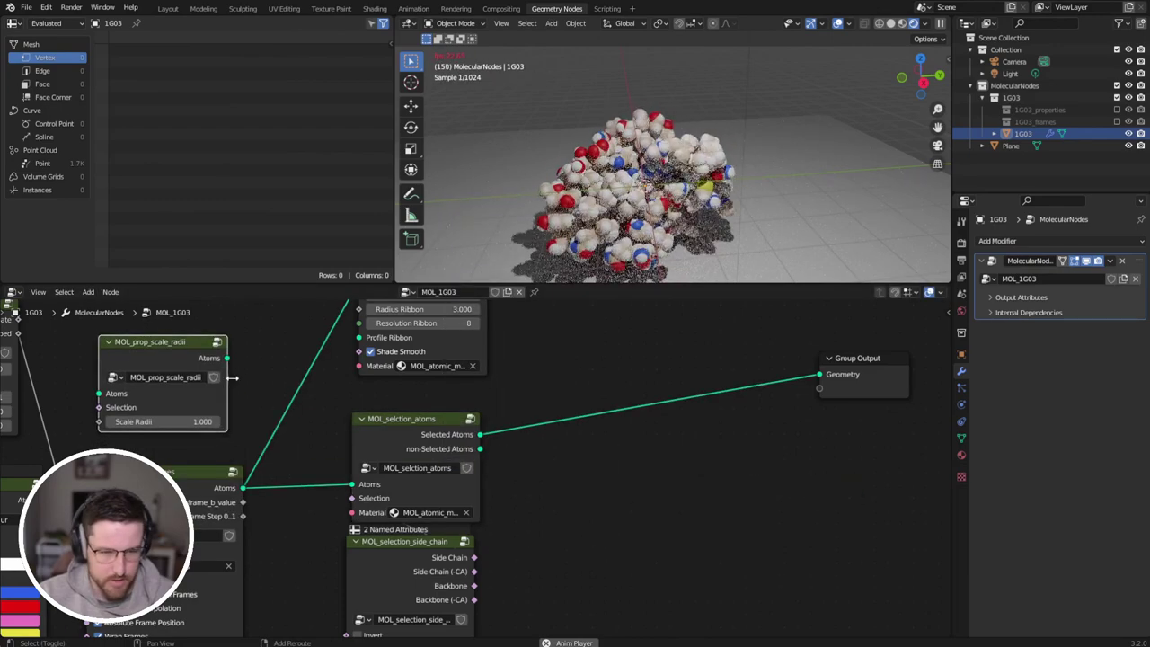
shift+right_drag(256, 377, 296, 508)
click(340, 553)
drag(164, 359, 261, 464)
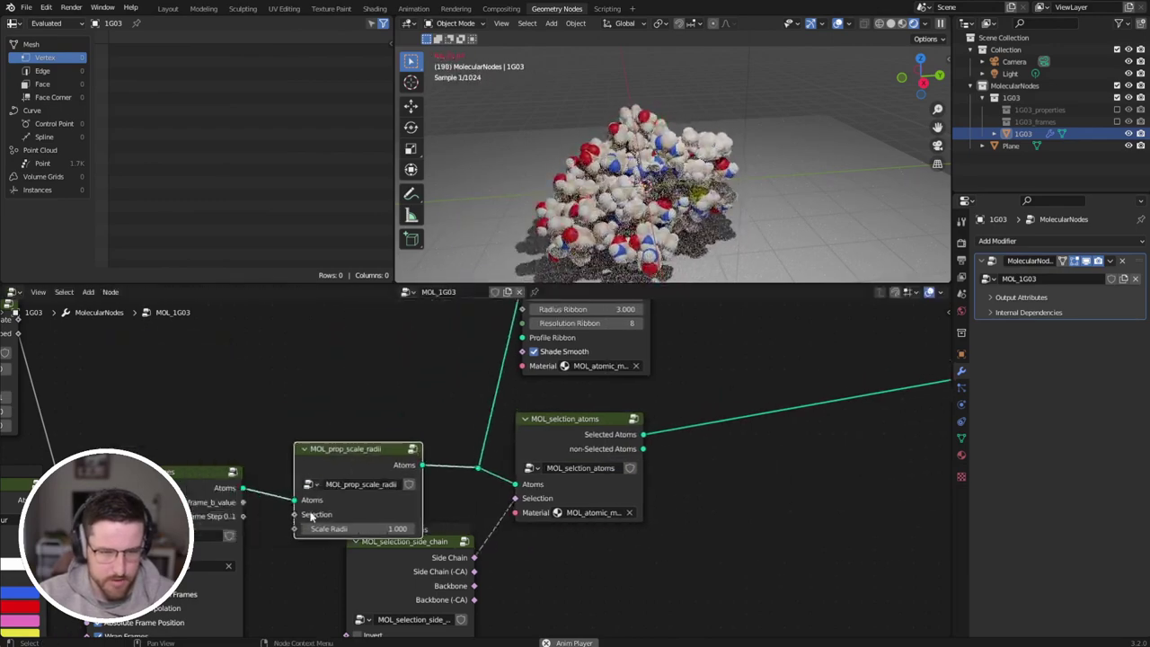
Step: Reduce Scale Radii on MOL_prop_scale_radii to 0.330 and shift the node slightly up
drag(359, 528, 299, 528)
scroll(609, 64, up, 4)
middle_drag(628, 142, 606, 124)
drag(372, 446, 353, 412)
Step: Try Side Chain (-CA) as the Selection input of MOL_selction_atoms, and reconnect the Side Chain output
middle_drag(539, 557, 423, 493)
drag(305, 503, 399, 435)
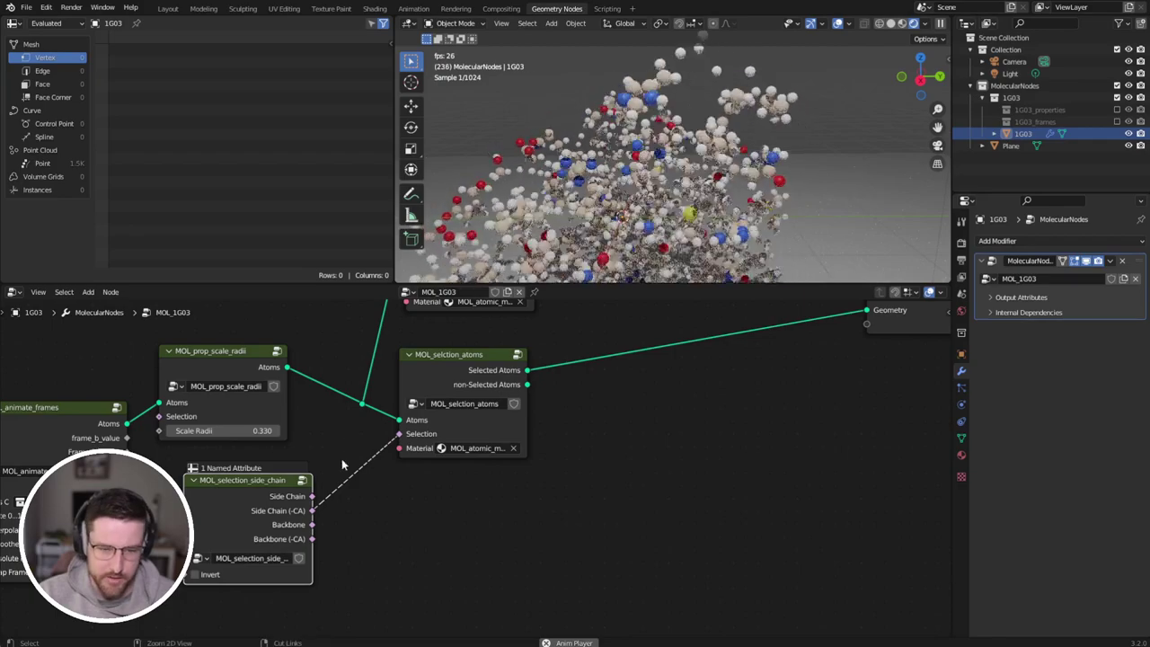
drag(315, 504, 312, 497)
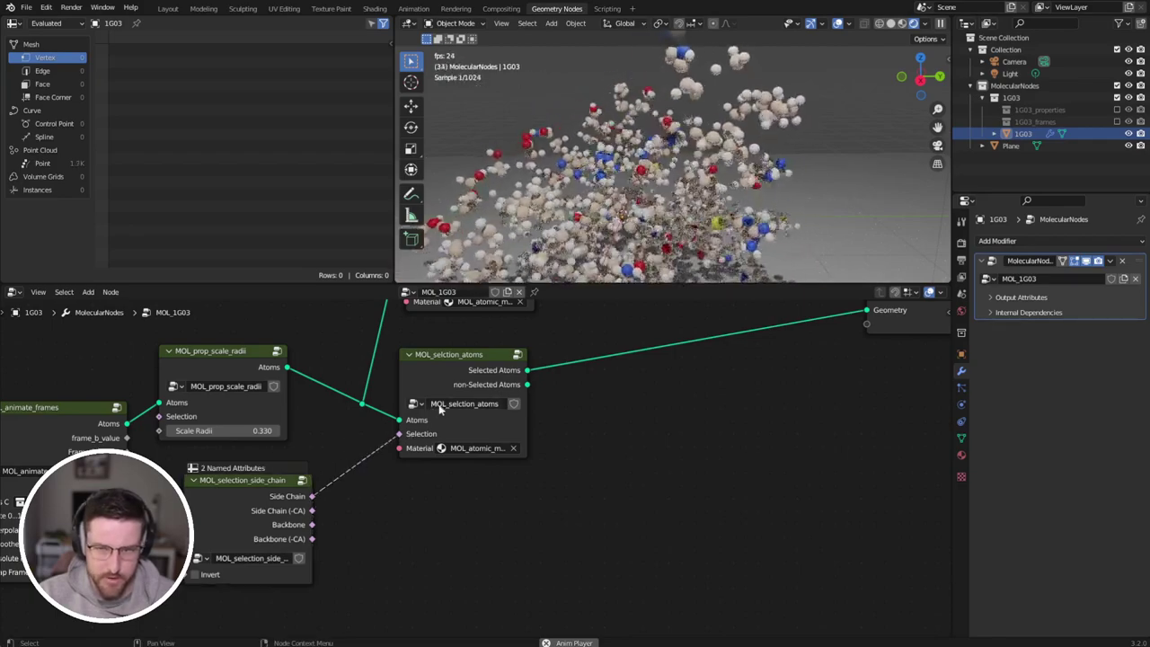
Step: Insert a Style Sticks node between the Selected Atoms output of MOL_selction_atoms and Group Output
middle_drag(500, 414, 388, 400)
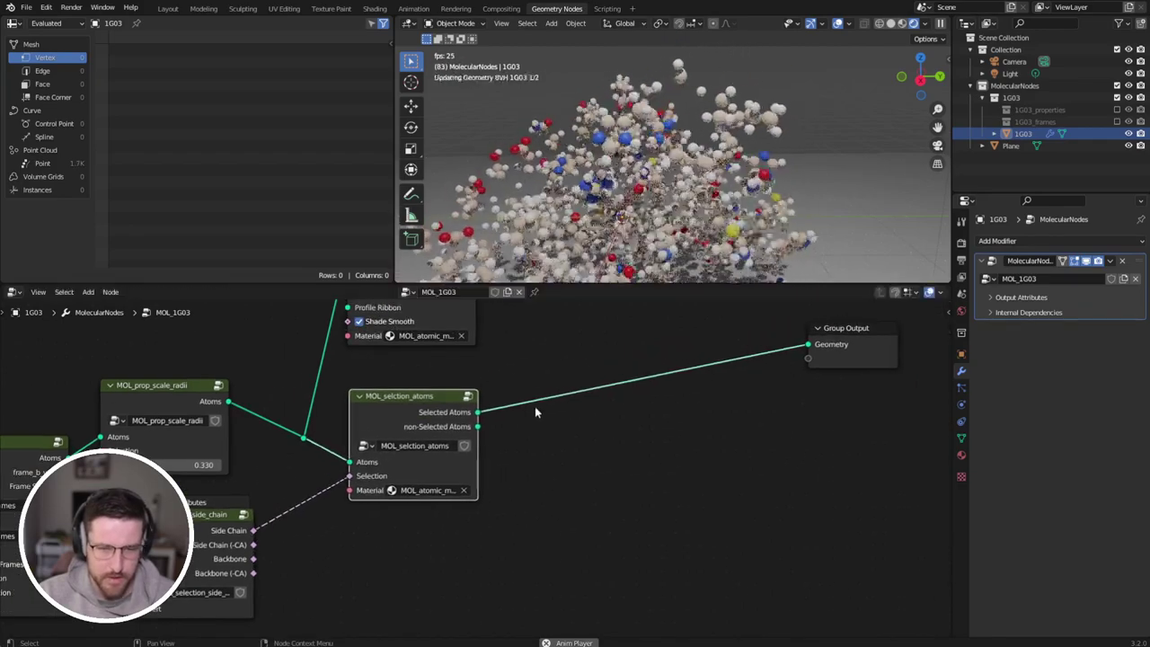
middle_drag(534, 406, 425, 447)
drag(297, 454, 296, 451)
mouse_move(441, 440)
middle_down()
mouse_move(425, 441)
mouse_move(436, 435)
middle_up()
drag(314, 437, 320, 435)
key(shift+a)
mouse_move(511, 451)
mouse_move(587, 463)
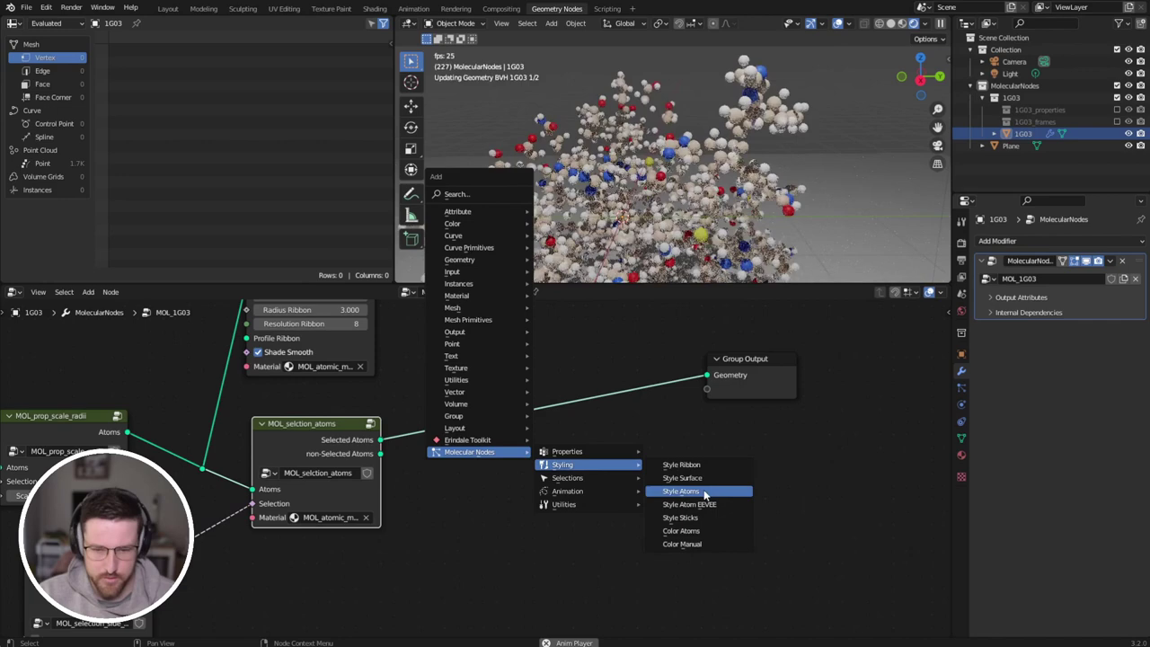
click(716, 519)
click(526, 386)
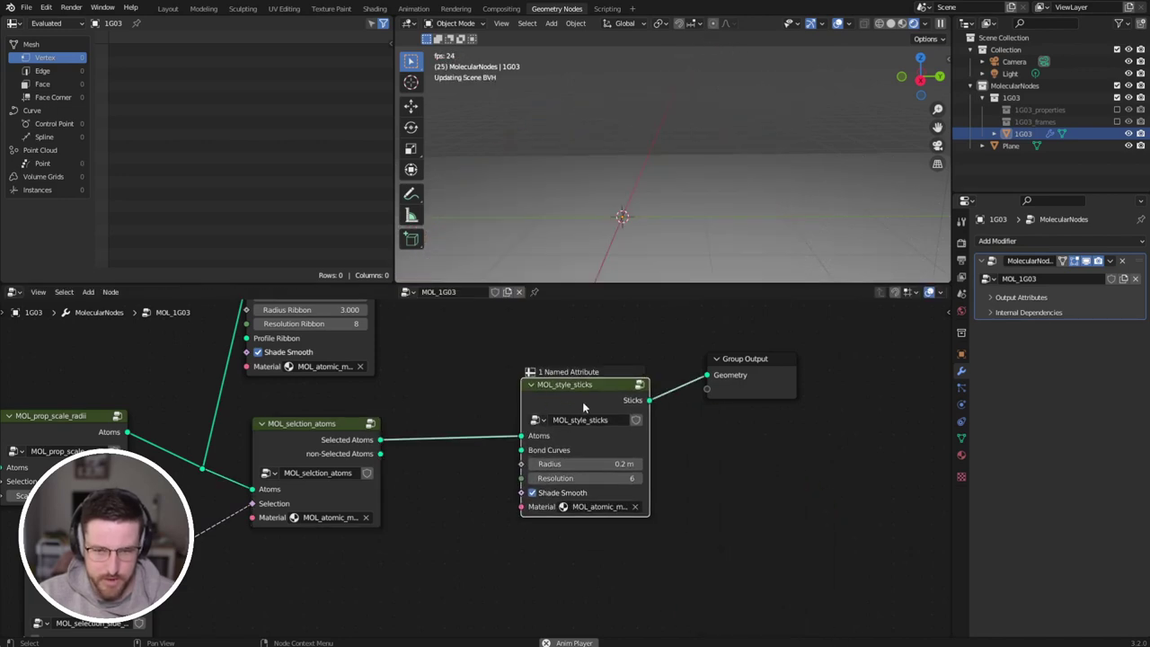
mouse_move(570, 409)
mouse_down()
mouse_move(559, 410)
mouse_move(563, 427)
mouse_up()
middle_drag(565, 419, 535, 364)
drag(540, 360, 558, 354)
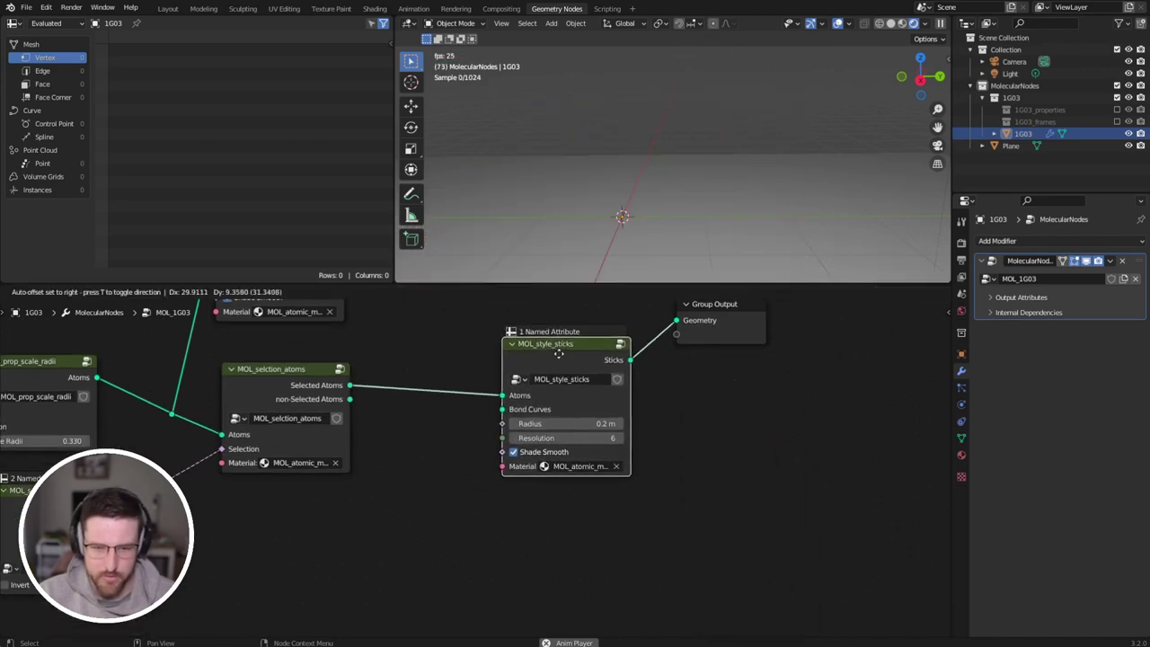
click(562, 352)
Step: Add a Find Bonds node, feeding it from Selected Atoms of MOL_selction_atoms and linking its Bonds output to Bond Curves on MOL_style_sticks
key(shift+a)
mouse_move(481, 456)
mouse_move(539, 469)
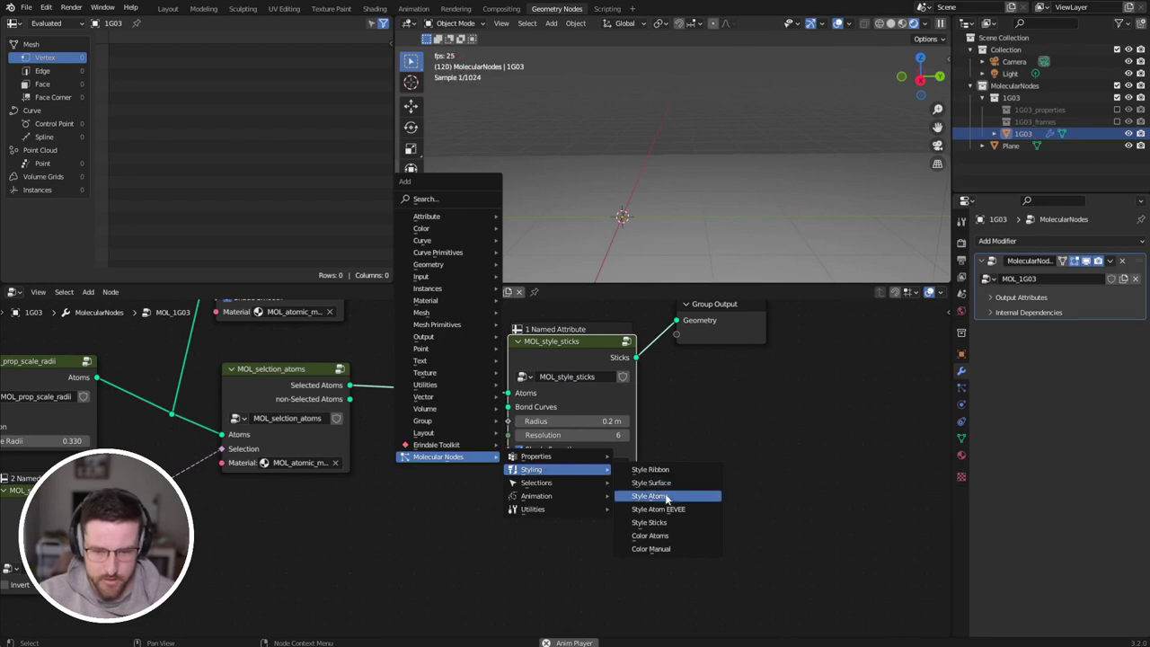
click(661, 496)
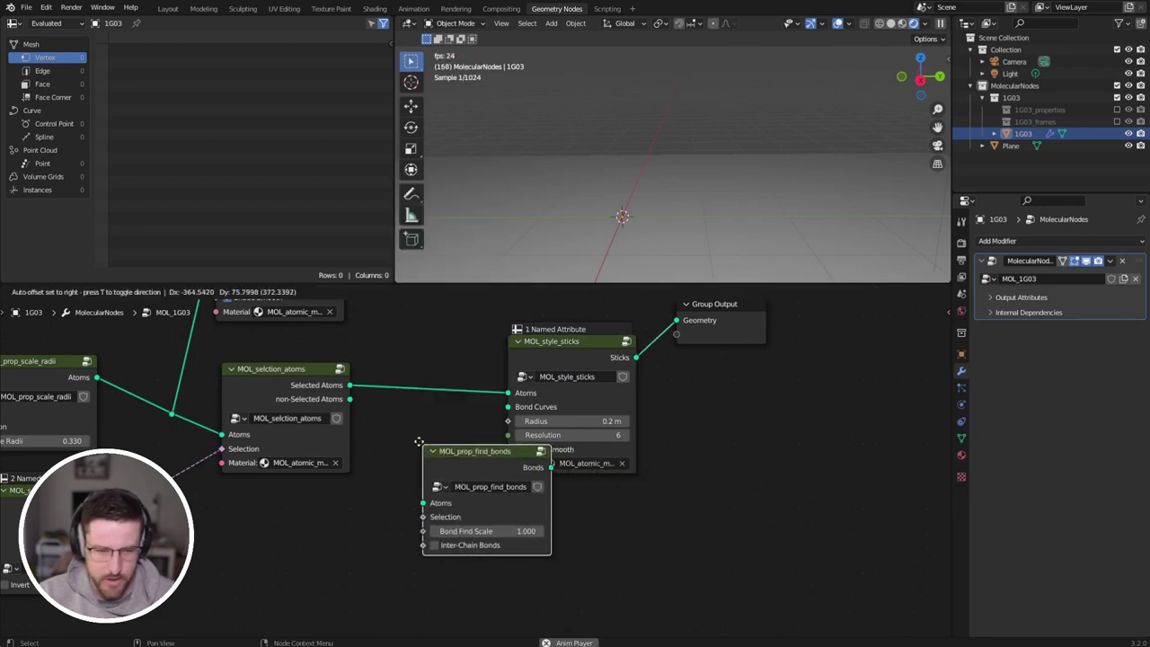
click(400, 443)
drag(416, 446, 391, 439)
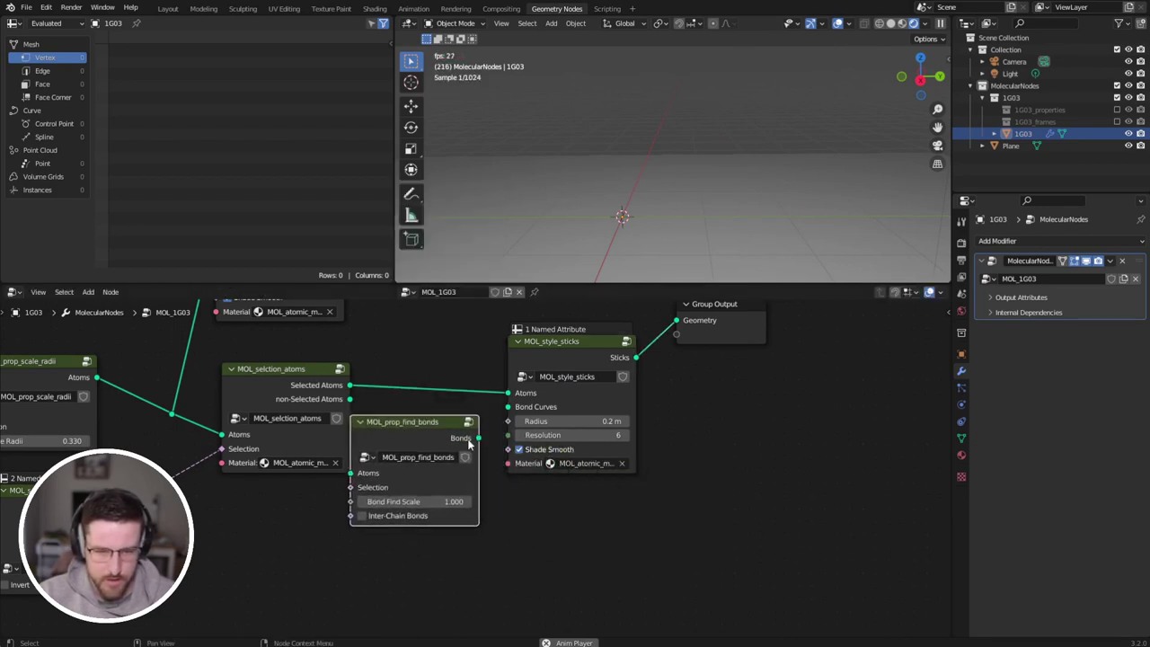
drag(499, 422, 507, 406)
drag(437, 431, 447, 414)
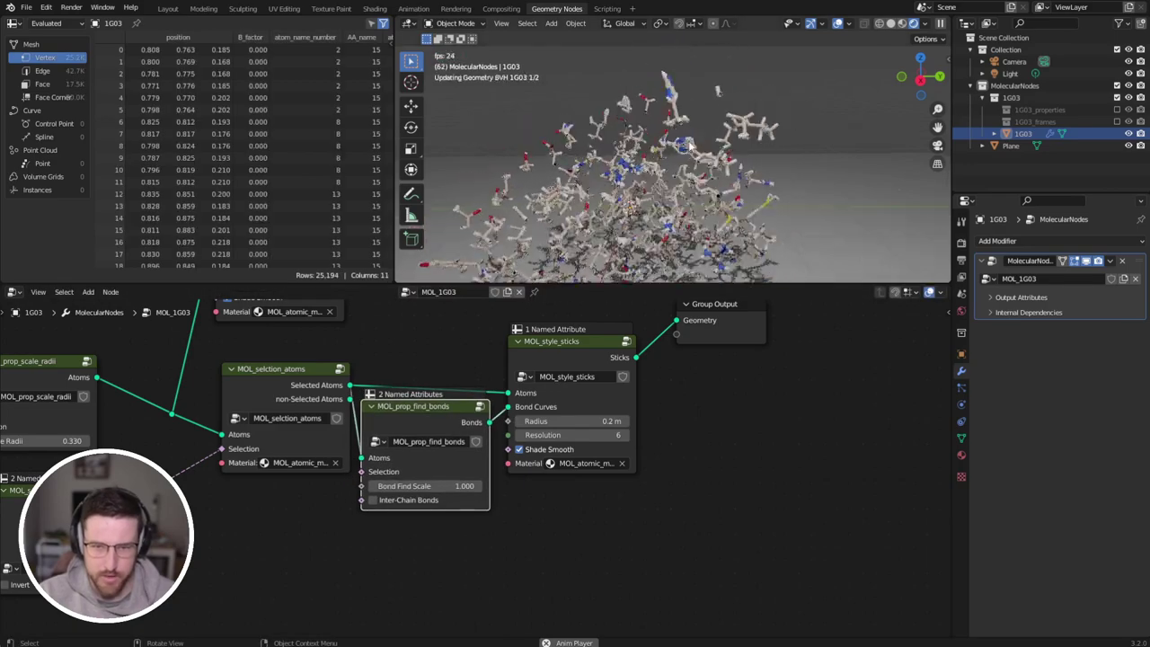
Step: Play back the animation and examine the side-chain sticks and their bonds from several angles and at close range
key(space)
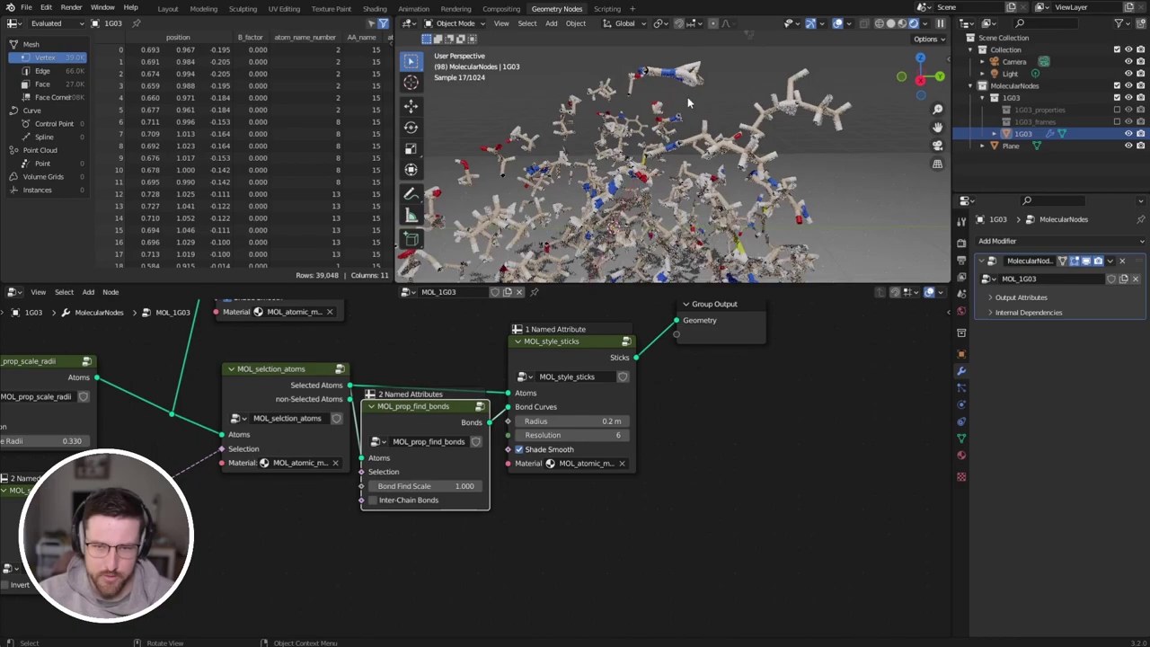
mouse_move(681, 147)
middle_down()
mouse_move(674, 225)
mouse_move(666, 143)
middle_up()
key(space)
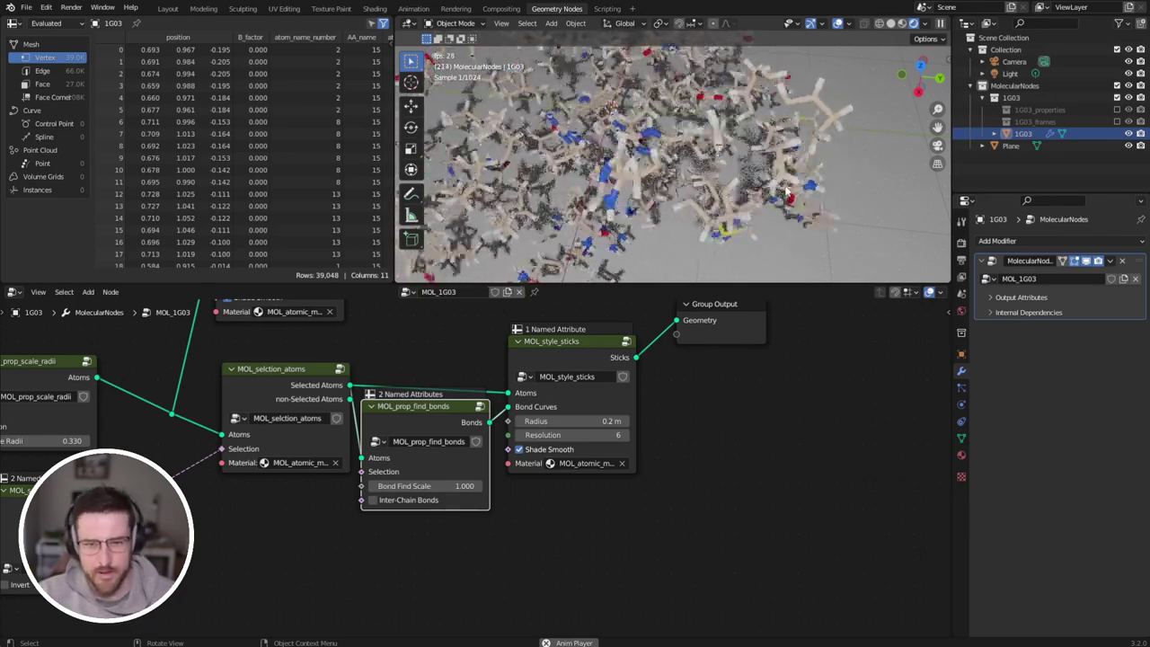
key(space)
key(space)
key(space)
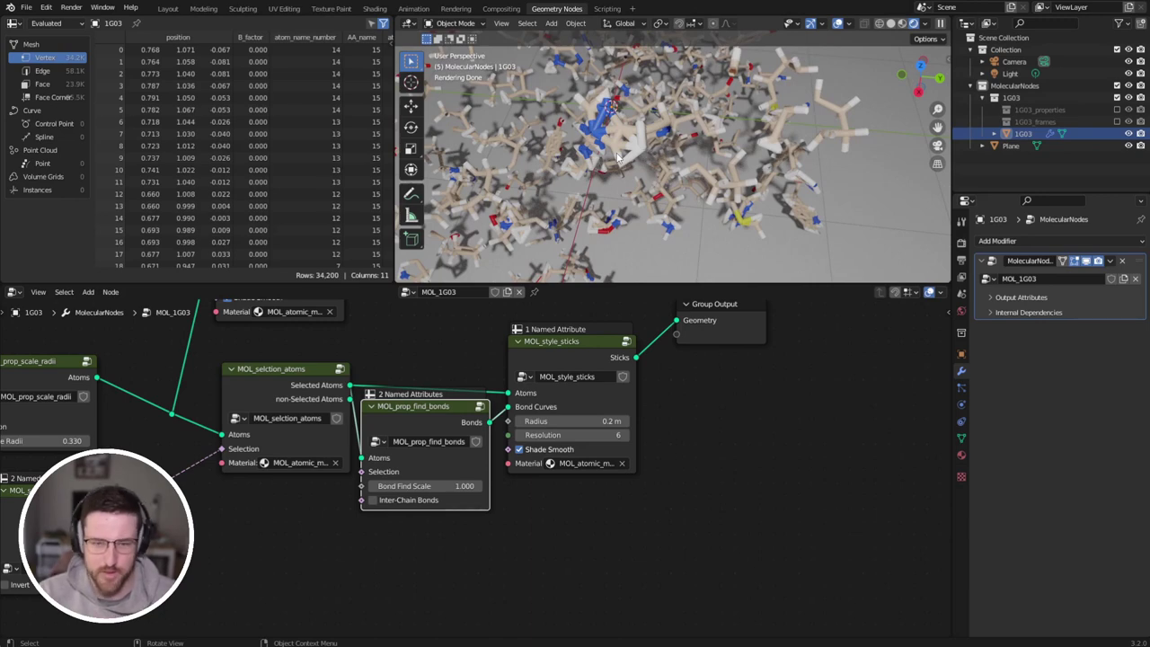
scroll(578, 149, up, 3)
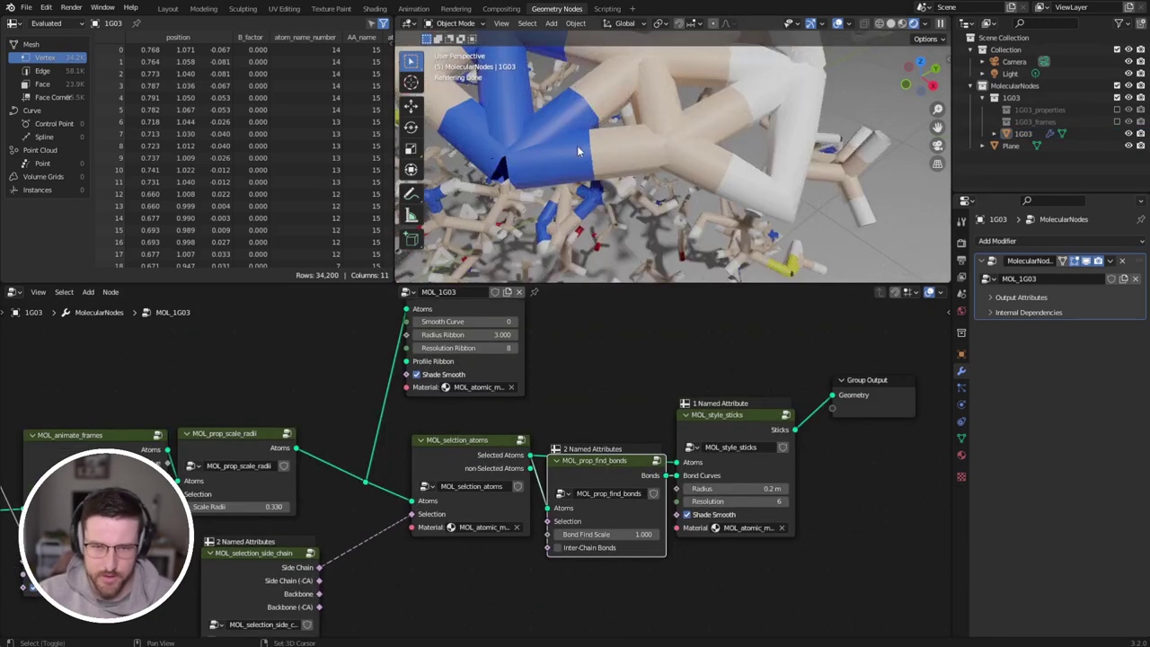
scroll(572, 132, down, 2)
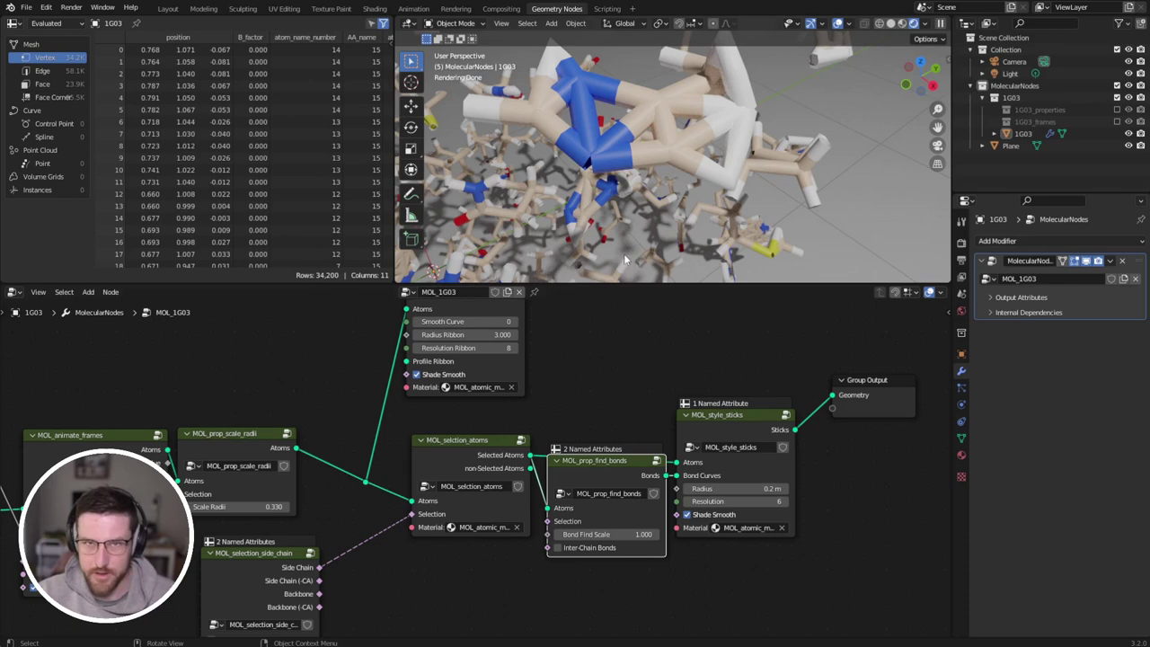
drag(603, 477, 602, 477)
middle_drag(318, 490, 435, 448)
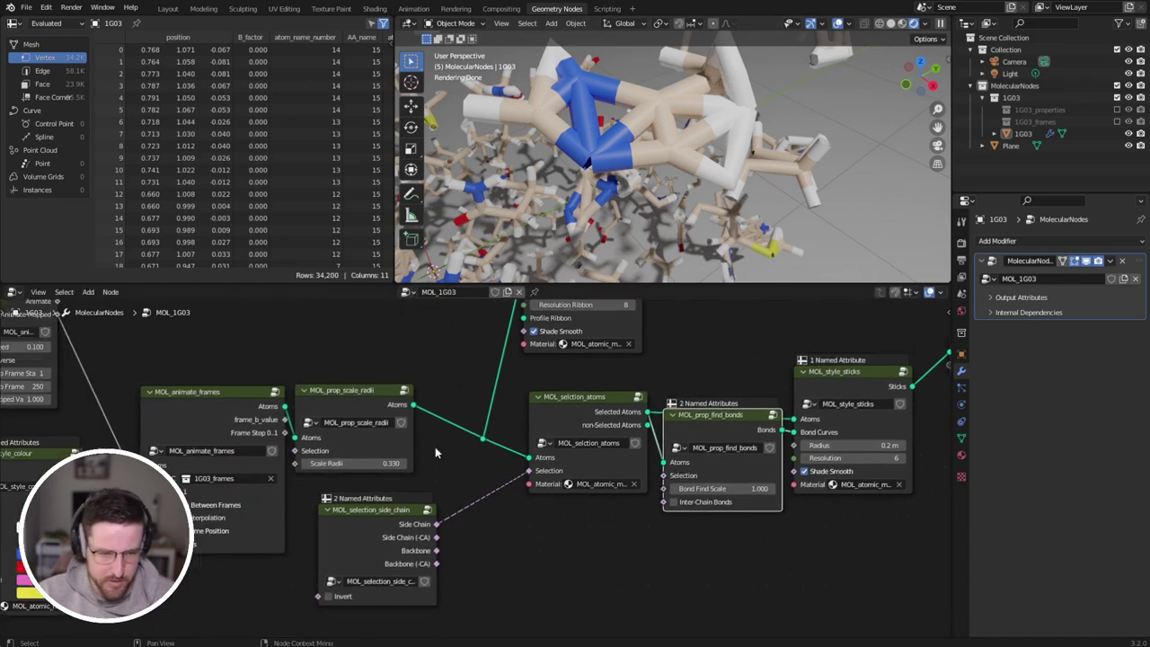
key(space)
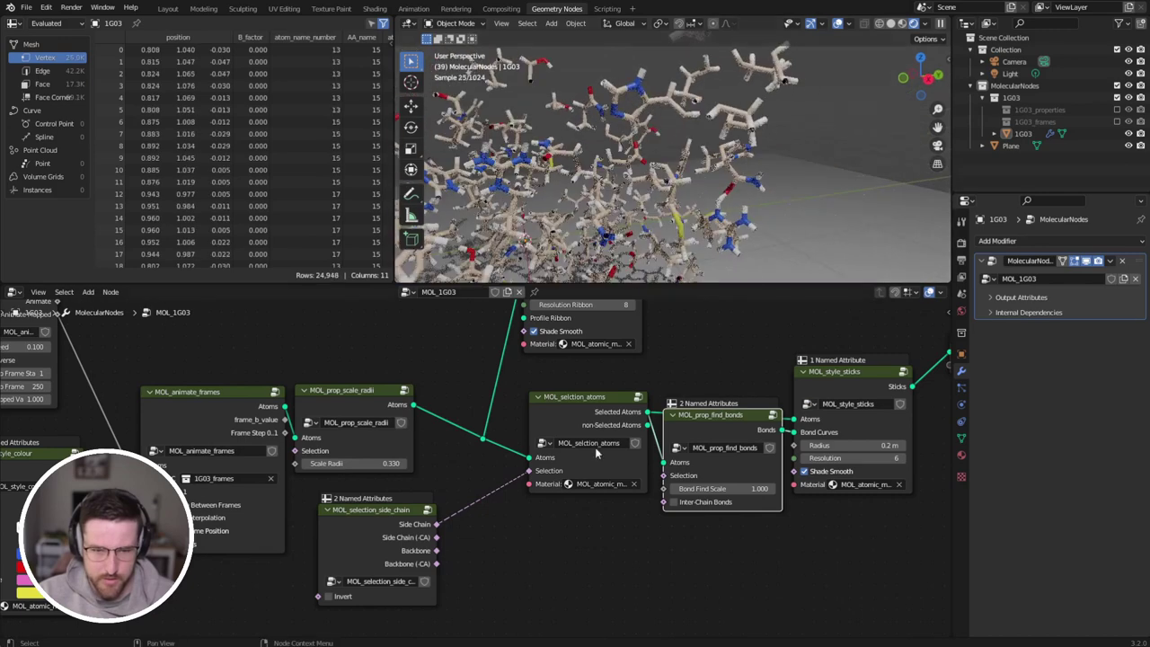
Step: Insert a Join Geometry node between MOL_style_sticks and Group Output, and connect the Ribbon output of MOL_style_ribbon to it
middle_drag(618, 412, 479, 547)
key(shift+a)
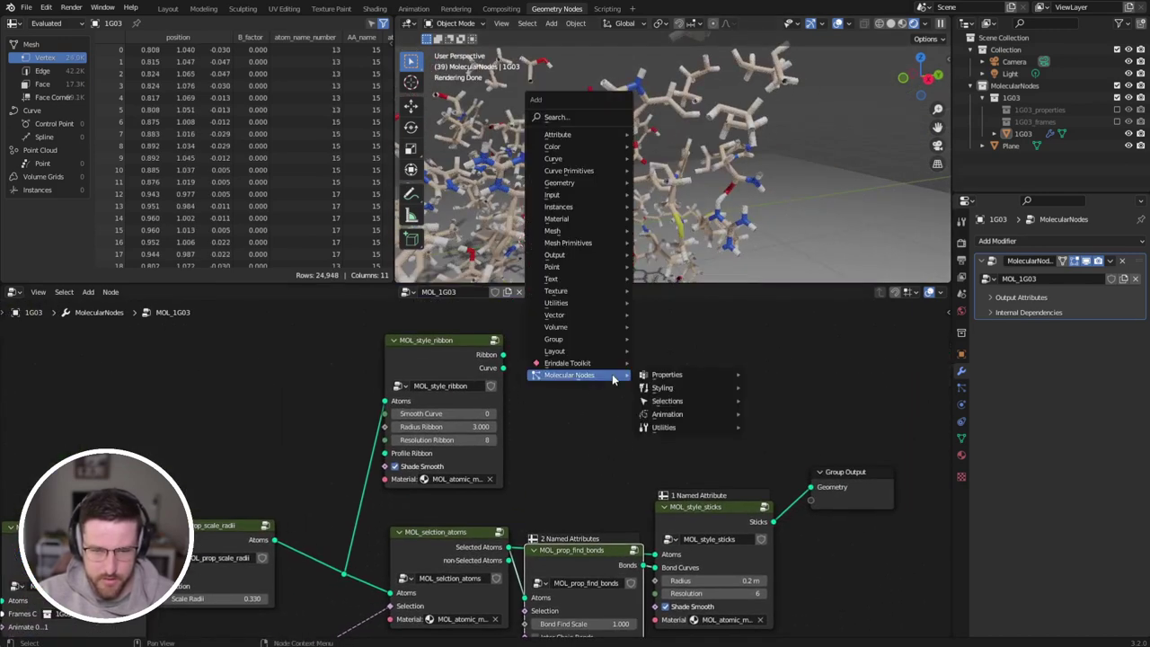
click(601, 116)
text(join)
key(Return)
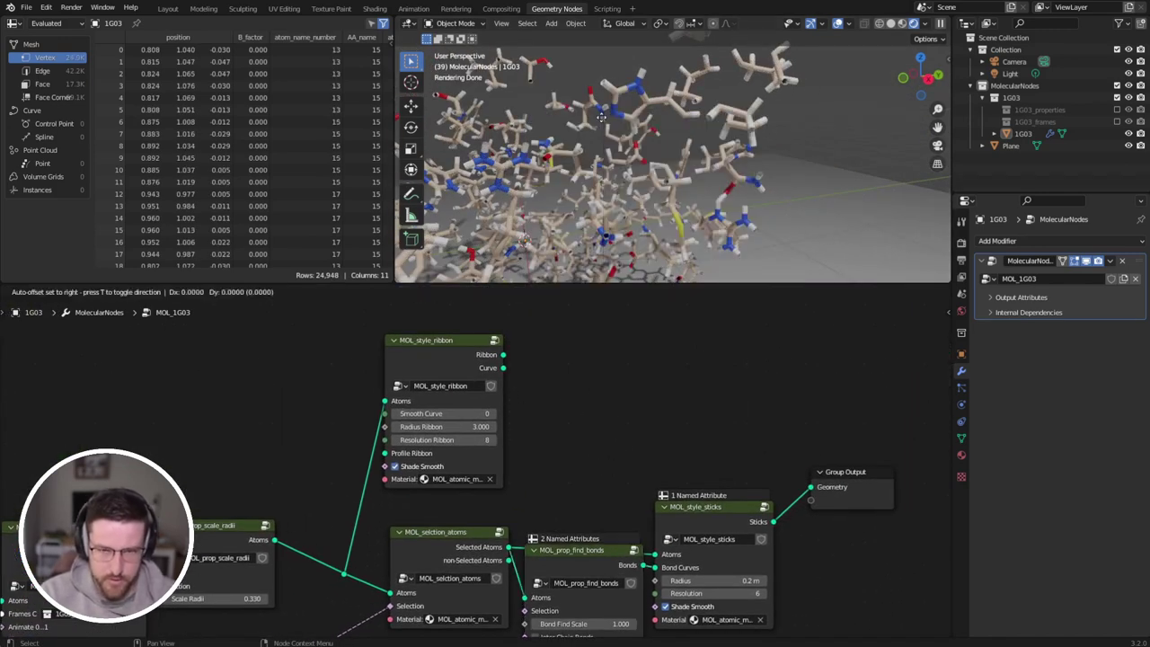
click(802, 530)
drag(847, 513, 817, 445)
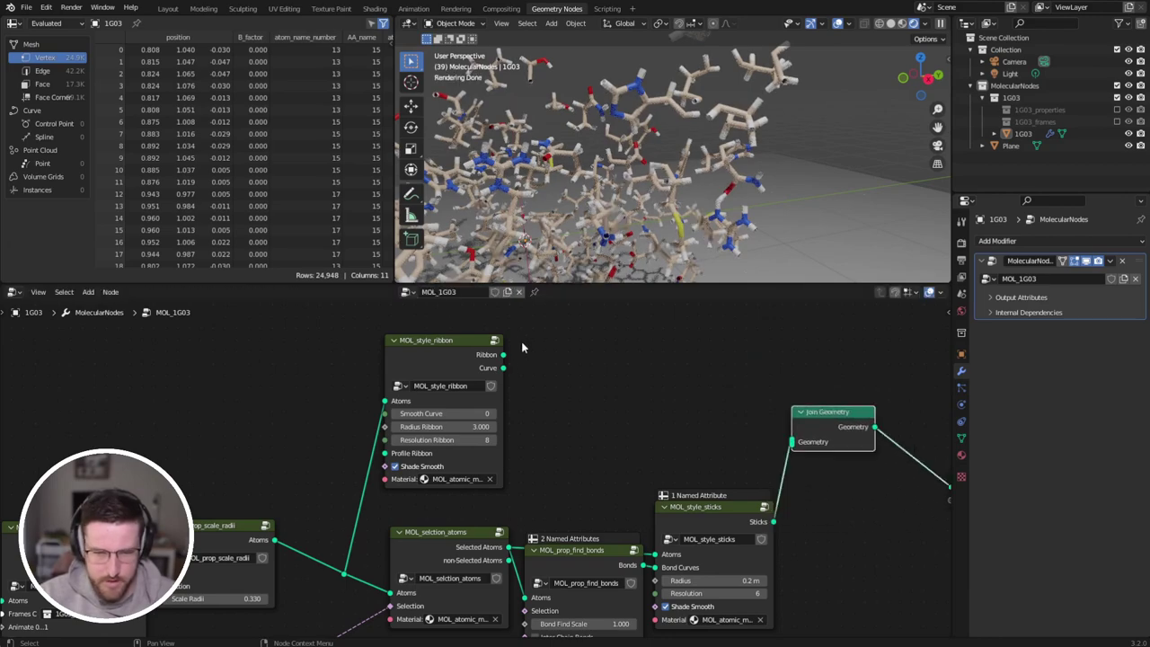
drag(505, 357, 792, 441)
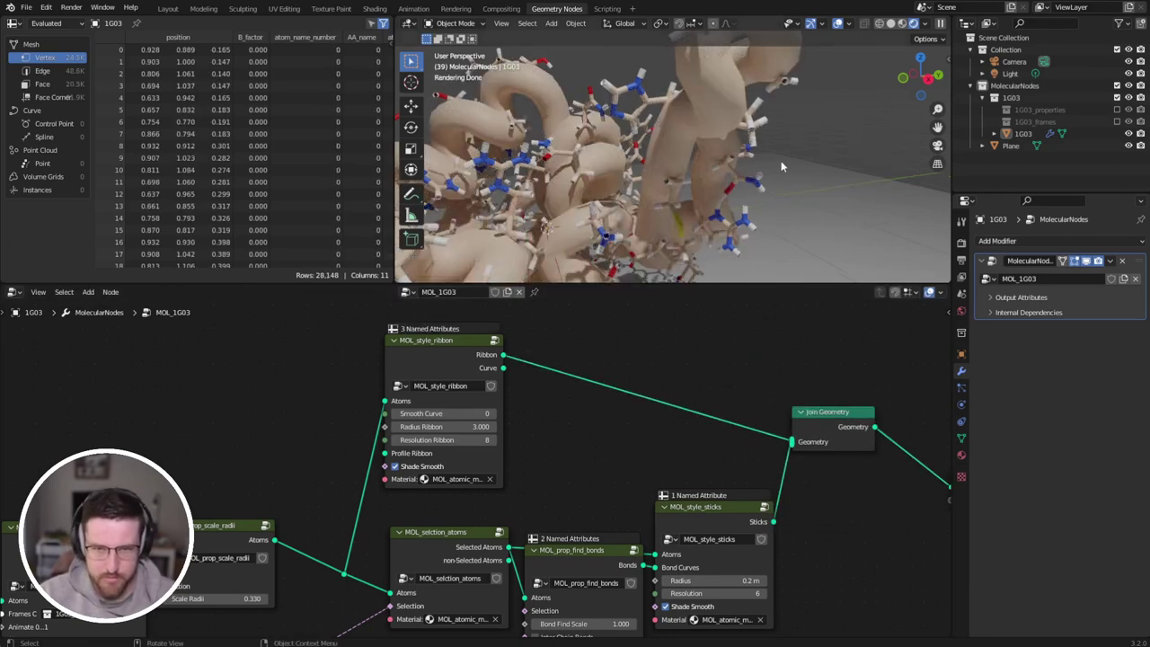
Step: Reduce Radius Ribbon on MOL_style_ribbon to 1.810
middle_drag(635, 169, 681, 191)
middle_drag(638, 517, 654, 514)
shift+drag(462, 424, 356, 424)
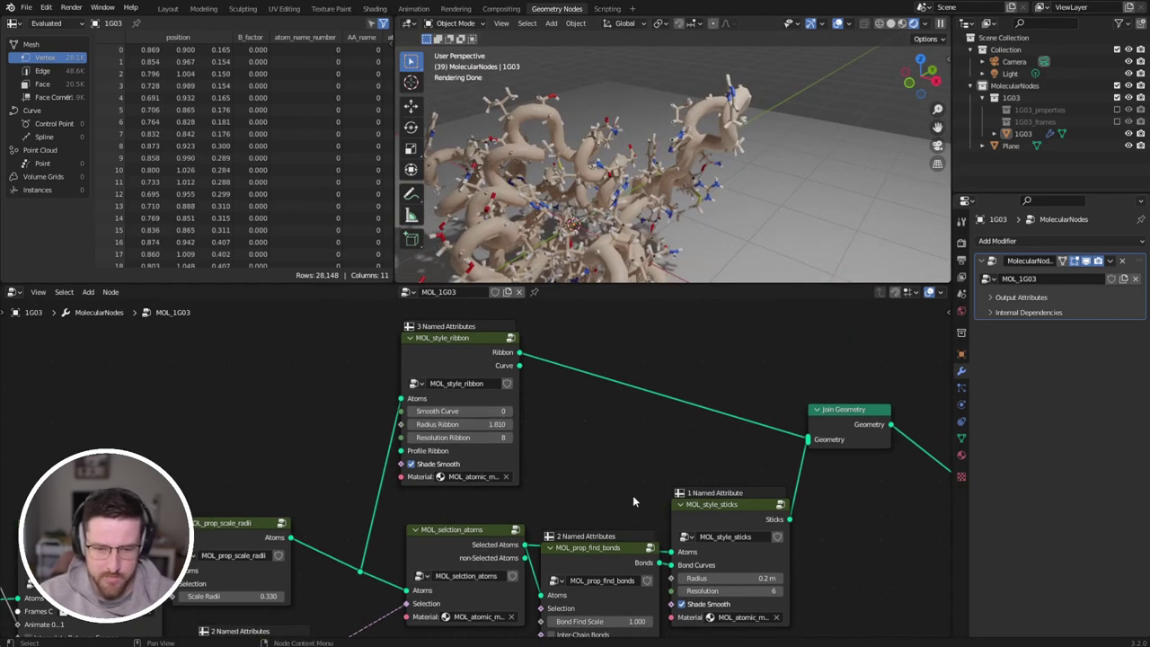
Step: Connect the Selected Atoms output of MOL_selction_atoms to Join Geometry alongside the ribbon and sticks
middle_drag(752, 518, 738, 456)
drag(738, 460, 746, 466)
drag(664, 494, 668, 392)
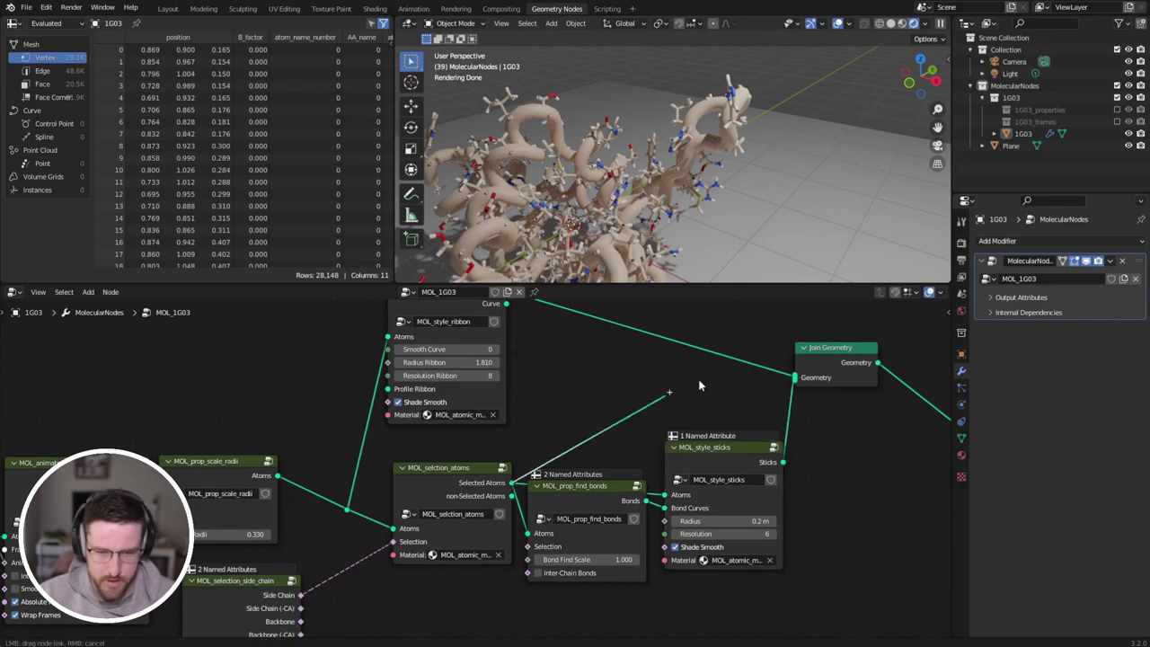
drag(789, 376, 792, 378)
Step: Play back the animation and examine the combined ribbon, sticks and atoms from several angles
scroll(674, 170, down, 2)
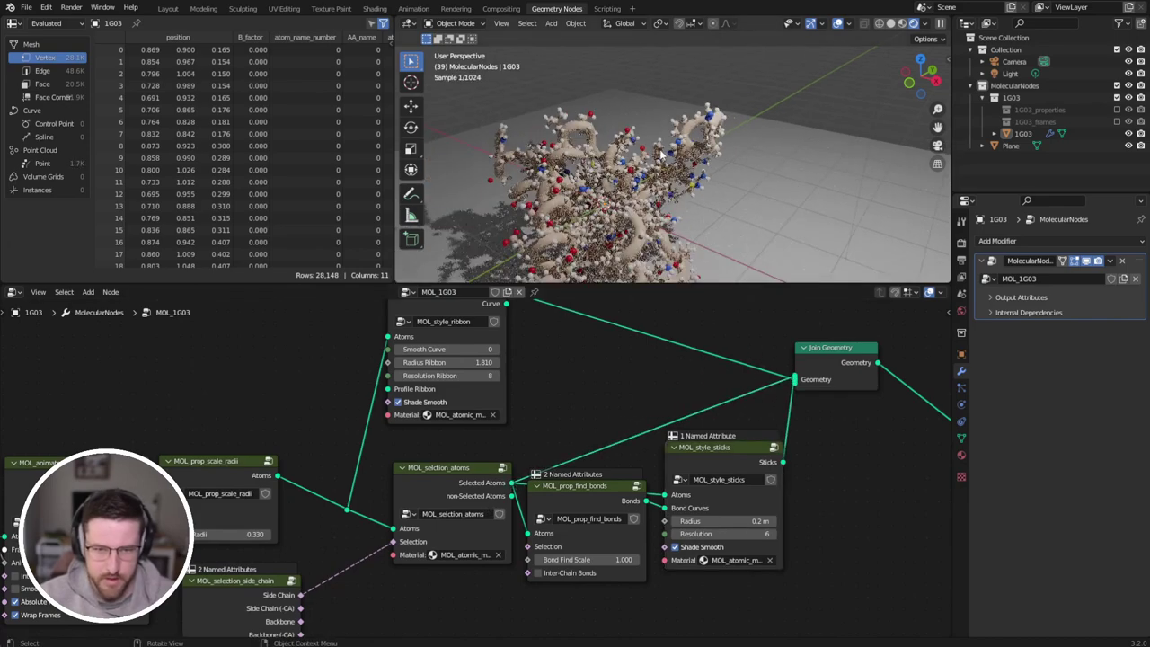
middle_drag(681, 169, 539, 143)
scroll(784, 163, up, 4)
middle_drag(784, 163, 714, 158)
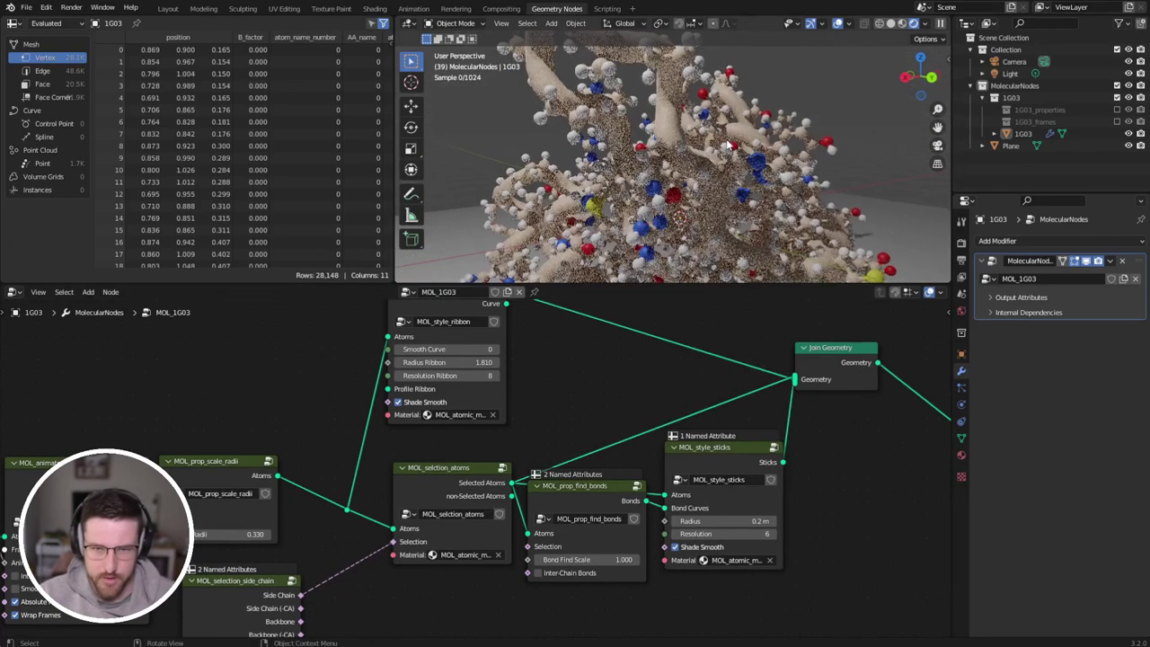
key(space)
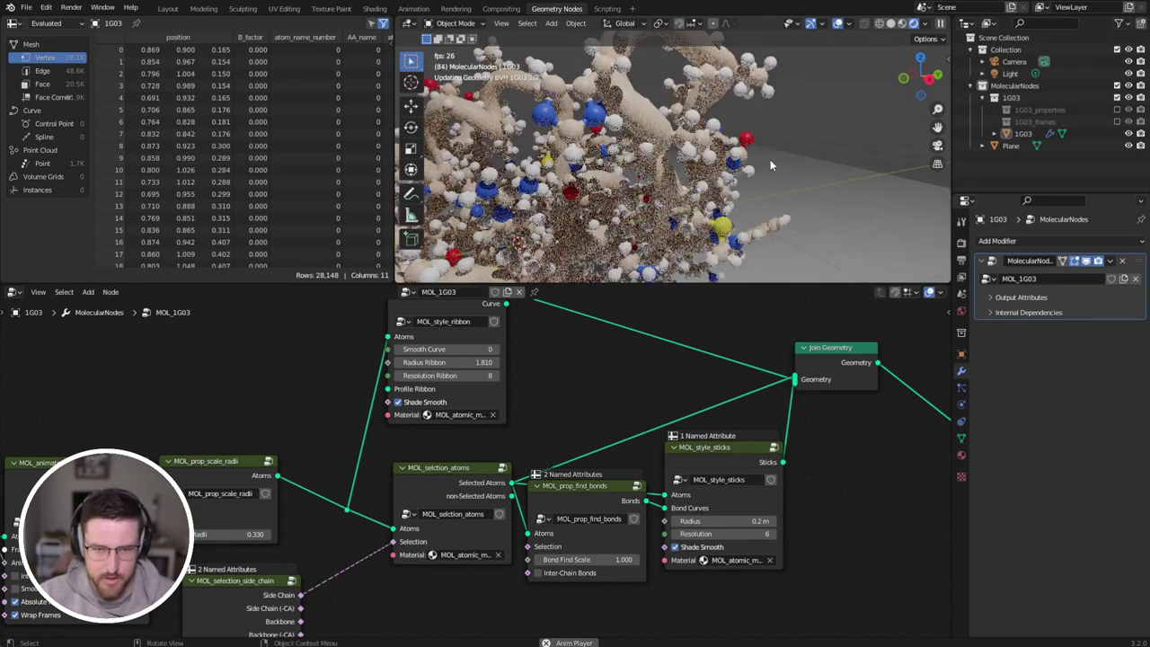
middle_drag(606, 171, 655, 206)
key(space)
scroll(729, 173, down, 2)
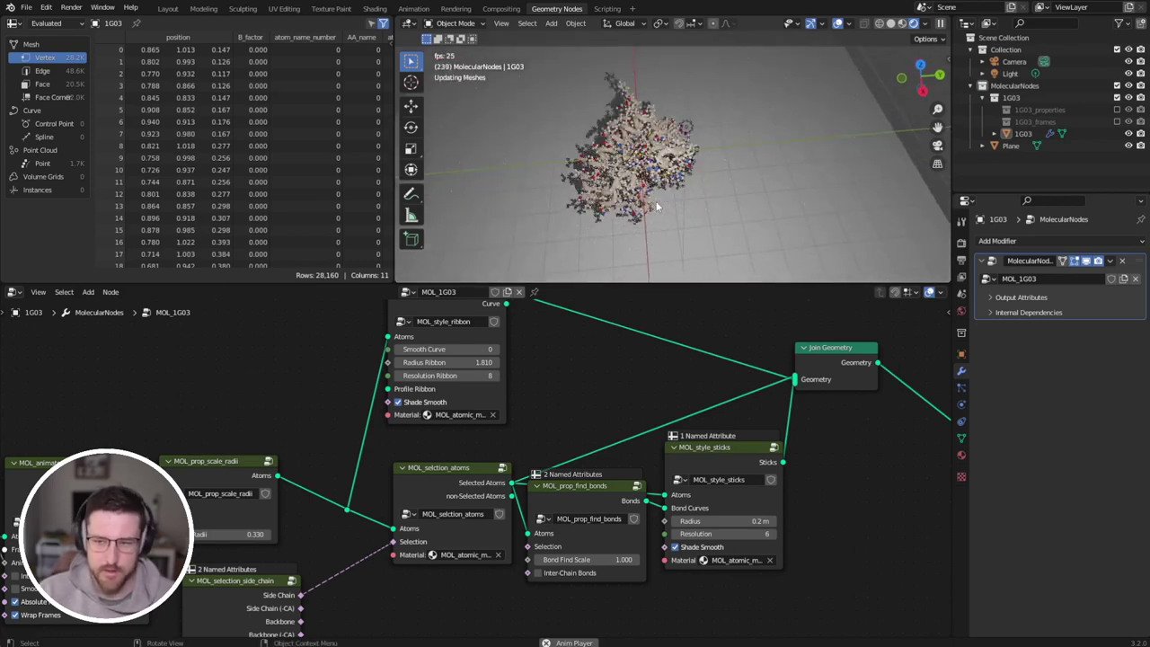
middle_drag(665, 191, 653, 118)
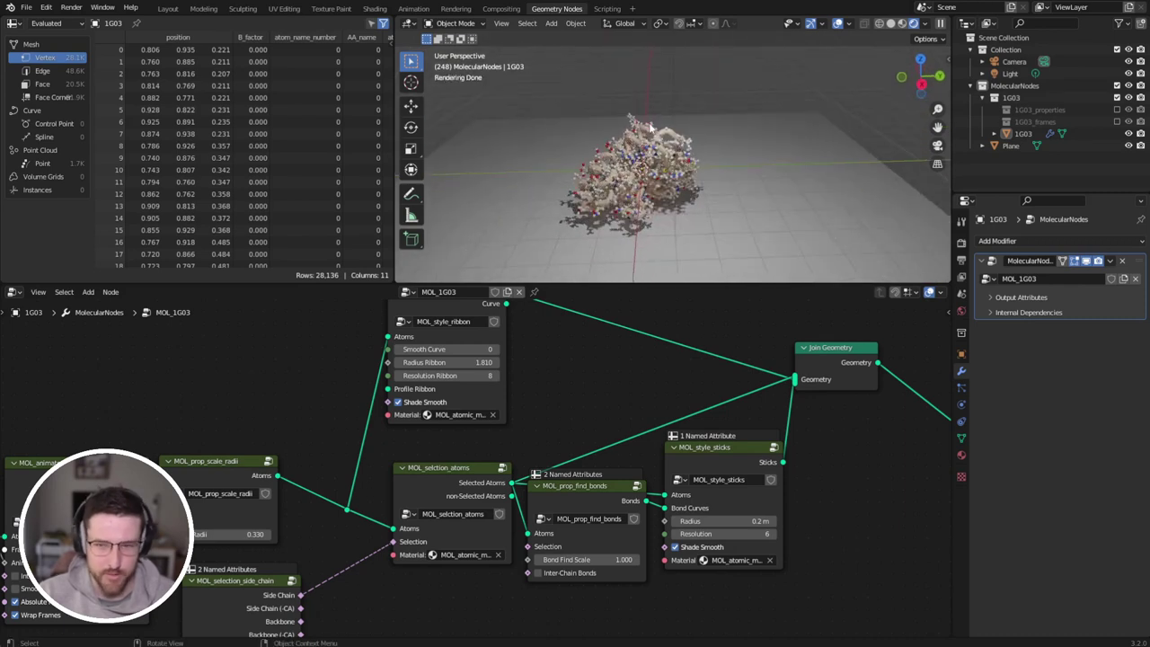
Step: Widen the properties area, bring up the Molecular Nodes scene settings and switch the structure import source to Local File
drag(952, 350, 920, 351)
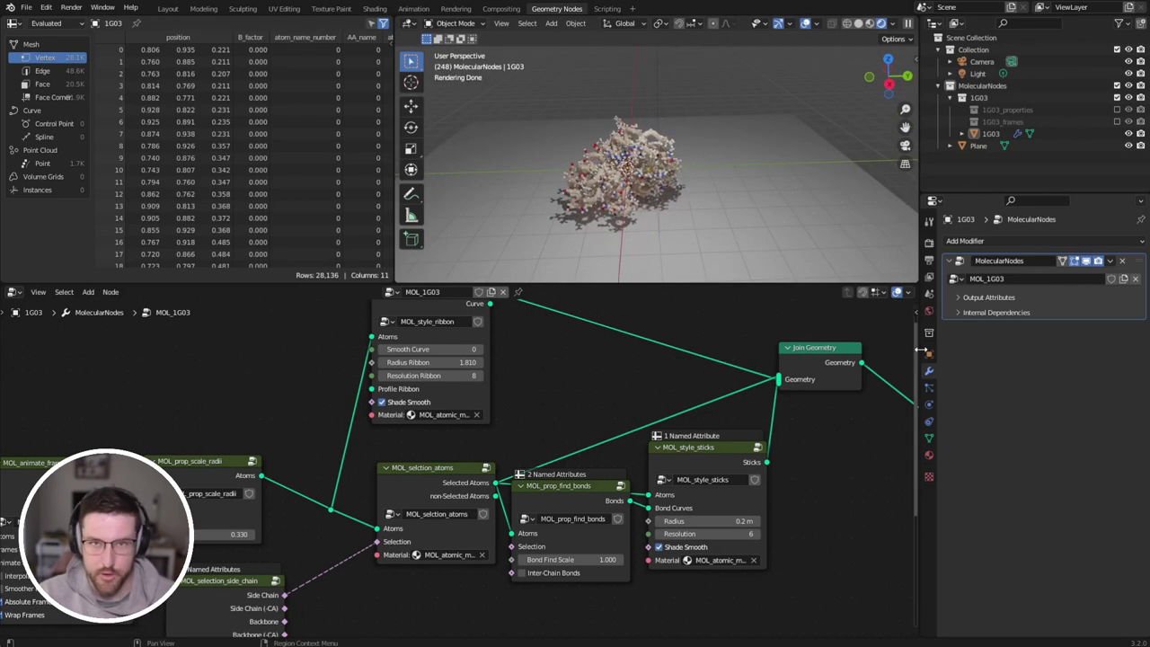
click(929, 260)
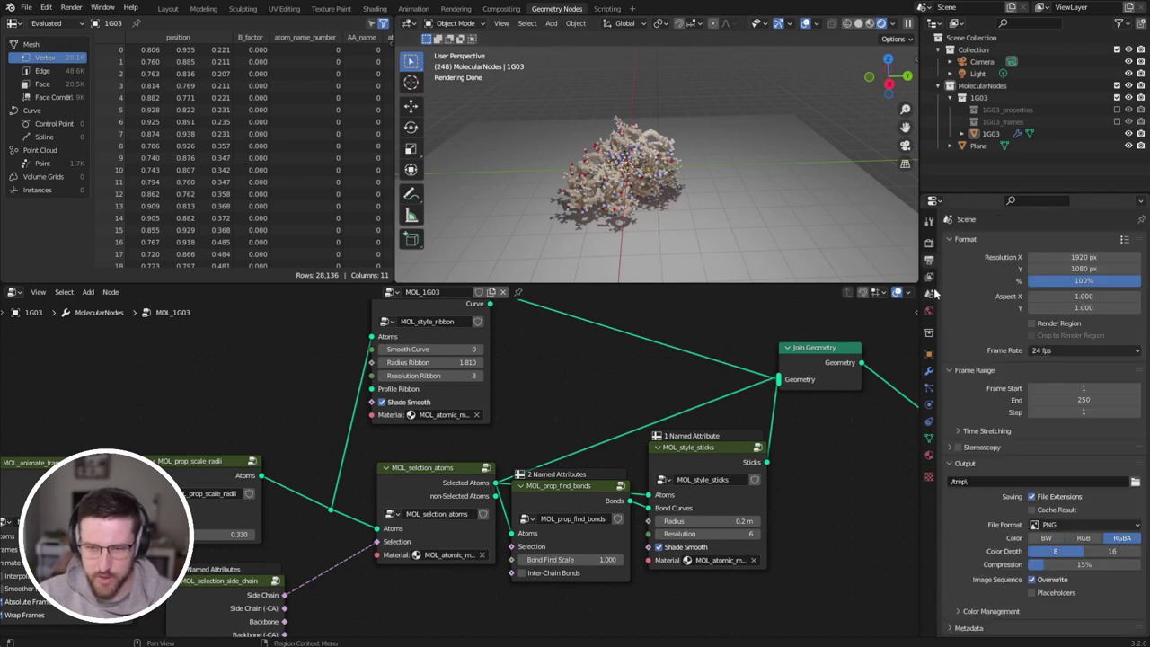
click(930, 293)
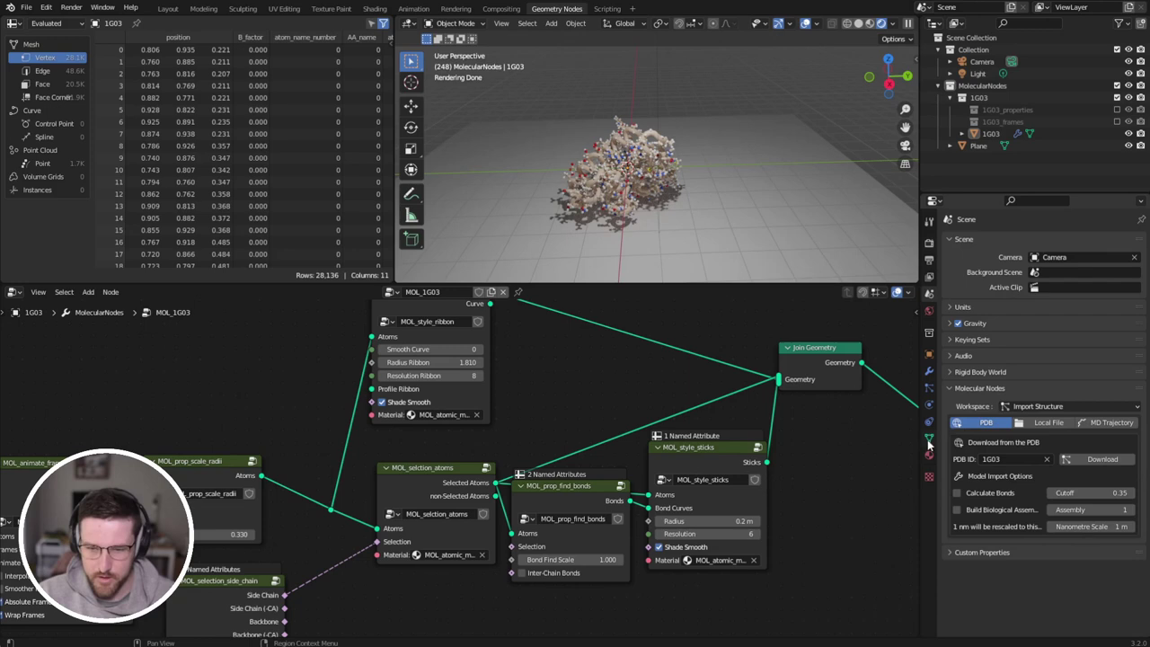
drag(919, 441, 908, 442)
click(1031, 424)
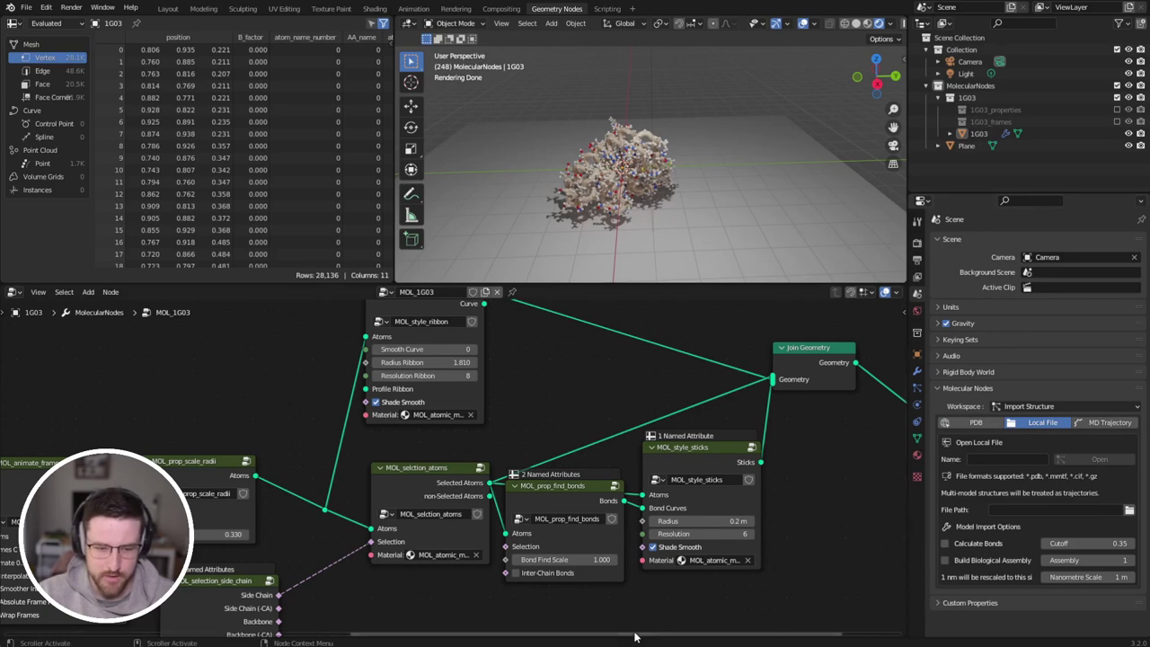
Step: Choose atp-frames.pdb from the Desktop as the local structure's file path
click(1130, 511)
click(239, 216)
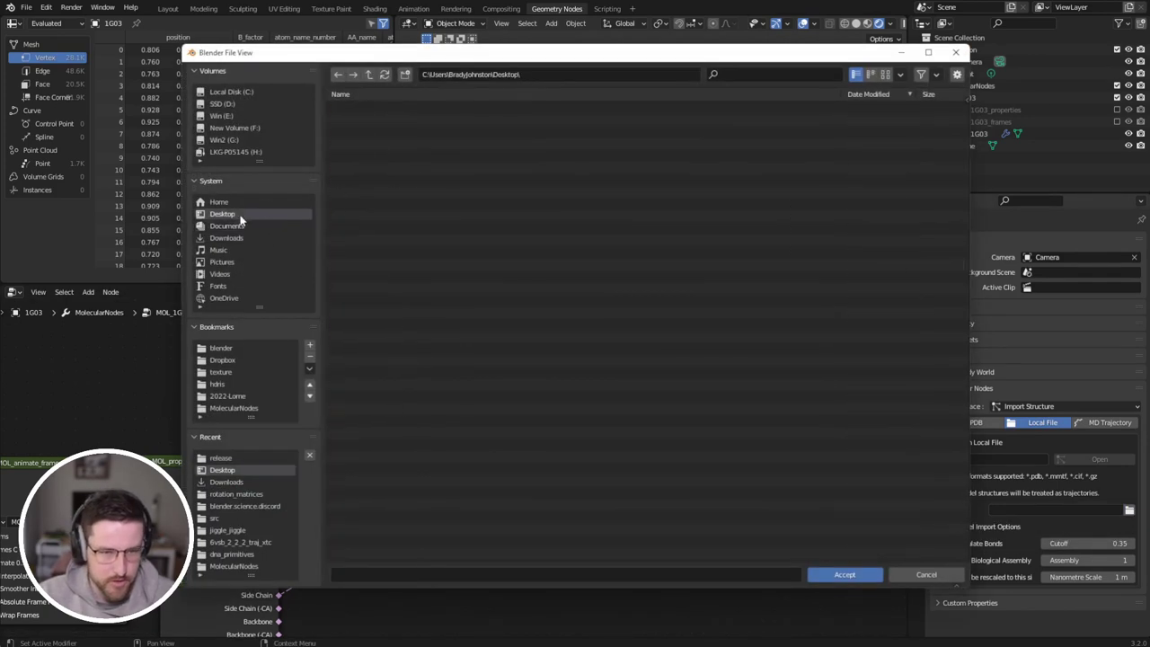
click(777, 74)
text(at)
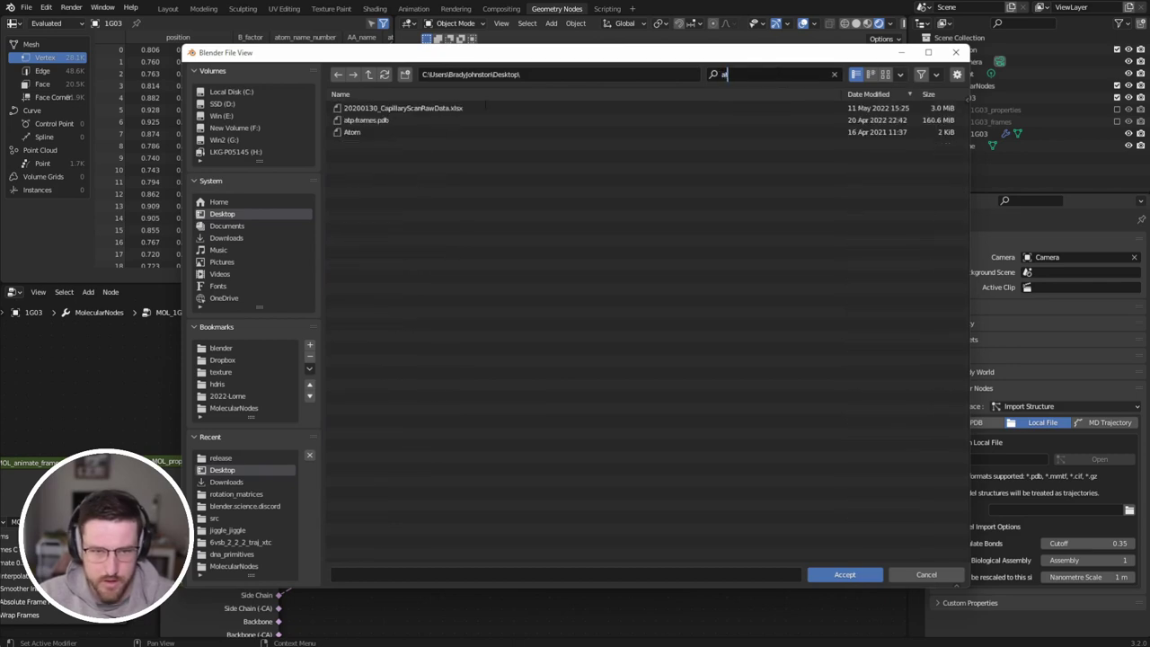
click(390, 122)
click(854, 574)
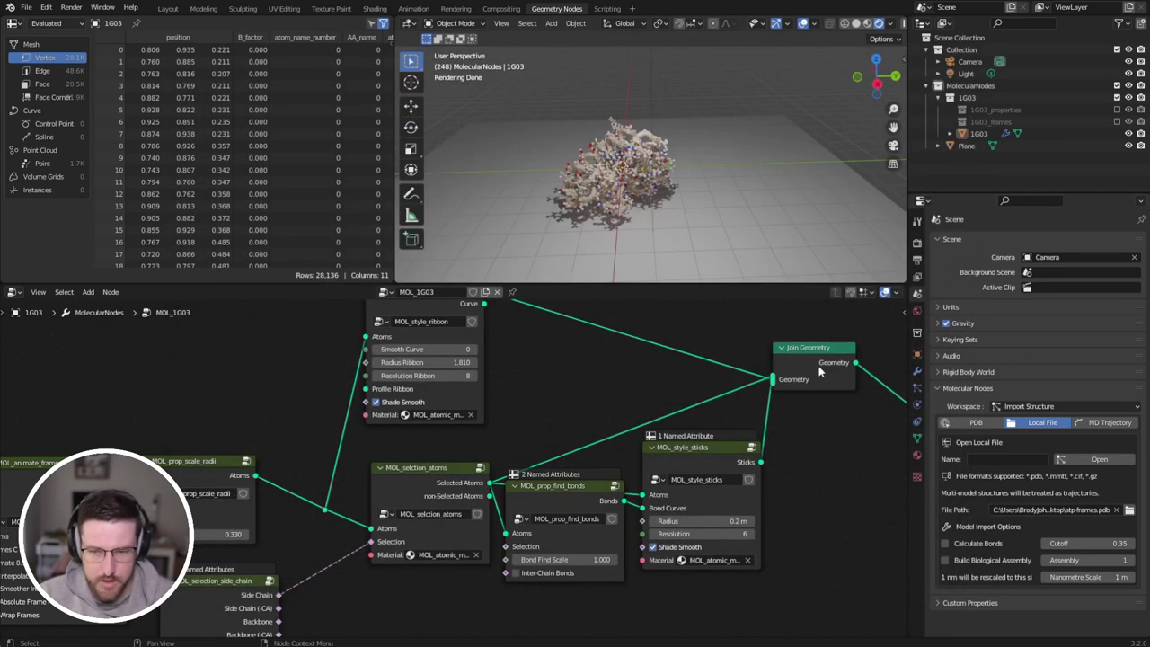
Step: Name the structure atp-synthase and import it from the chosen local file
click(1016, 458)
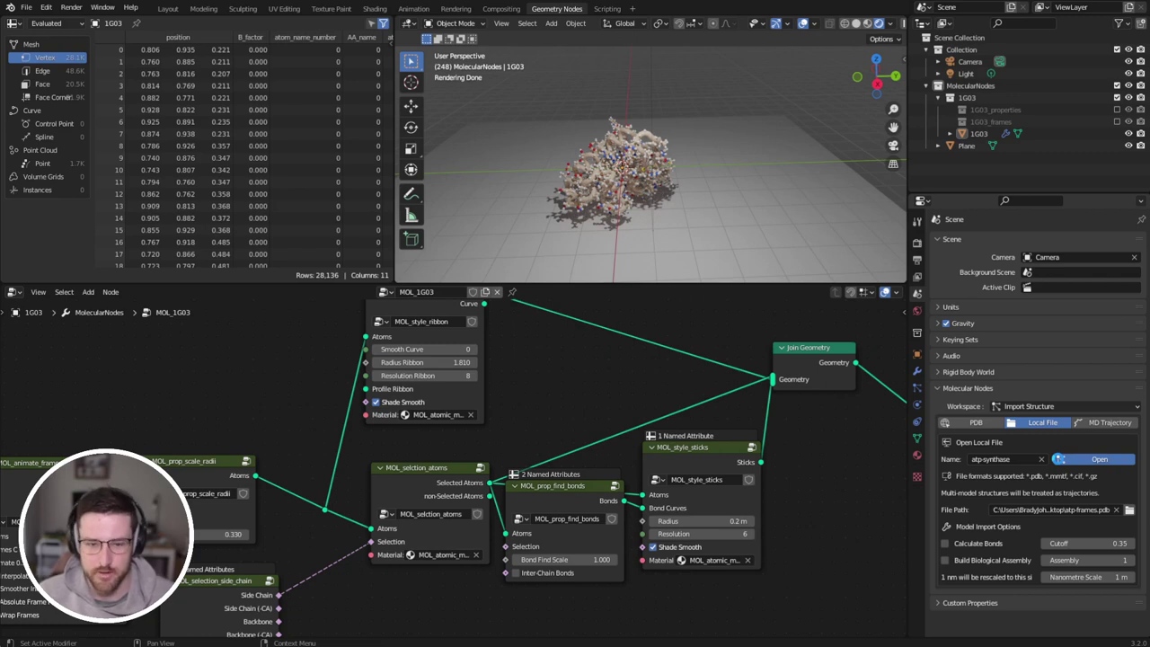
click(1060, 459)
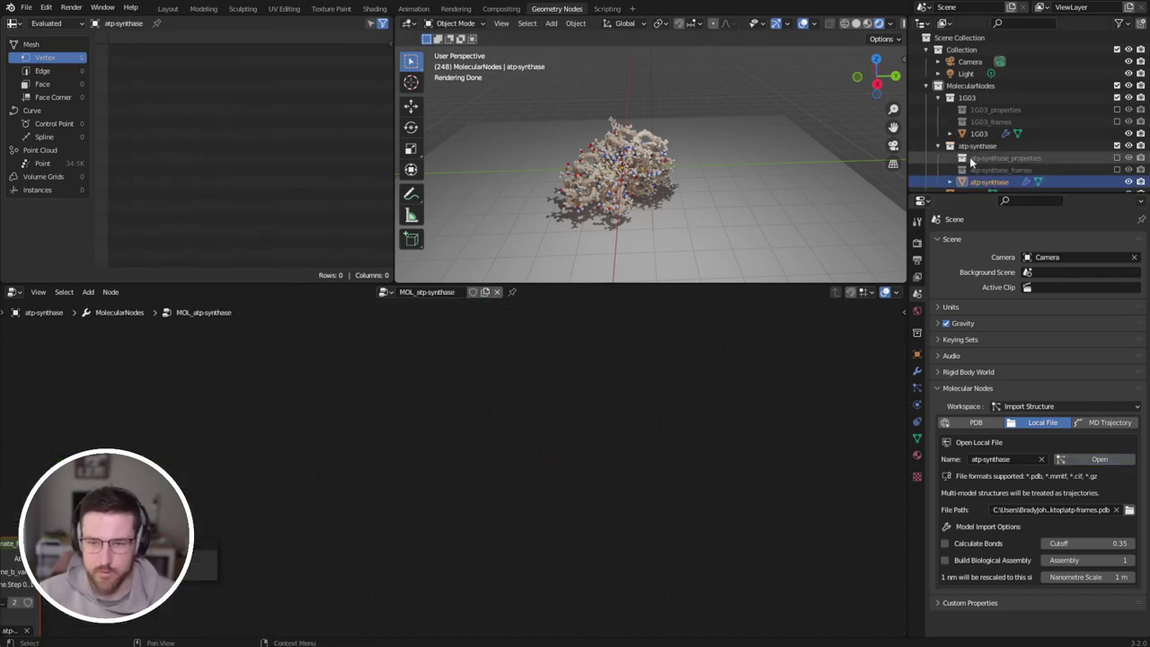
scroll(988, 156, down, 1)
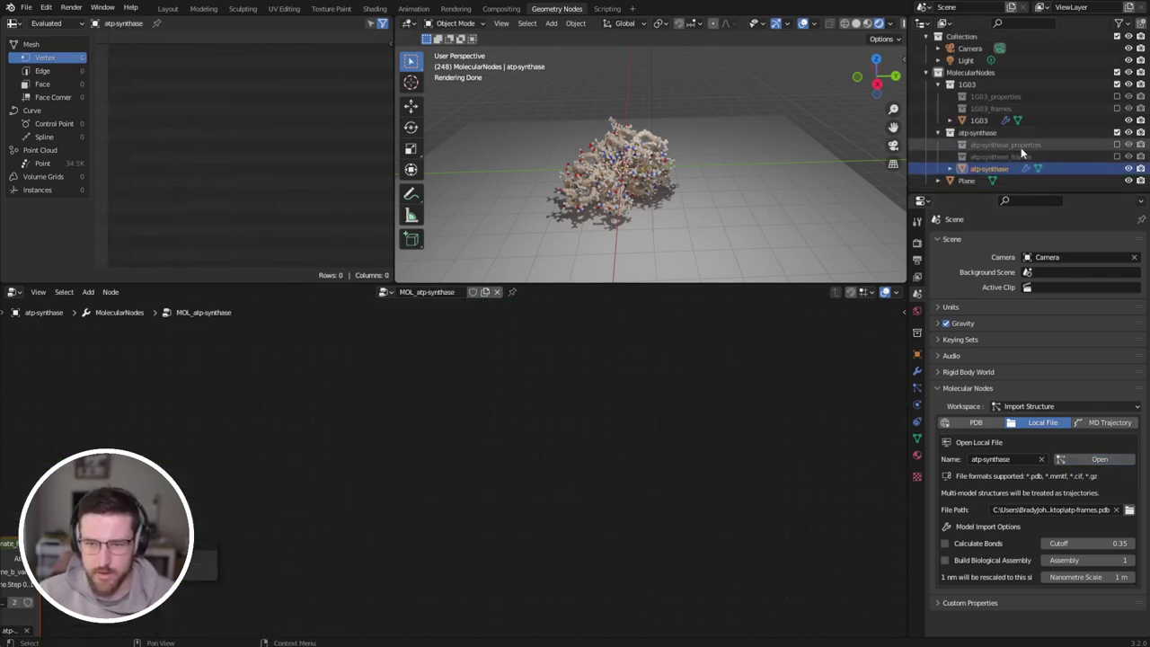
Step: Add a Sun light to the scene and rotate it freely so it lights the imported atp-synthase structure
key(grave)
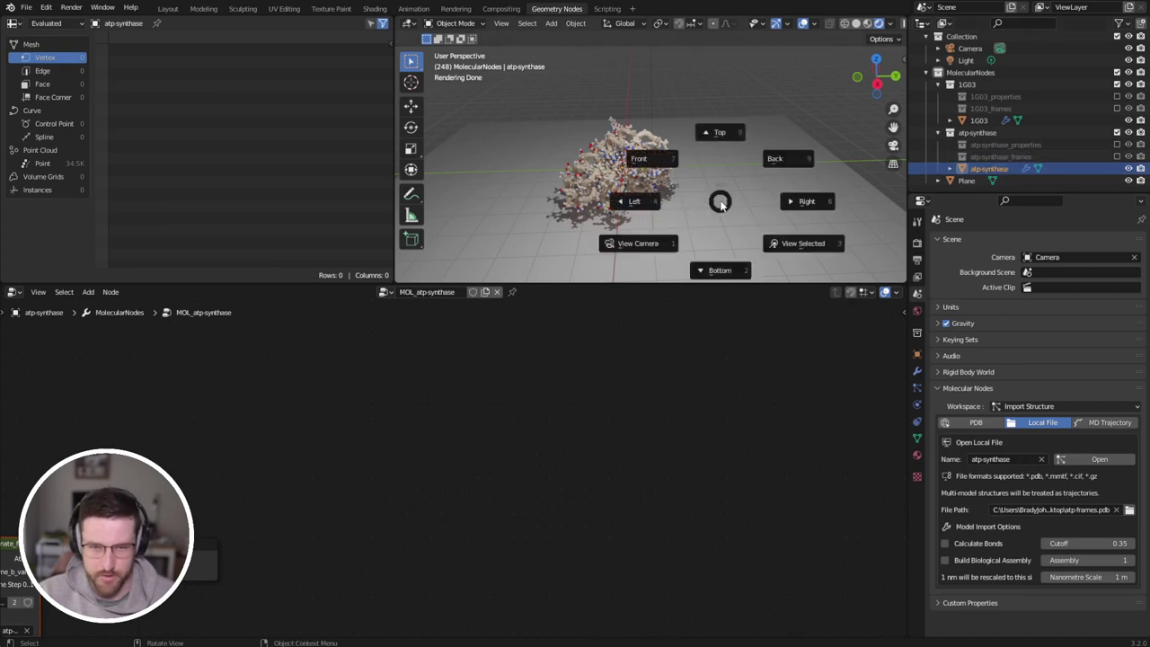
click(803, 244)
middle_drag(754, 236, 732, 216)
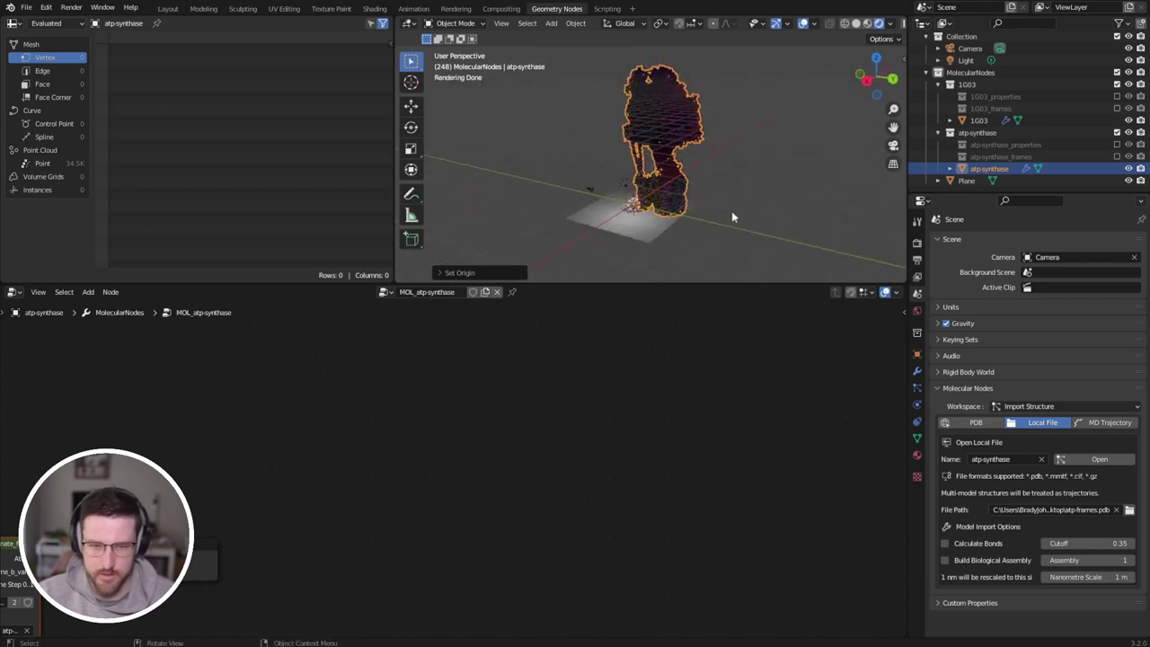
key(shift+a)
mouse_move(720, 363)
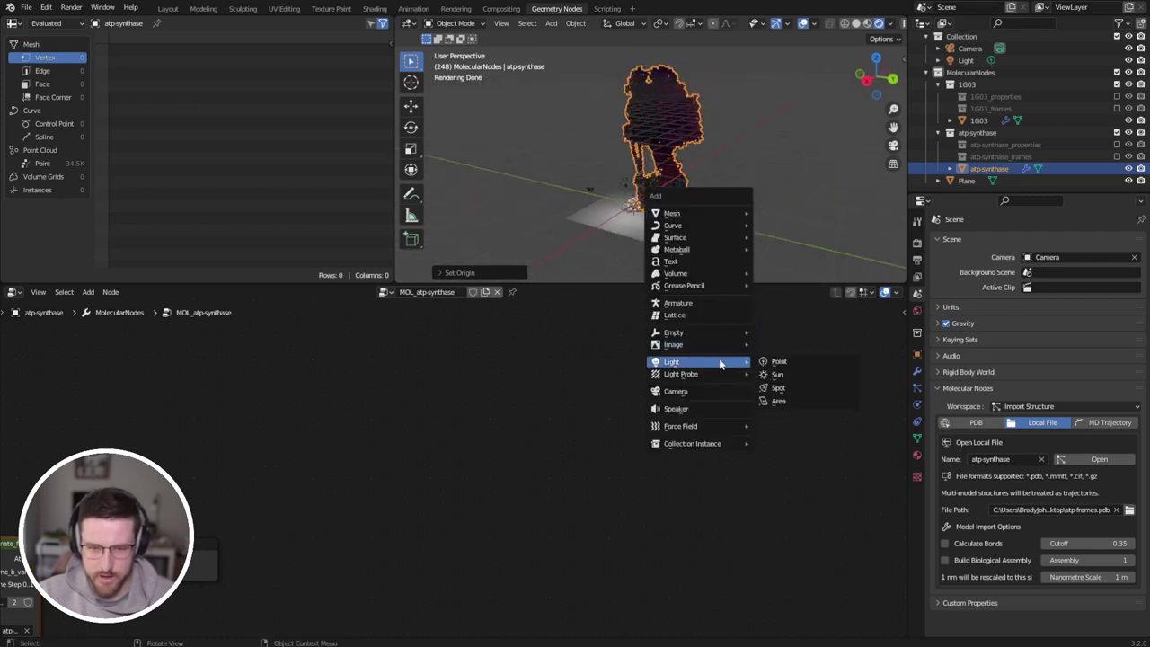
click(811, 377)
middle_drag(789, 180, 706, 106)
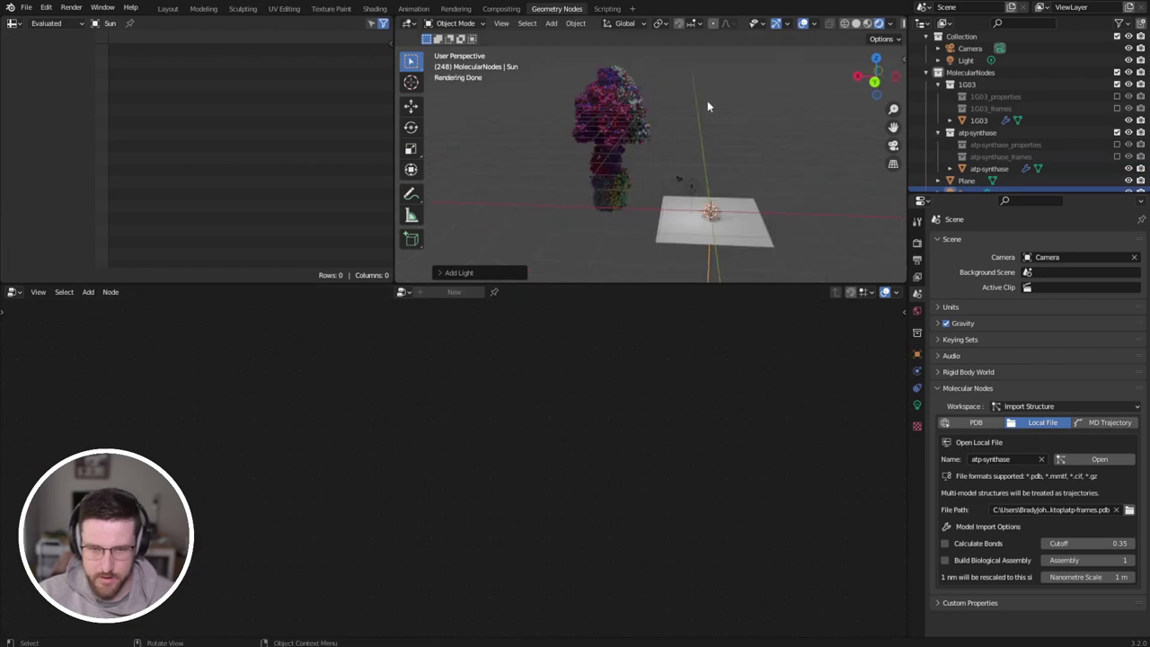
key(r)
key(r)
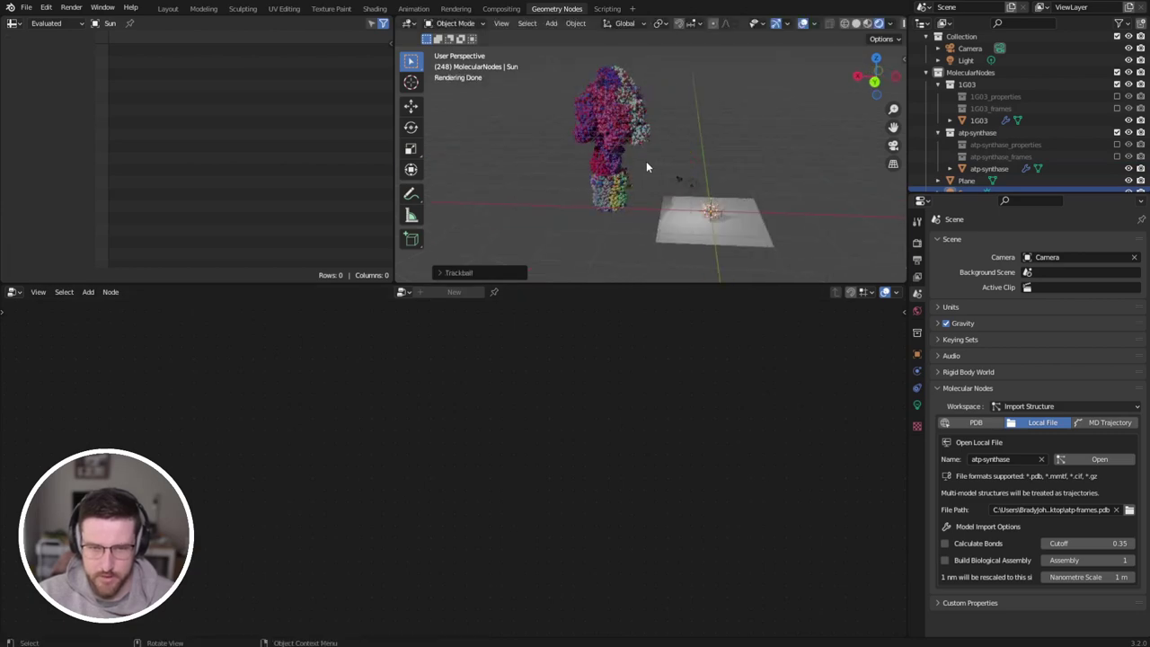
Step: Play back the animation and examine the sunlit atp-synthase atoms up close
scroll(646, 167, up, 6)
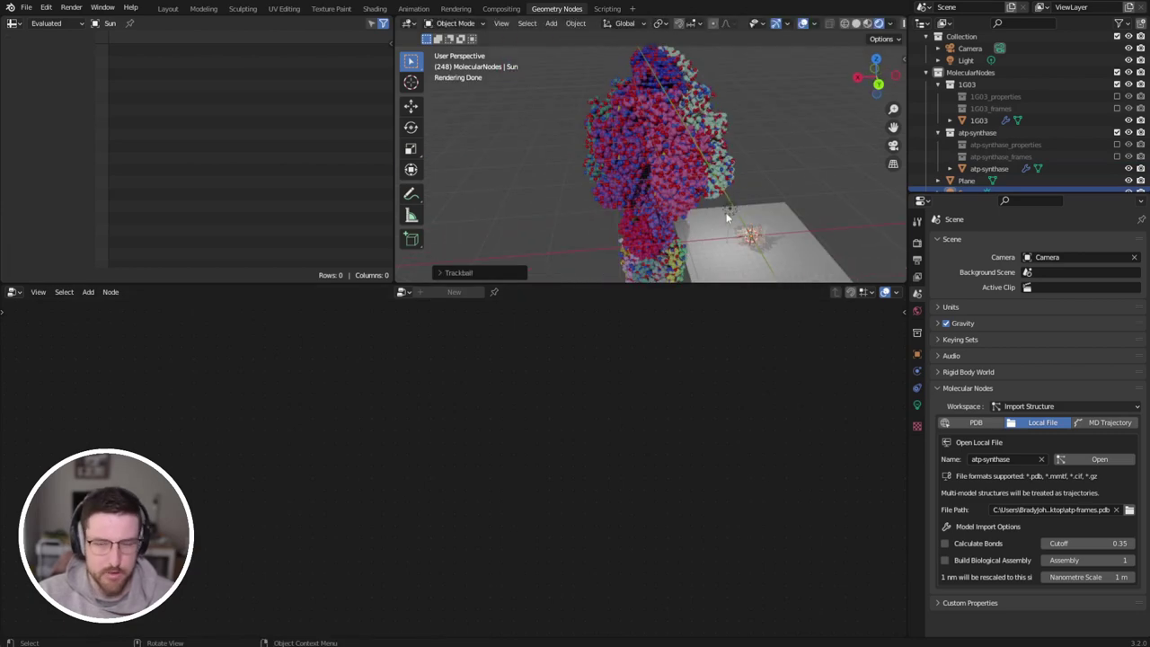
middle_drag(732, 212, 753, 216)
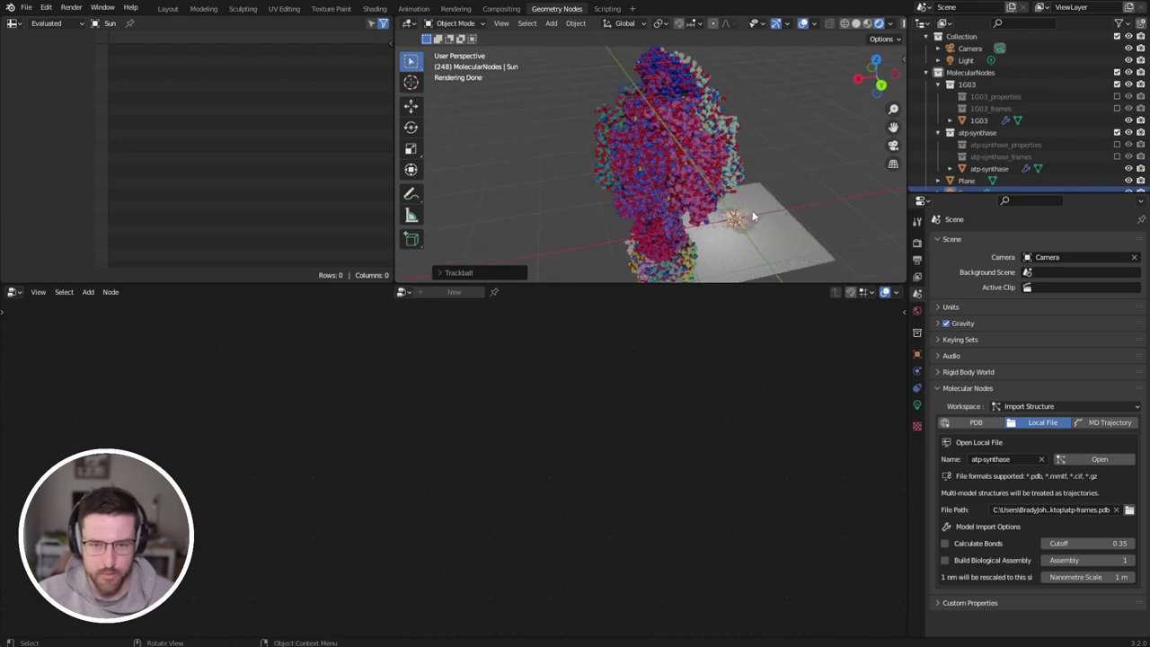
key(space)
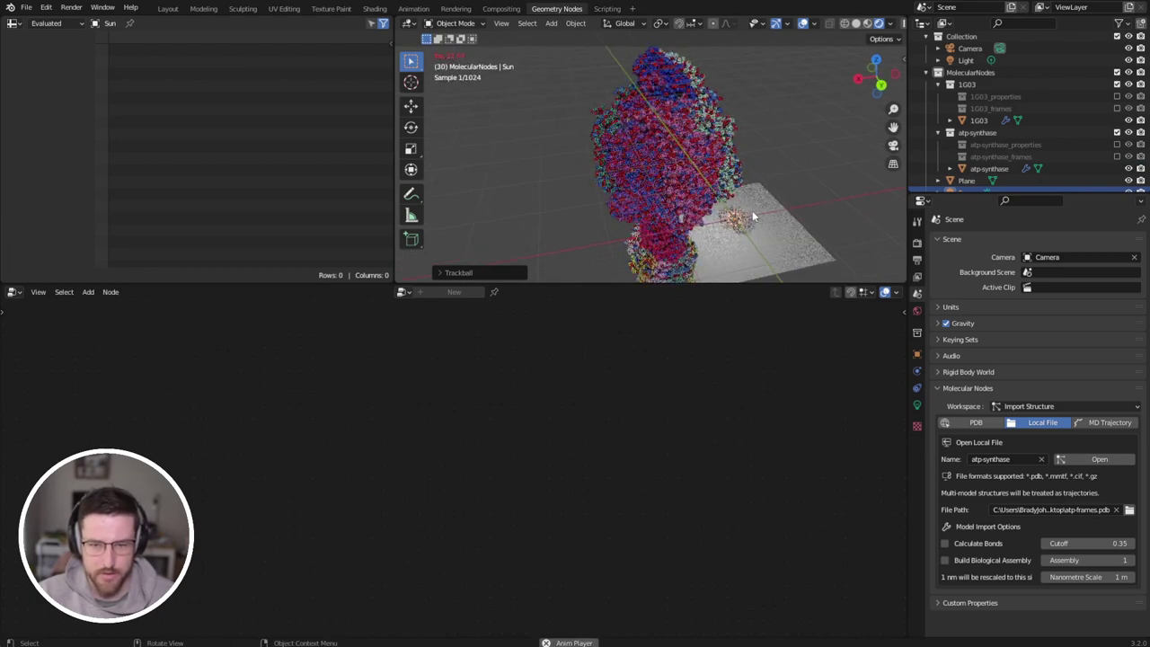
Step: Select atp-synthase and spread out its MOL_animate, MOL_animate_frames and Group Output nodes in the node tree
click(646, 162)
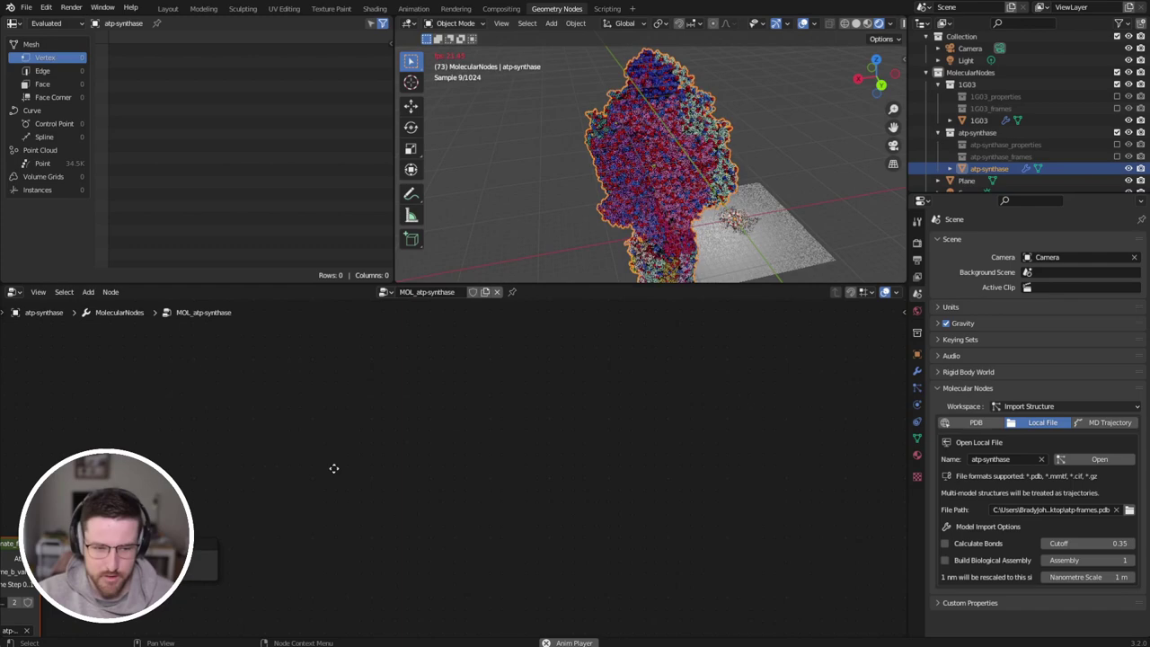
middle_drag(483, 454, 598, 419)
key(g)
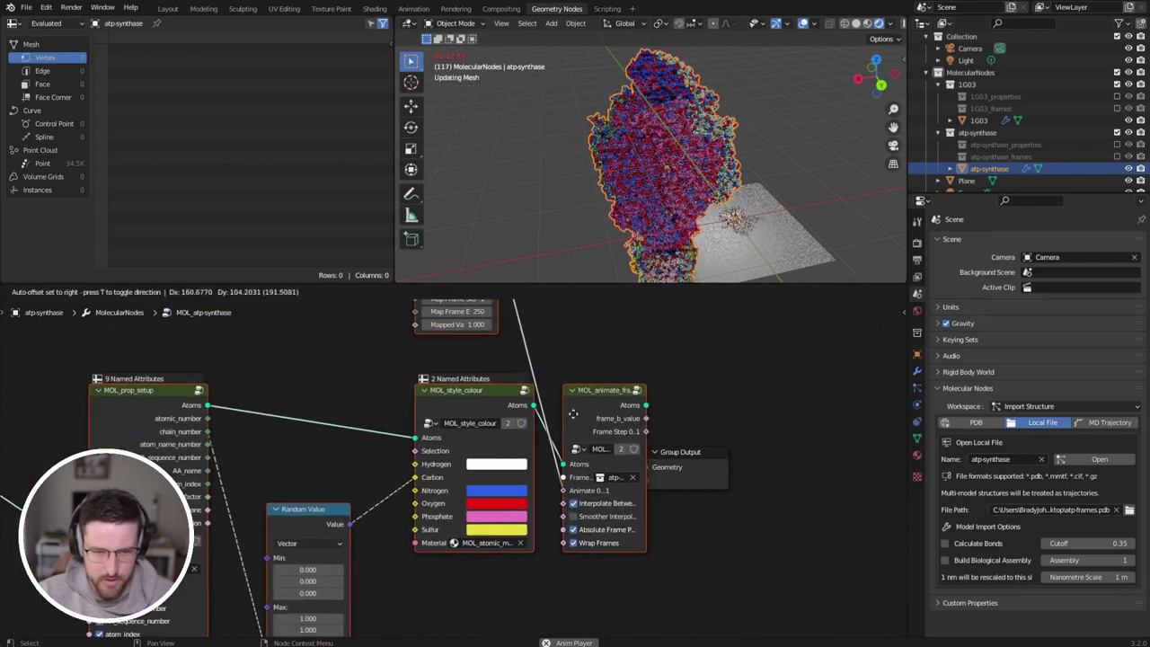
click(620, 455)
drag(669, 452, 735, 387)
drag(486, 456, 634, 381)
middle_drag(523, 383, 514, 449)
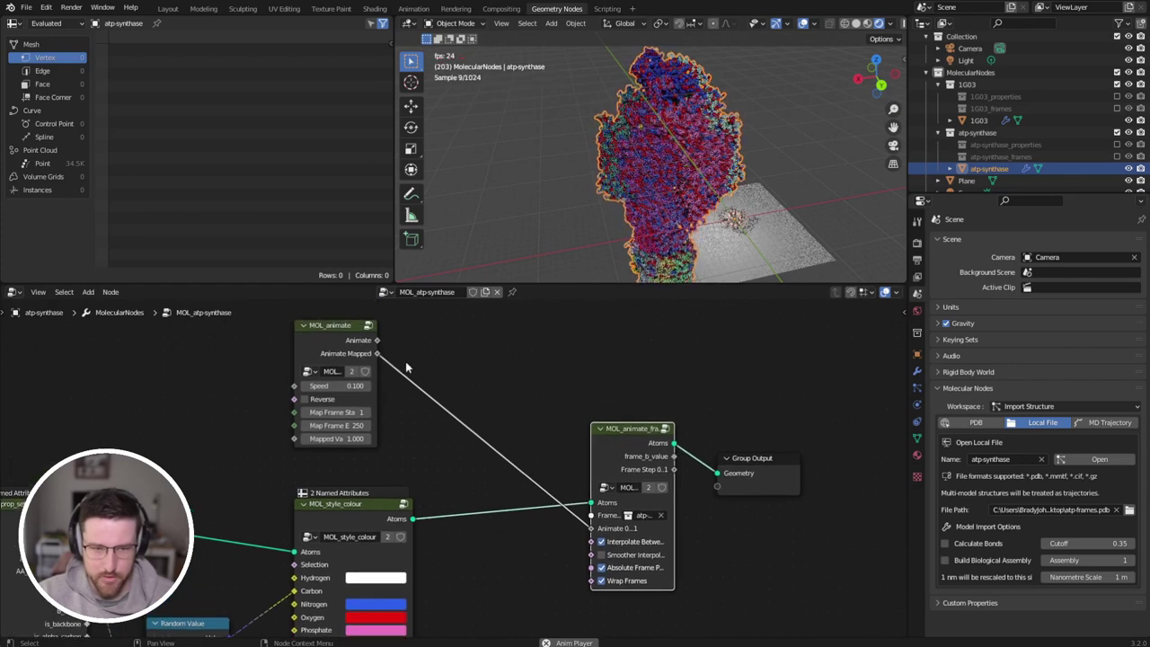
drag(327, 340, 337, 348)
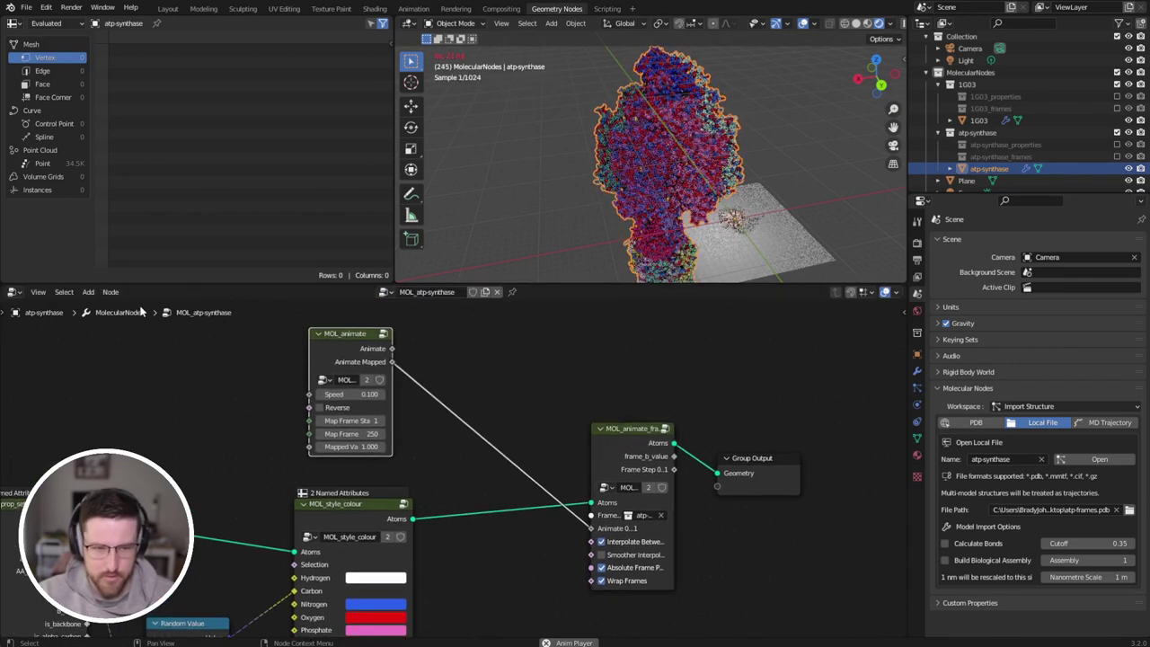
Step: Split the spreadsheet area horizontally and turn its lower part into a Timeline editor
drag(28, 225, 29, 211)
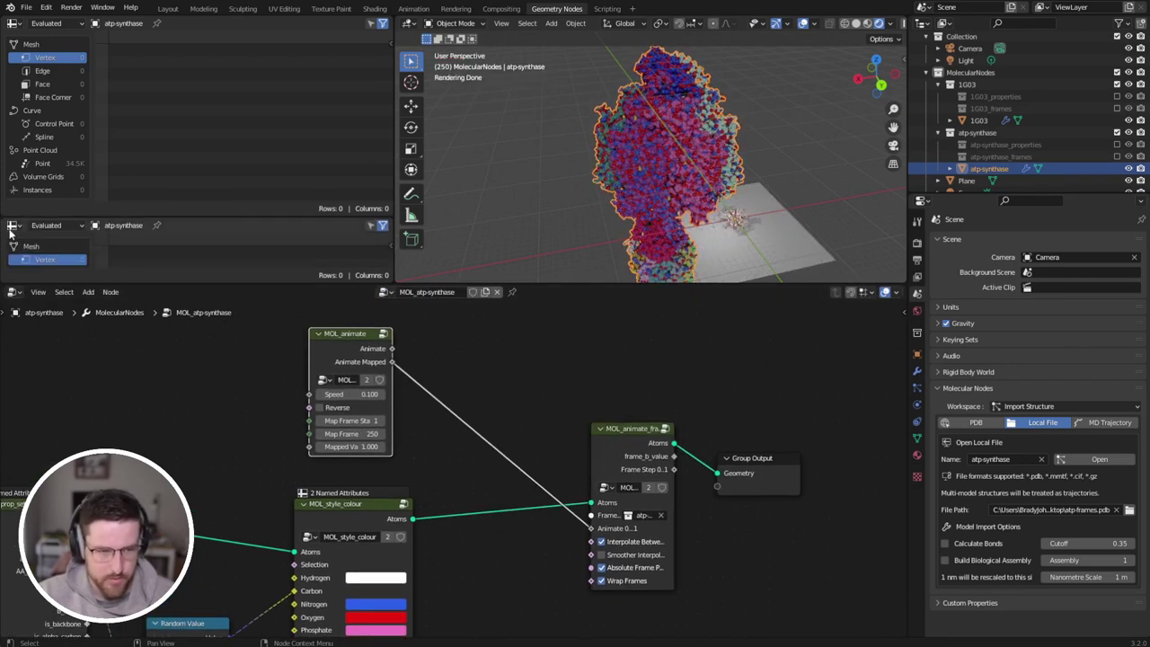
click(12, 225)
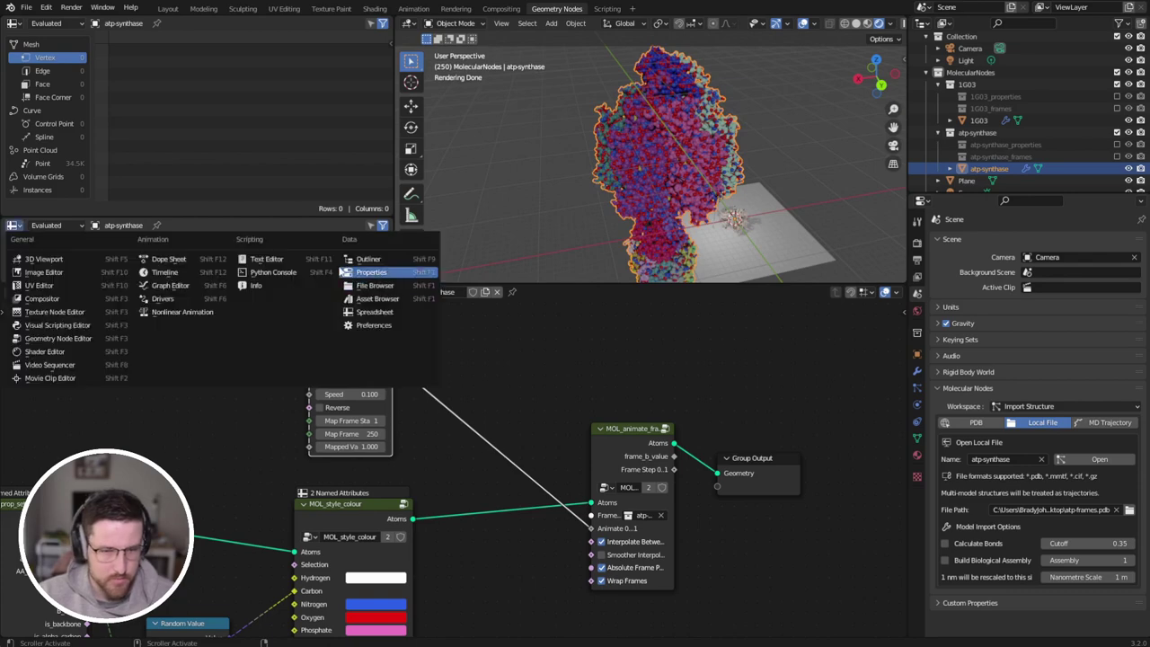
click(201, 273)
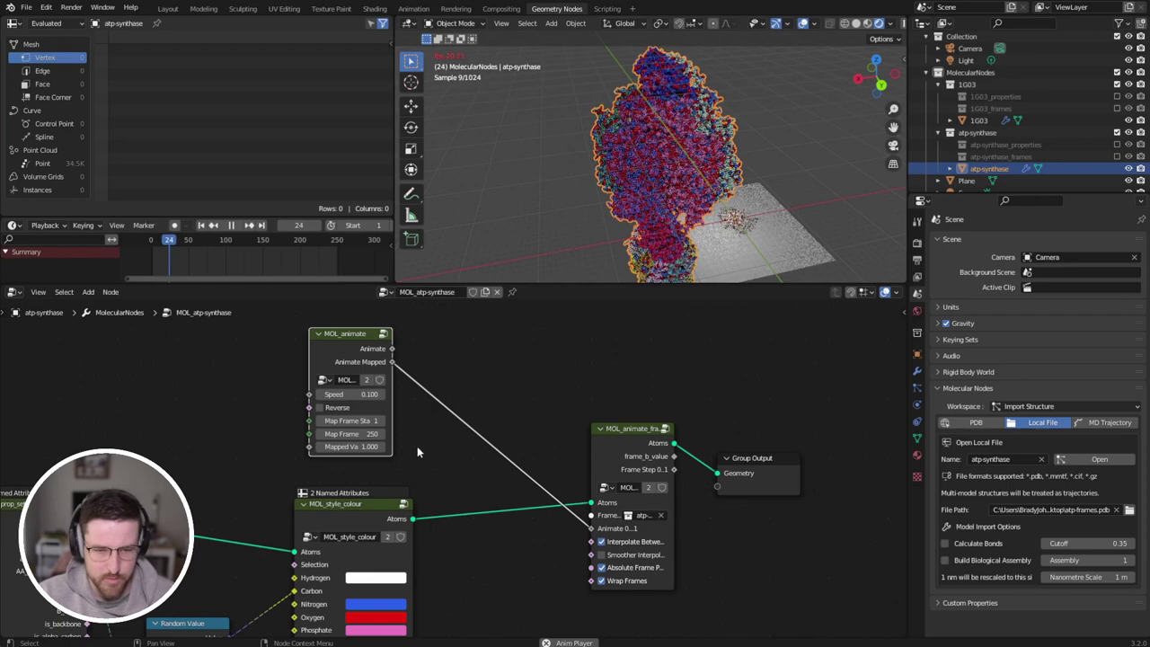
Step: Set the Mapped Value of MOL_animate to 3.000 and widen the MOL_animate_frames node so its labels are readable
drag(345, 339, 353, 348)
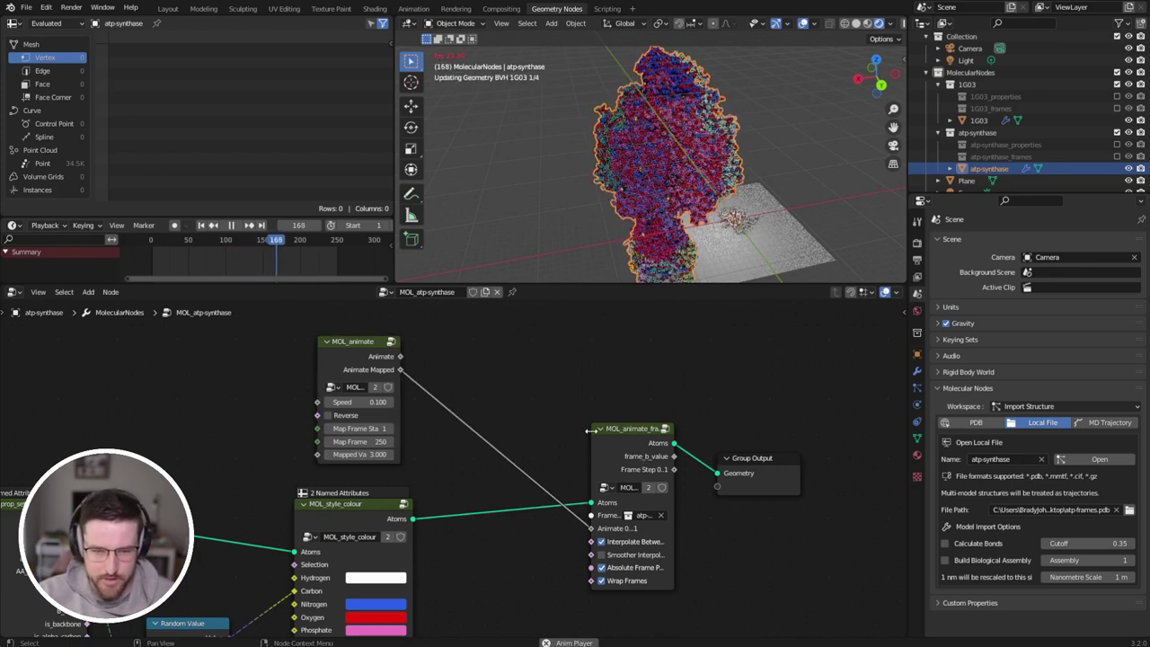
drag(593, 440, 540, 440)
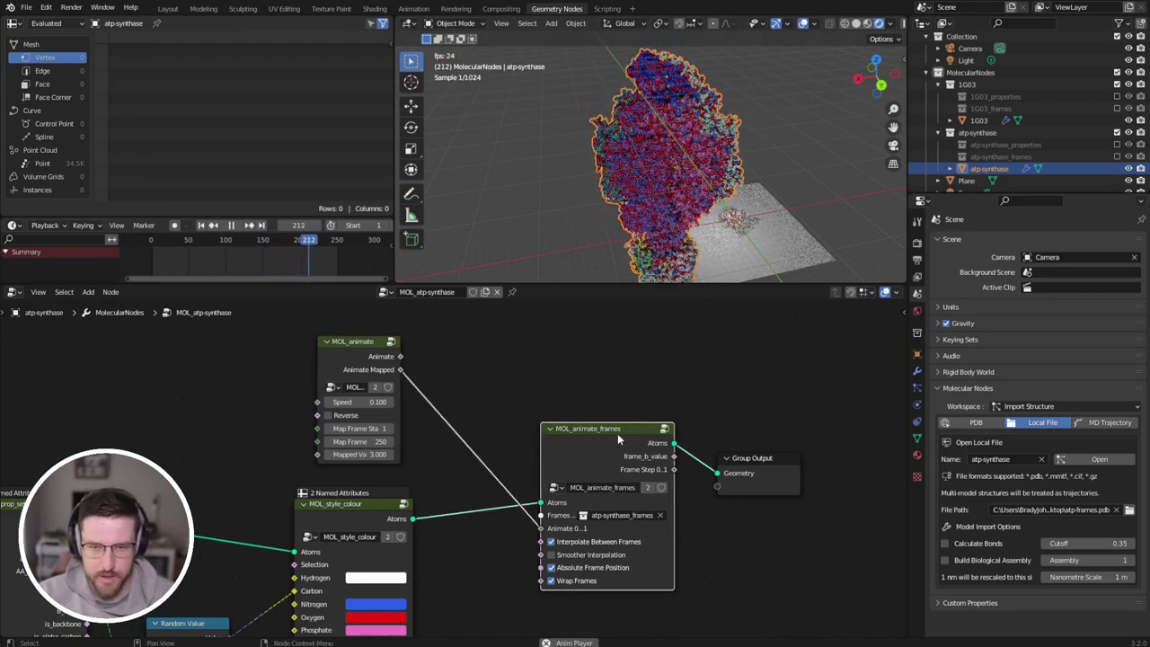
drag(617, 433, 579, 448)
Step: Move the Group Output further along and insert a Molecular Nodes Style Ribbon node between it and MOL_animate_frames
drag(790, 460, 903, 439)
middle_drag(828, 452, 597, 431)
key(shift+a)
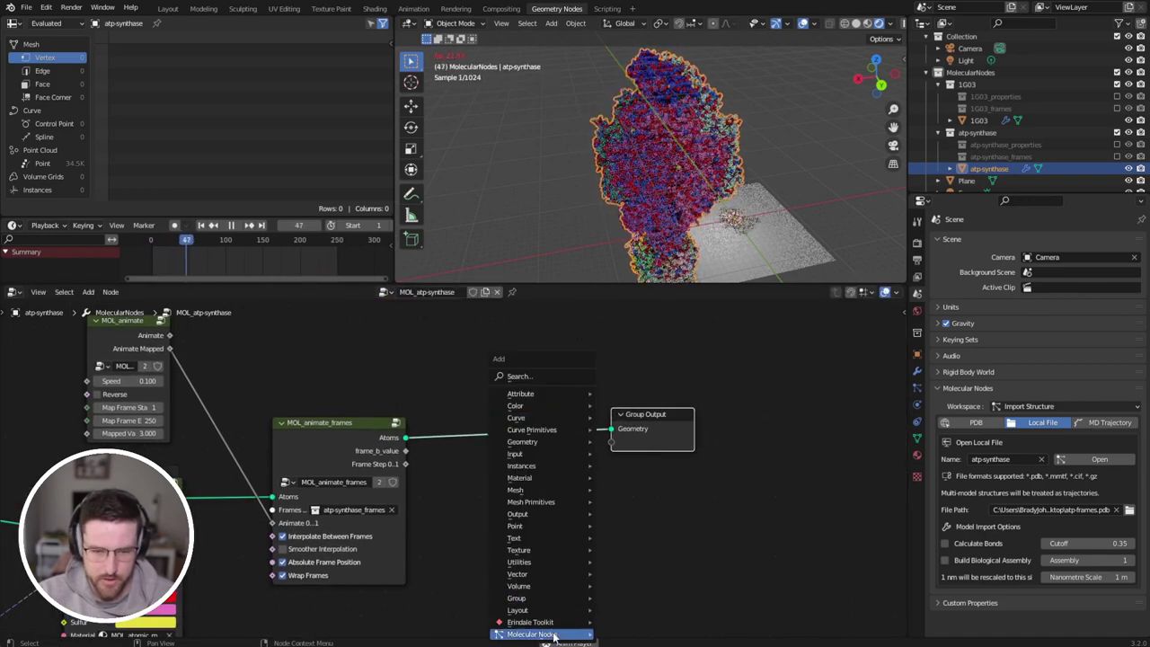
mouse_move(532, 633)
mouse_move(626, 591)
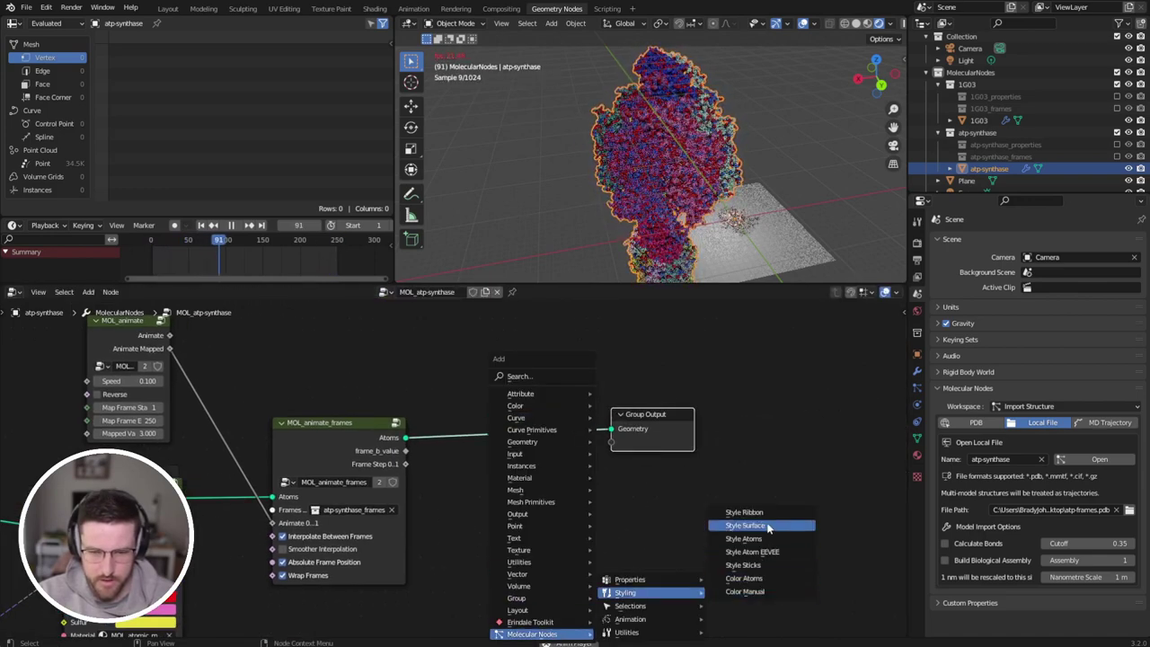
click(743, 512)
click(507, 393)
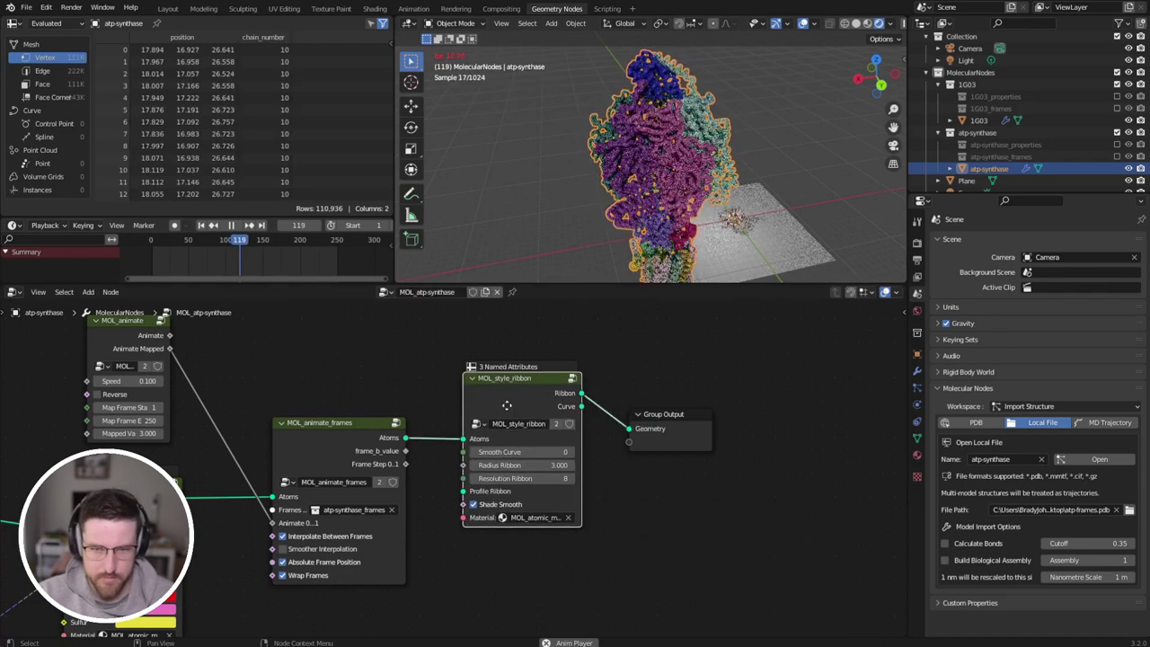
Step: Switch the viewport to Material Preview shading and watch the whole ribbon structure animate
key(z)
click(584, 254)
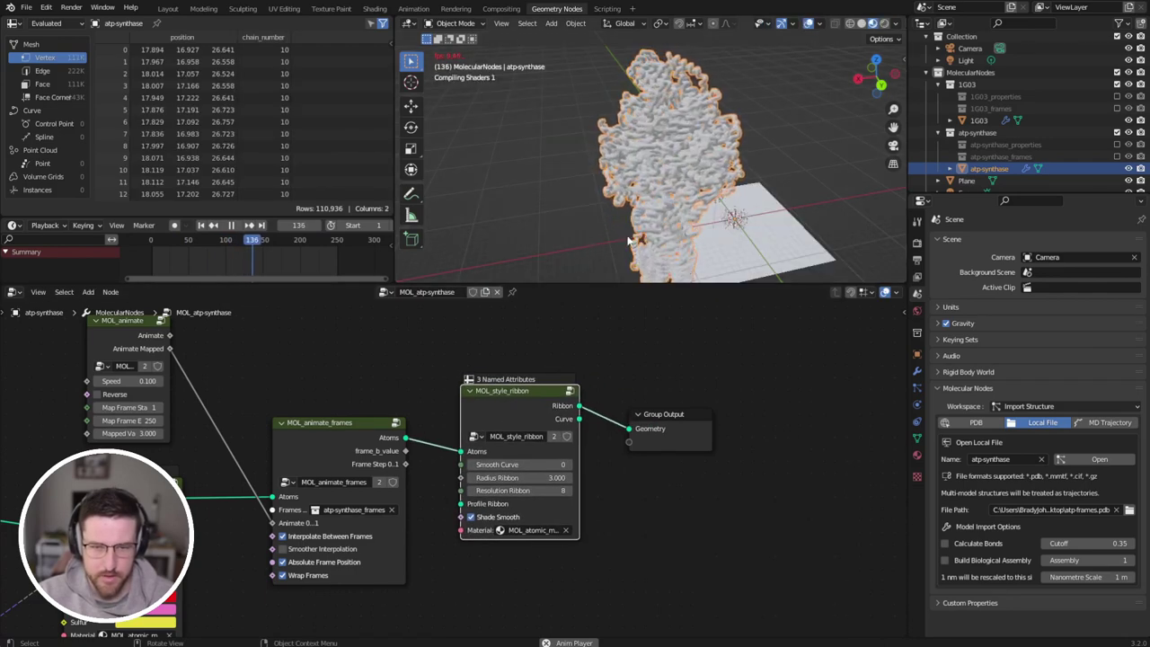
middle_drag(727, 216, 697, 198)
scroll(705, 152, down, 1)
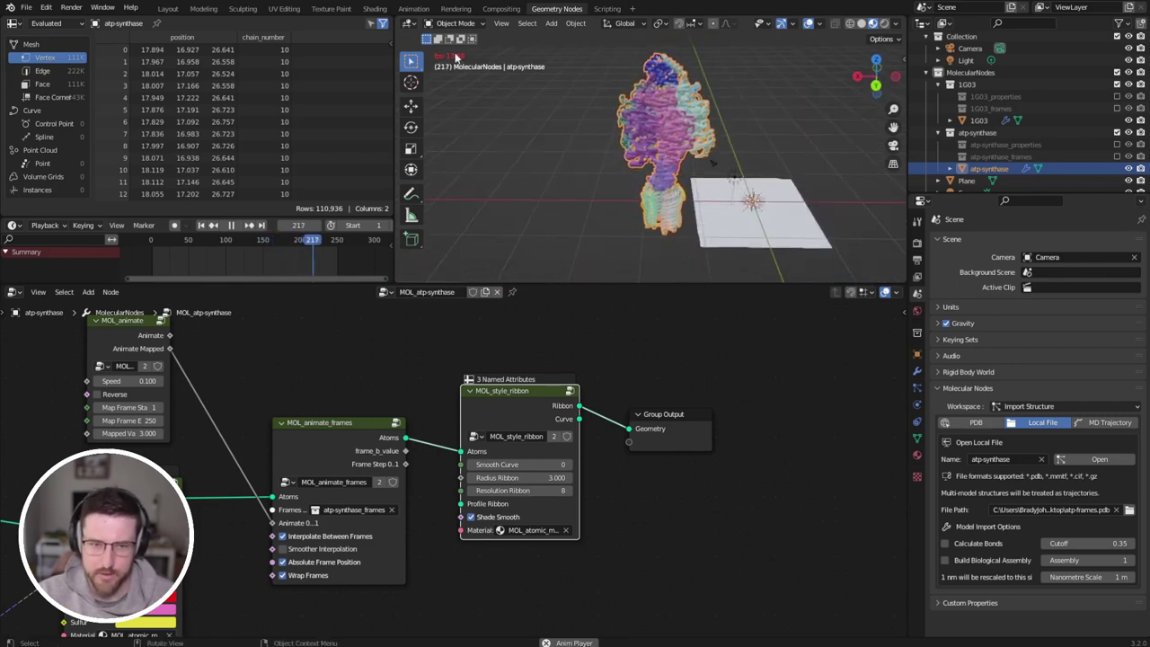
shift+middle_drag(623, 143, 621, 154)
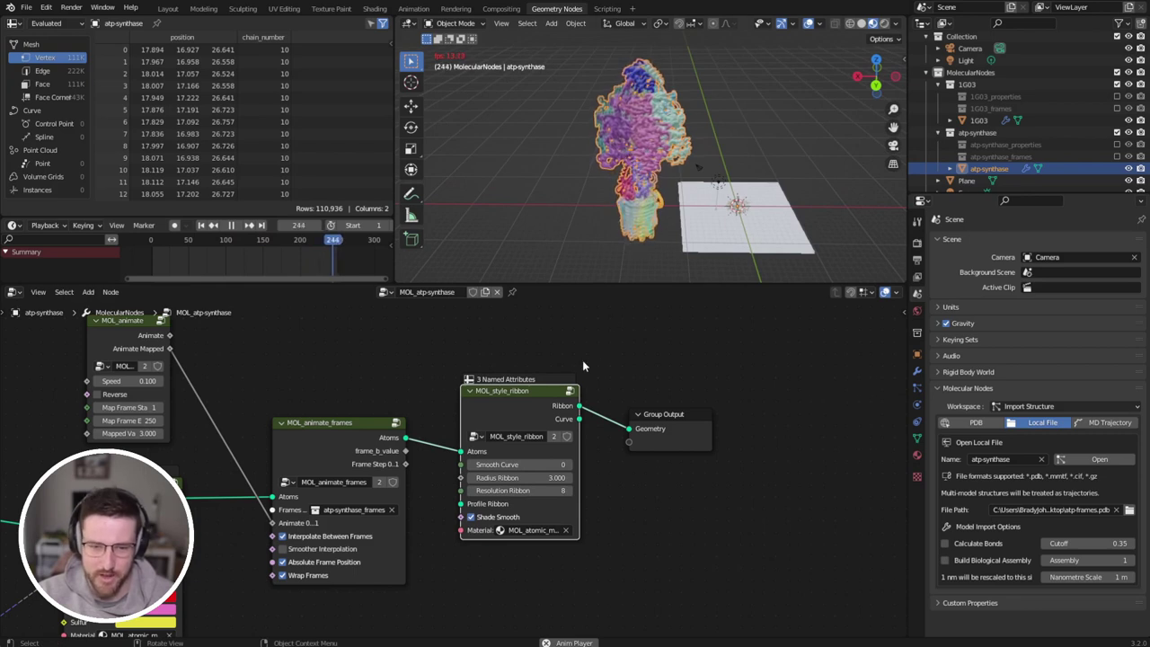
Step: Enable the Timings overlay in the node editor for the atp-synthase nodes
click(895, 292)
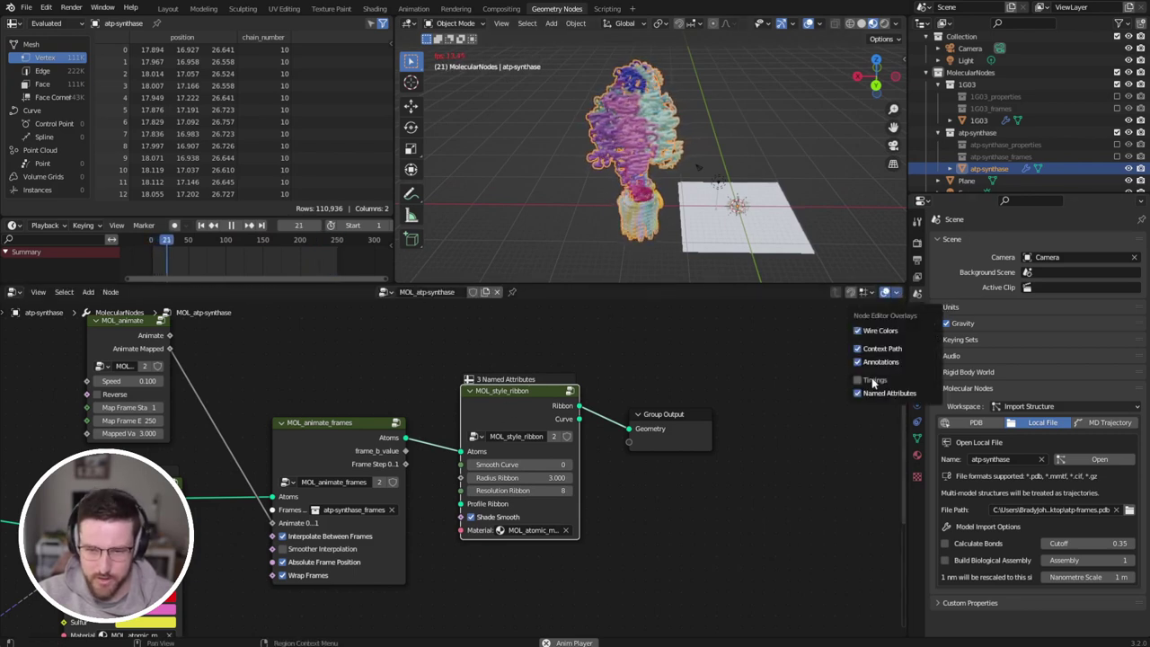
click(873, 381)
middle_drag(542, 369, 454, 406)
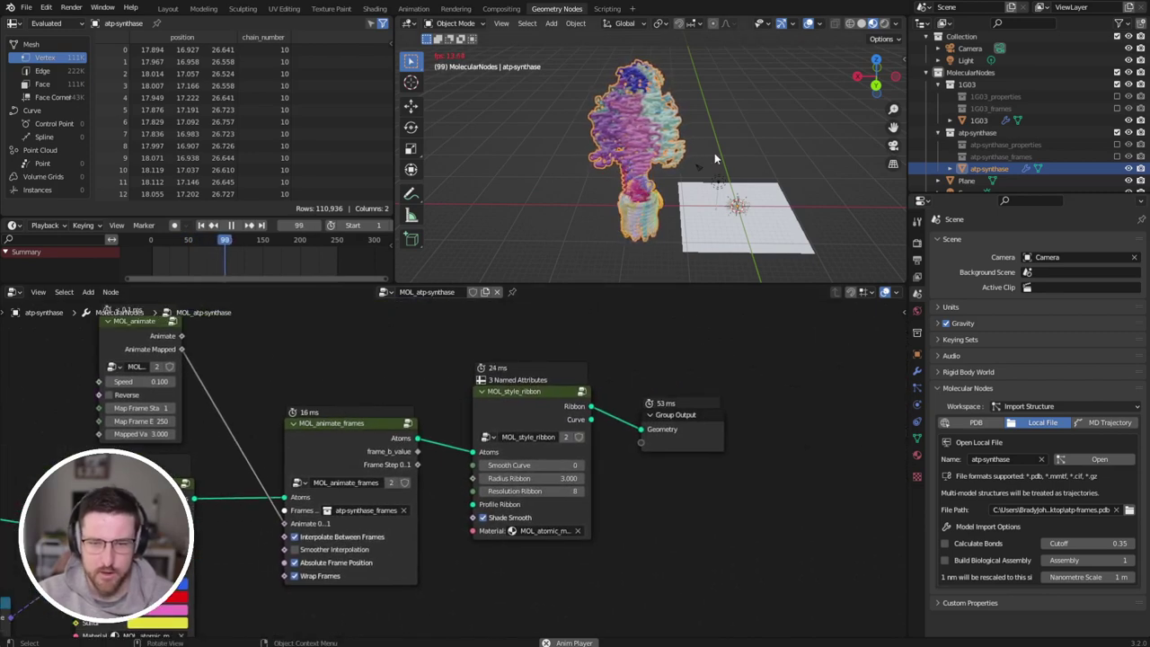
Step: Check the animated ribbon in Solid shading and return the viewport to Rendered shading
key(z)
mouse_move(697, 196)
middle_down()
mouse_move(703, 172)
mouse_move(666, 179)
mouse_move(675, 197)
mouse_move(673, 187)
mouse_move(662, 216)
middle_up()
click(768, 194)
scroll(666, 179, up, 4)
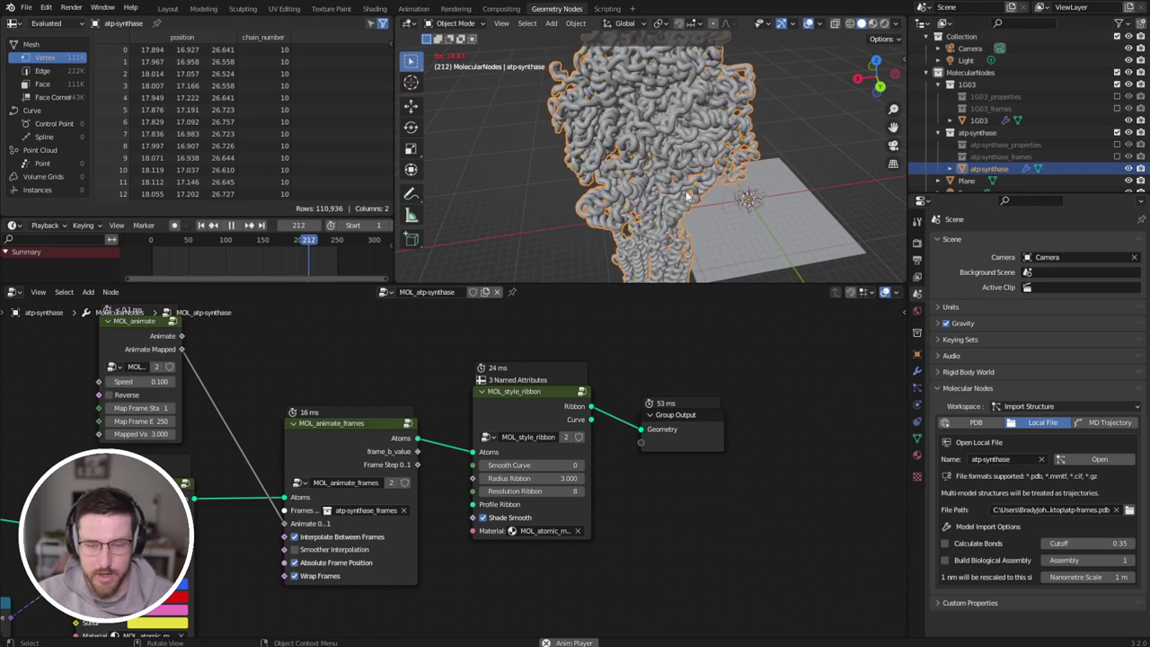
key(z)
click(654, 133)
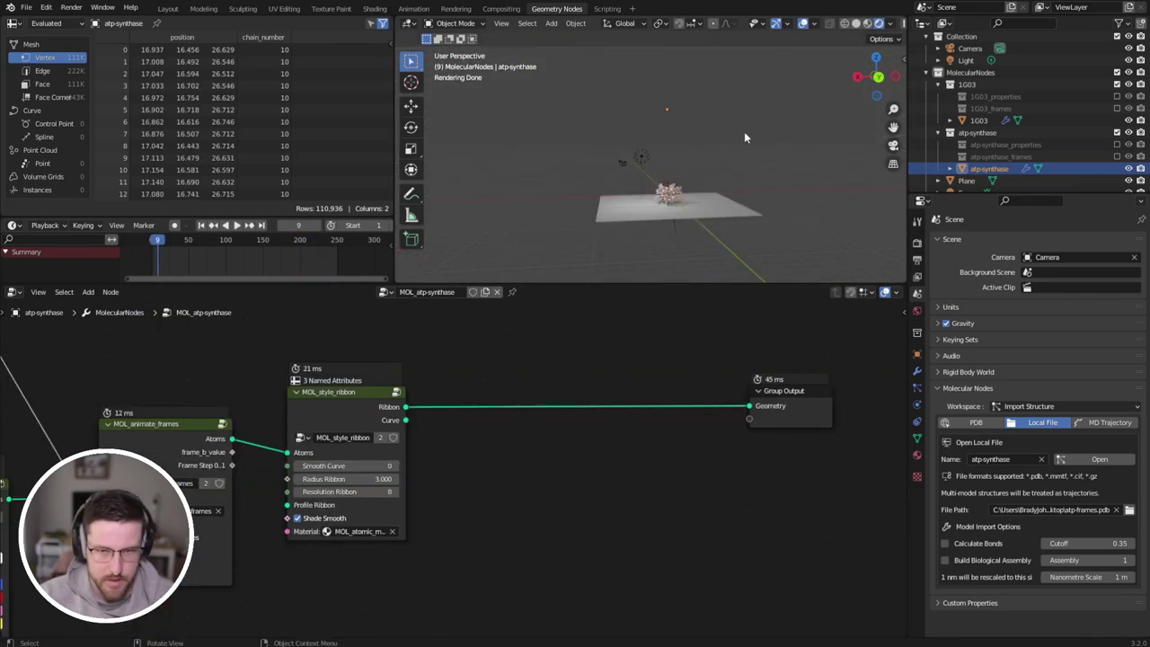
Step: Turn off Absolute Frame Position on the MOL_animate_frames node of atp-synthase
scroll(744, 133, down, 5)
shift+middle_drag(672, 116, 668, 226)
scroll(680, 205, up, 4)
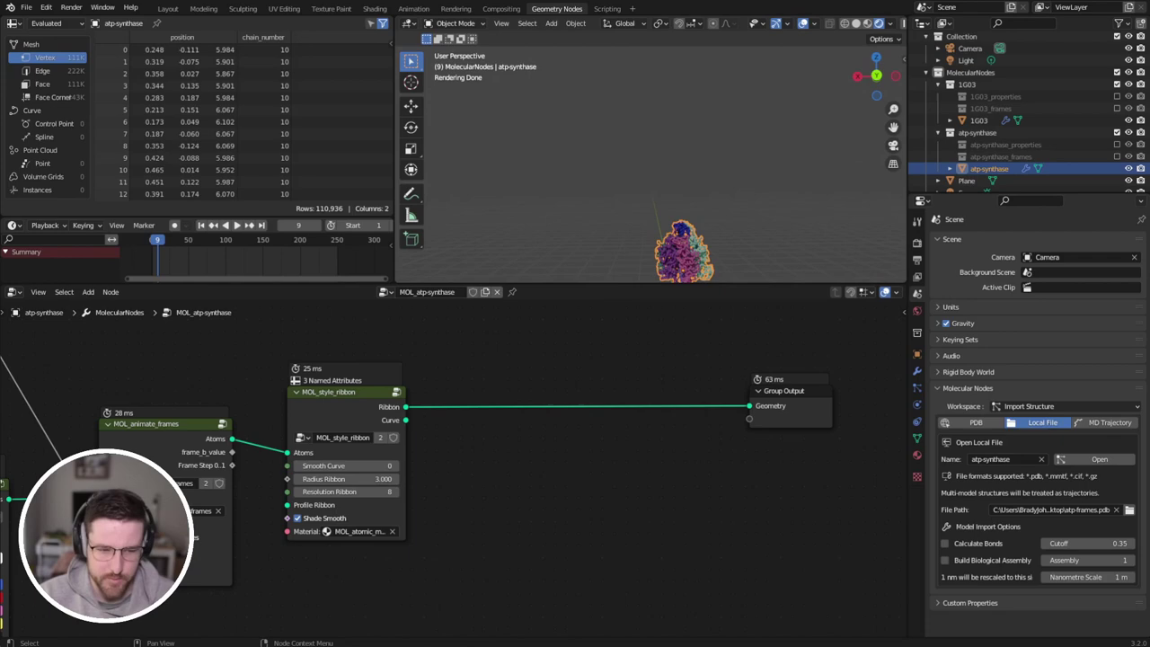
middle_drag(632, 159, 627, 213)
scroll(627, 213, up, 4)
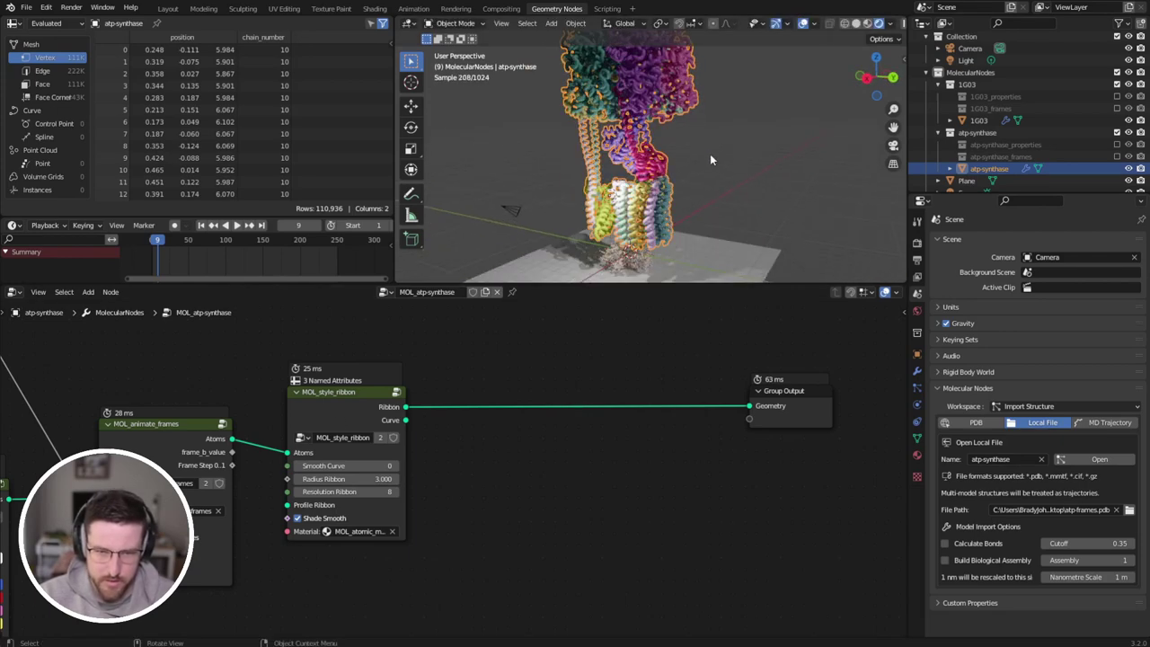
middle_drag(654, 267, 671, 196)
Step: Hide the 1G03 structure and scale up the ground plane beneath atp-synthase
click(618, 239)
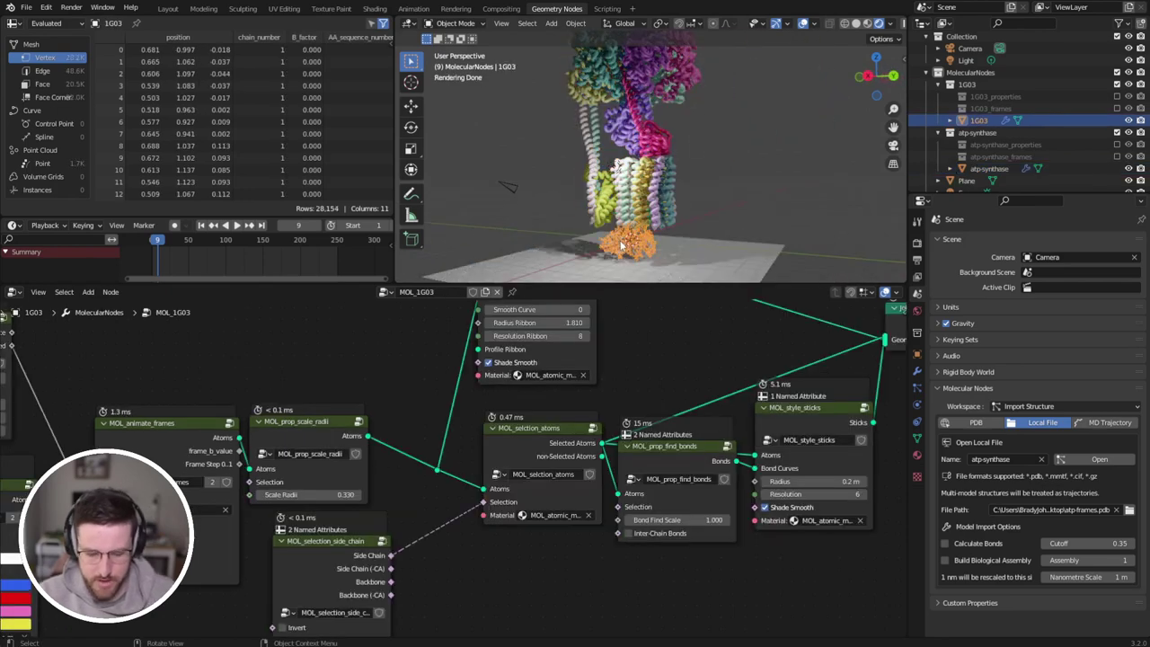
scroll(713, 207, down, 3)
click(679, 224)
key(s)
click(843, 229)
middle_drag(843, 229, 723, 256)
Step: Move the atp-synthase structure along the Z axis relative to the plane and briefly play back the animation
click(721, 87)
key(g)
key(z)
click(721, 109)
middle_drag(721, 110, 666, 196)
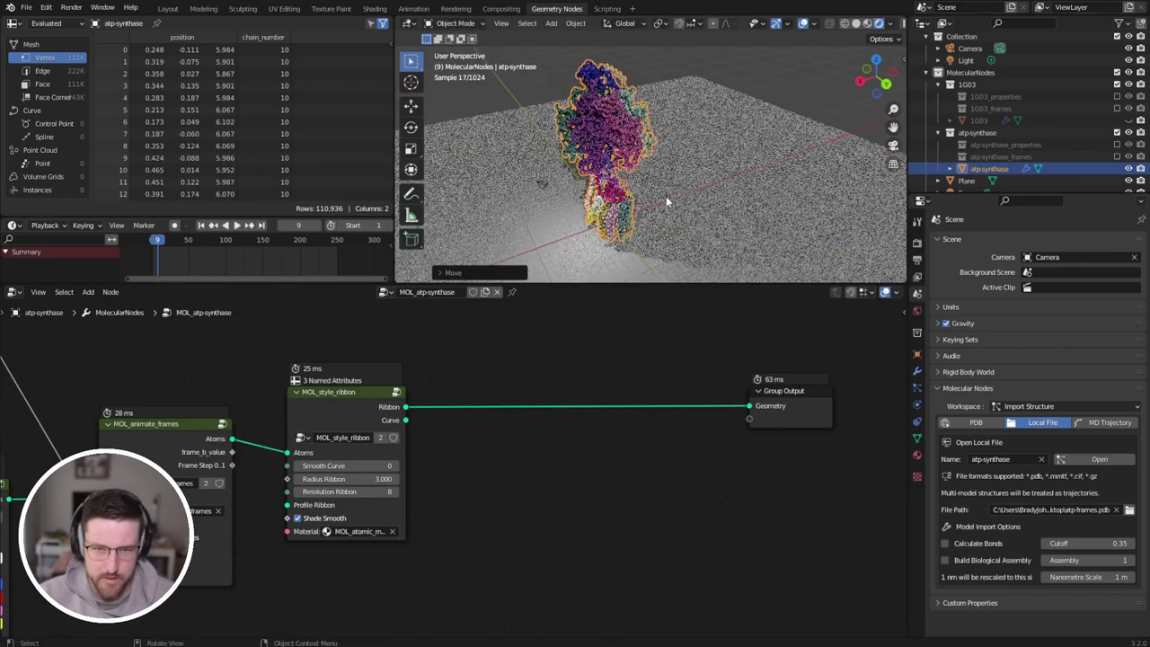
key(space)
key(space)
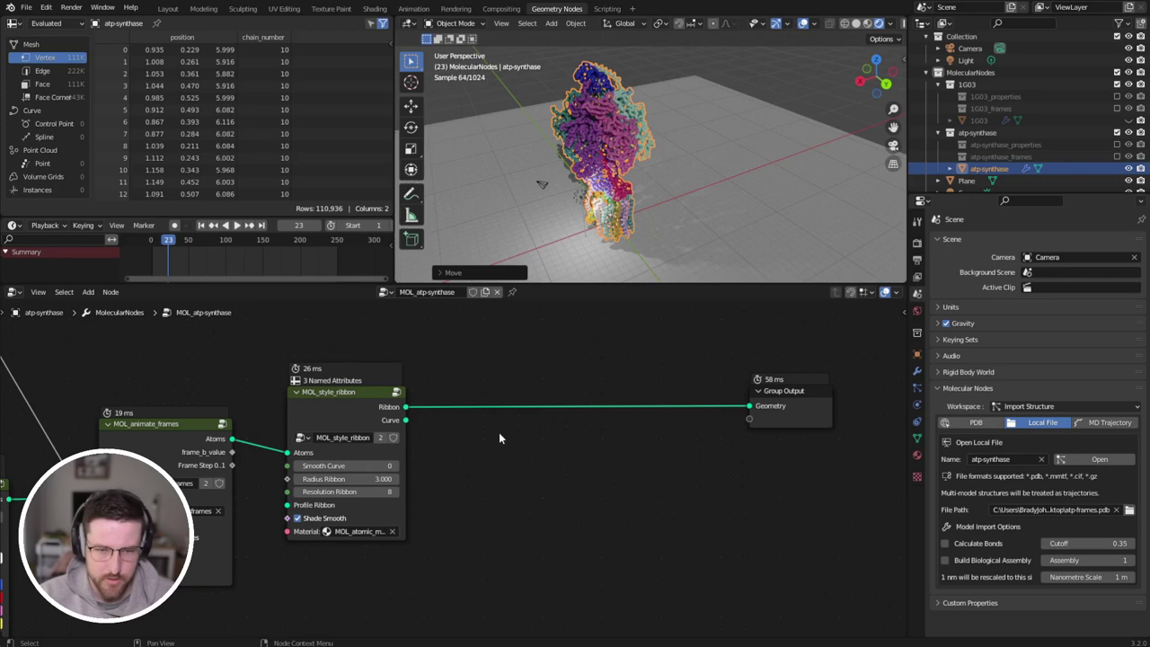
Step: Remove the MOL_style_ribbon node, keeping MOL_animate_frames linked directly to the Group Output
middle_drag(461, 389, 585, 385)
key(ctrl+x)
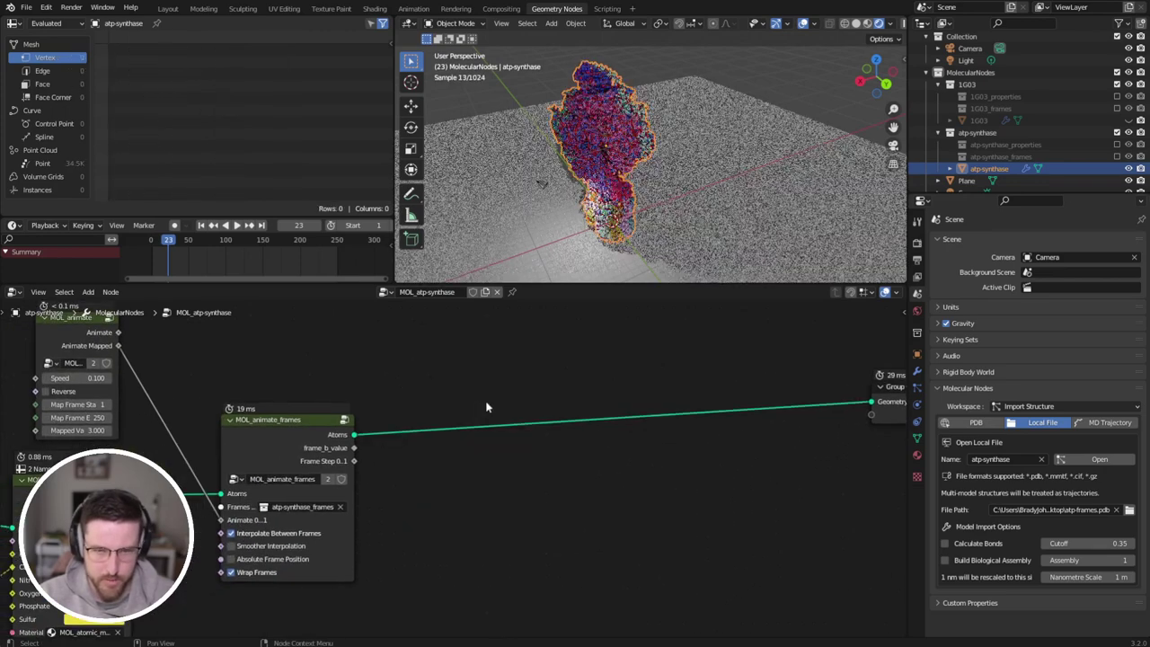
scroll(644, 163, up, 3)
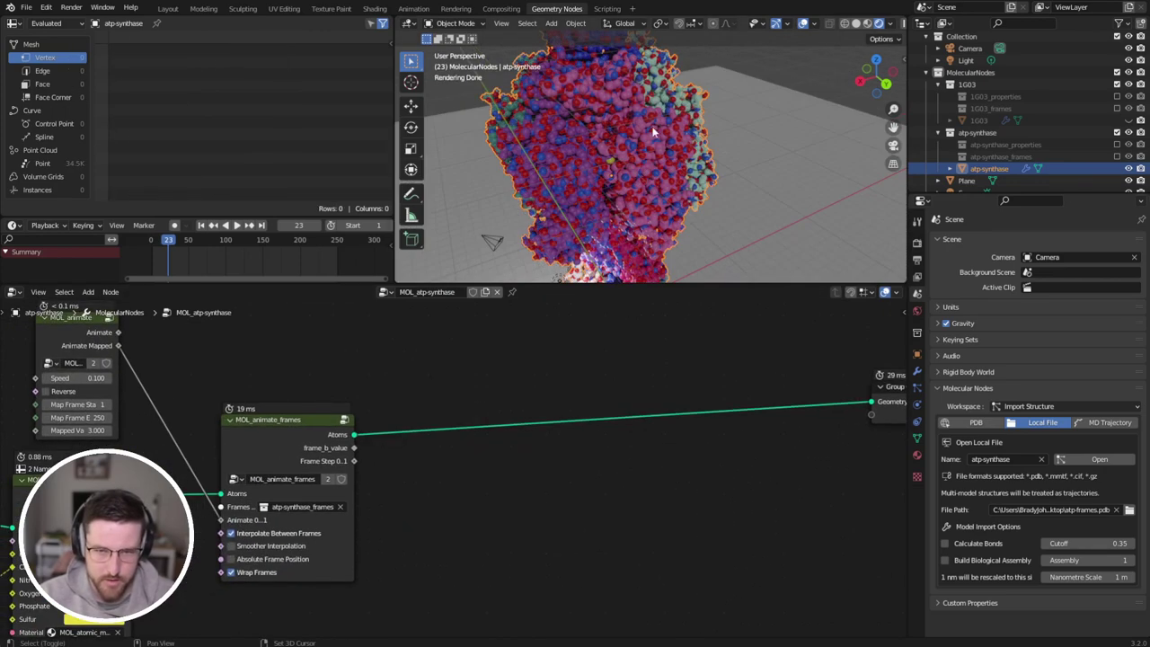
middle_drag(530, 379, 614, 332)
middle_drag(459, 381, 473, 387)
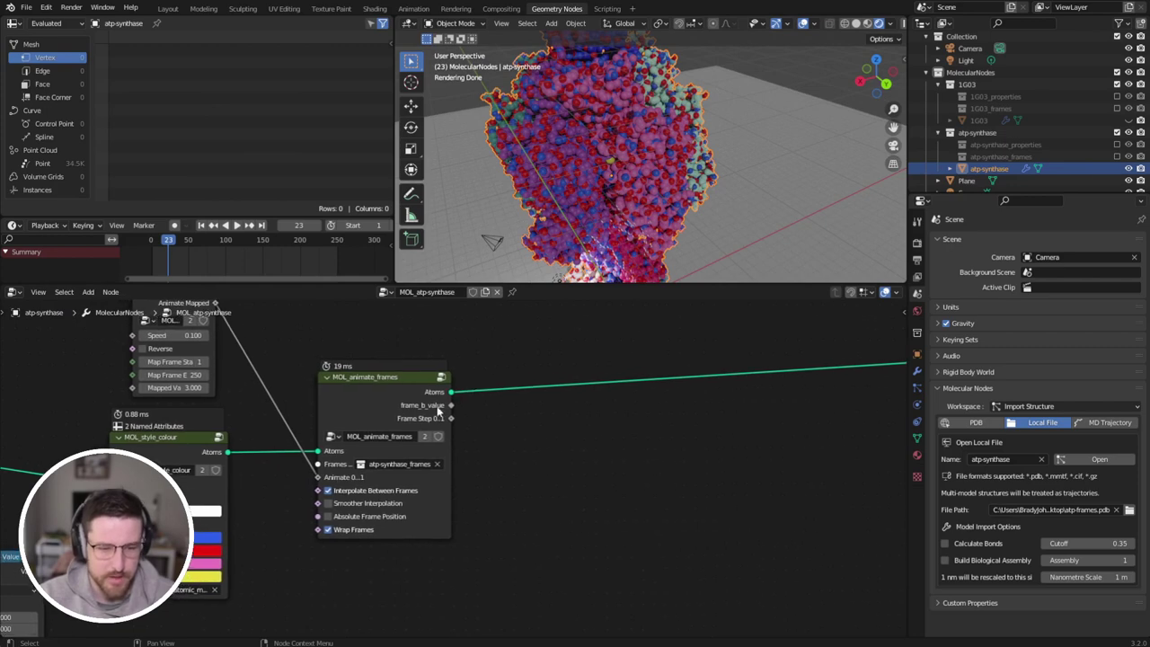
Step: Play back the atp-synthase frame animation with the whole structure in view, and stop it
middle_drag(614, 400, 491, 418)
scroll(726, 147, down, 1)
scroll(727, 151, down, 5)
key(space)
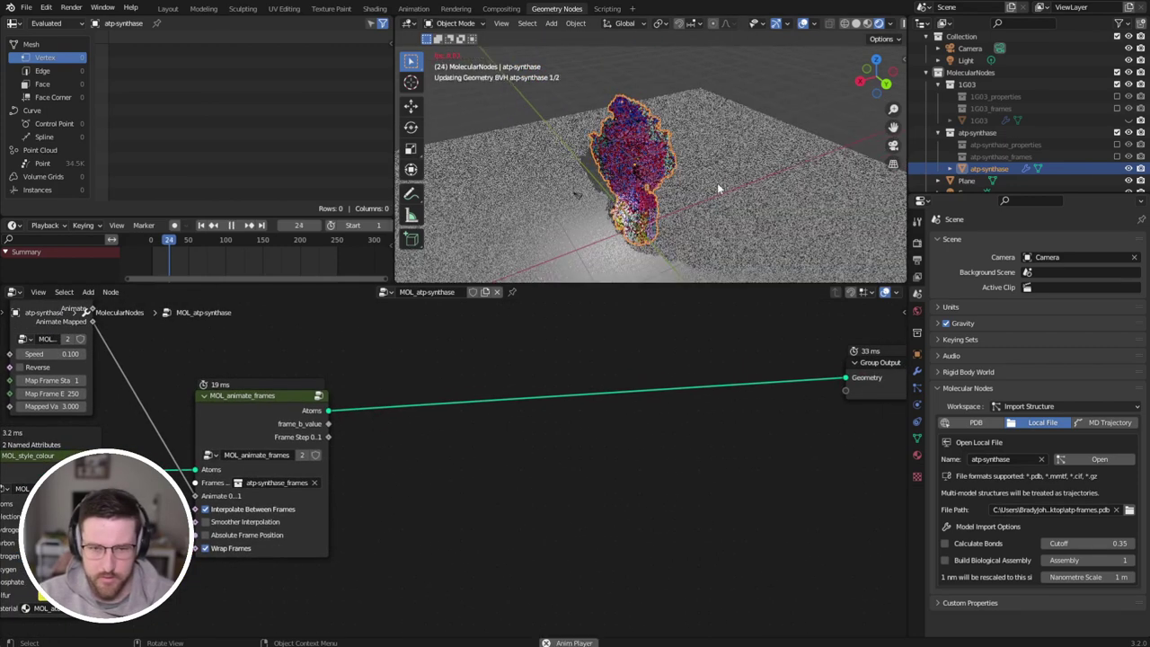
key(space)
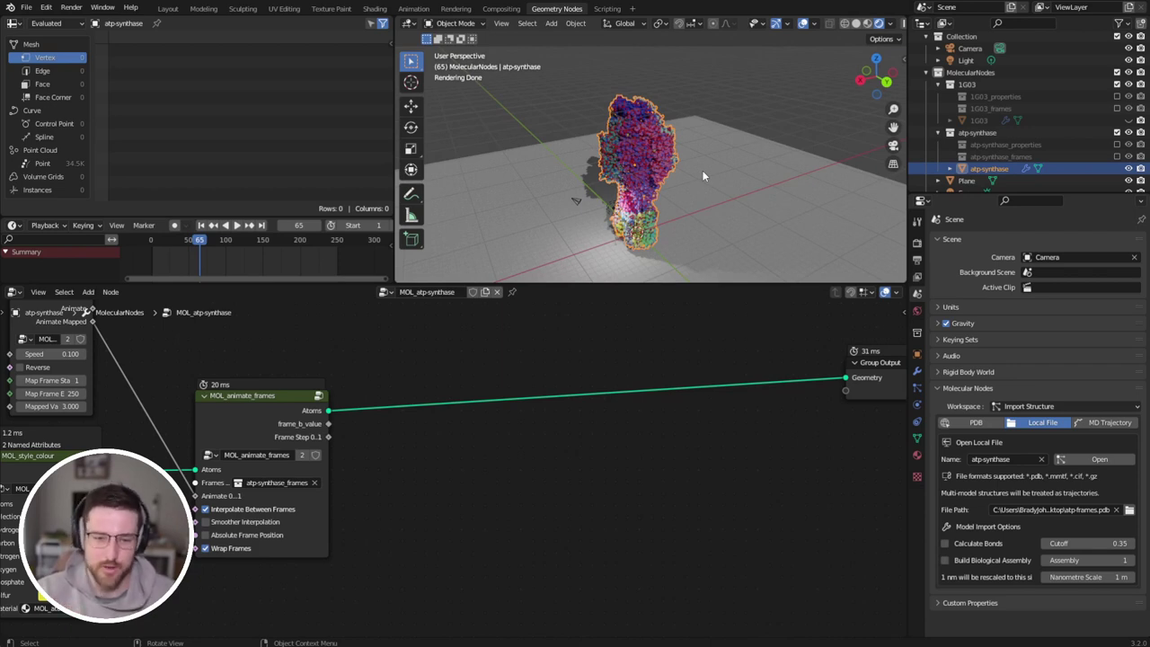
Step: Add a Set Position node between MOL_animate_frames and the Group Output
middle_drag(514, 403, 477, 437)
key(shift+a)
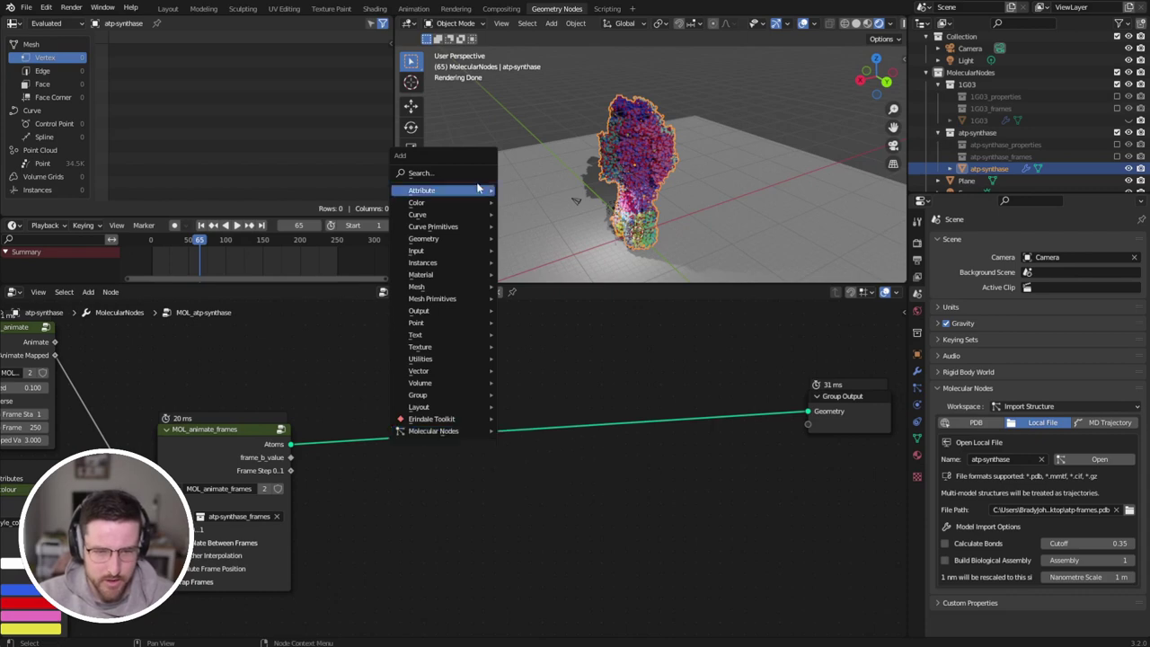
text(set)
click(487, 204)
click(537, 412)
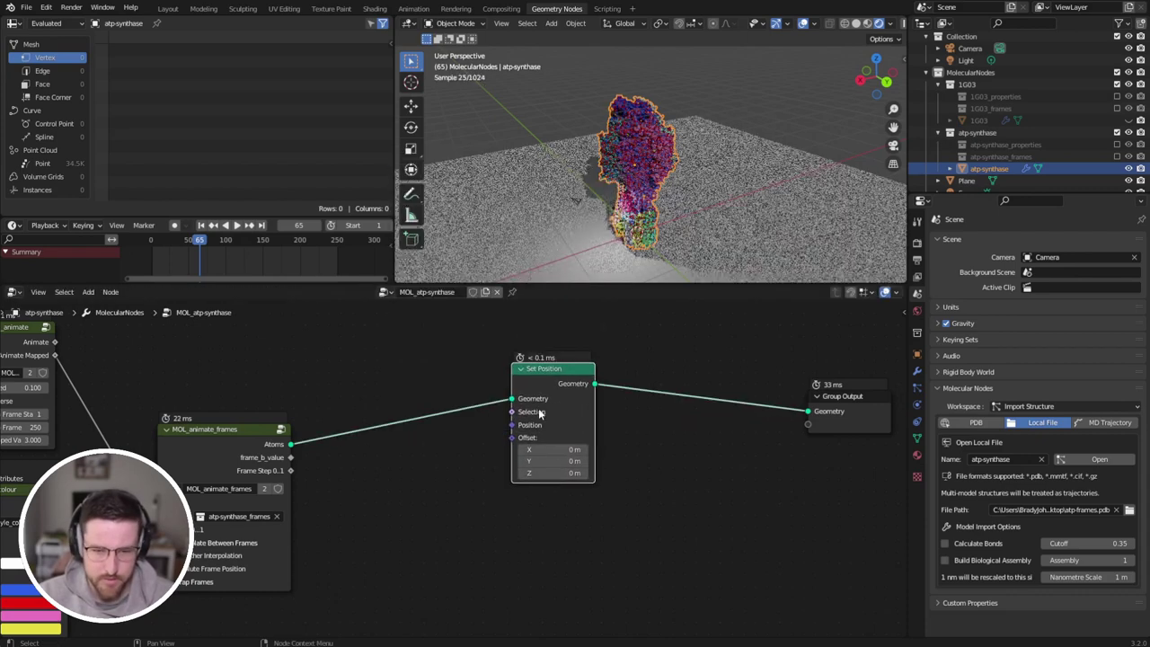
Step: Try shifting the structure with the Set Position offset, ending at X 0.6 m and Y -0.1 m
drag(560, 450, 580, 450)
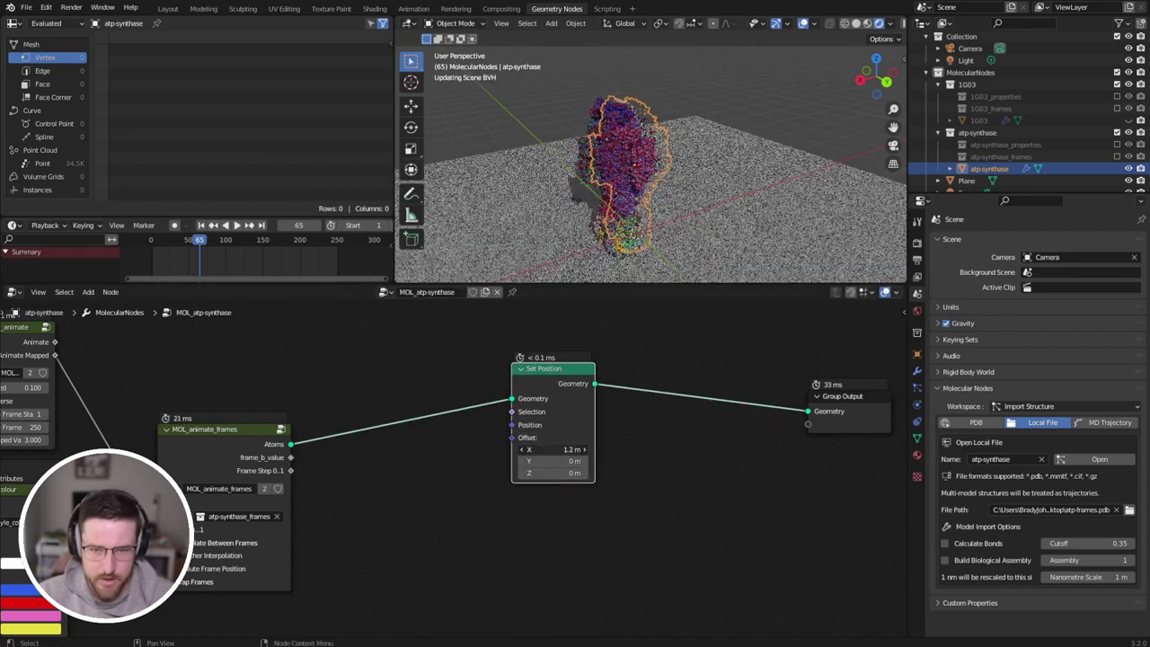
drag(572, 388, 599, 392)
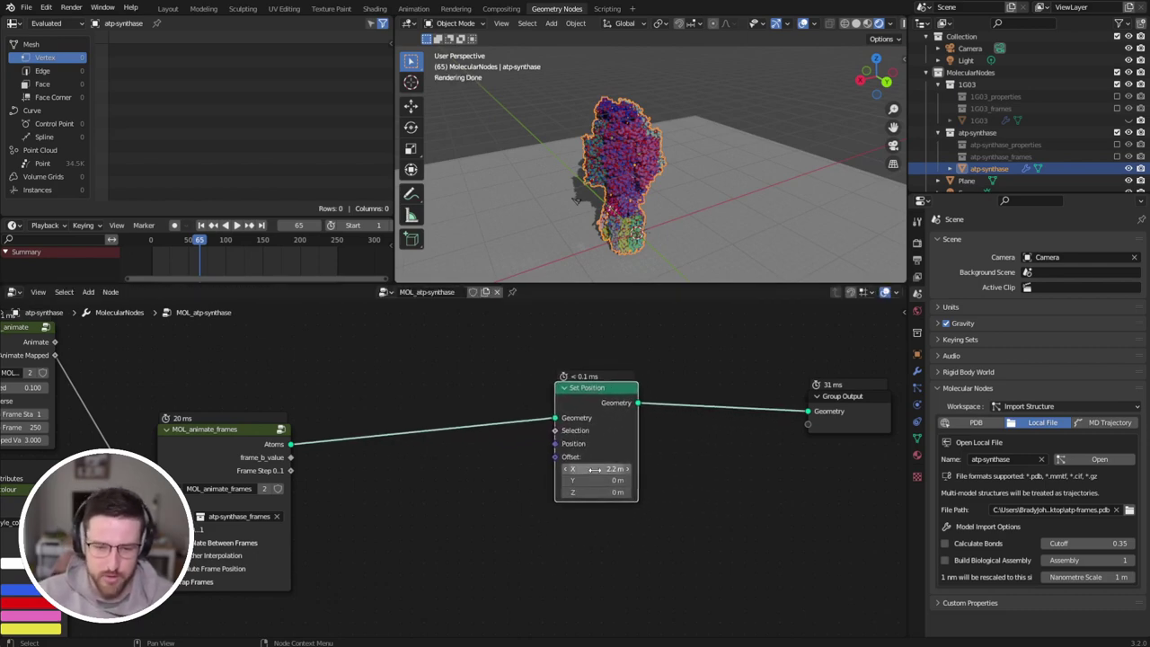
mouse_move(592, 469)
mouse_down()
mouse_move(566, 469)
mouse_move(604, 479)
mouse_move(594, 479)
mouse_move(607, 468)
mouse_up()
Step: Add a MOL_noise node beside MOL_animate_frames and link its 3D Noise output to the Set Position Offset
drag(613, 404, 682, 414)
key(shift+a)
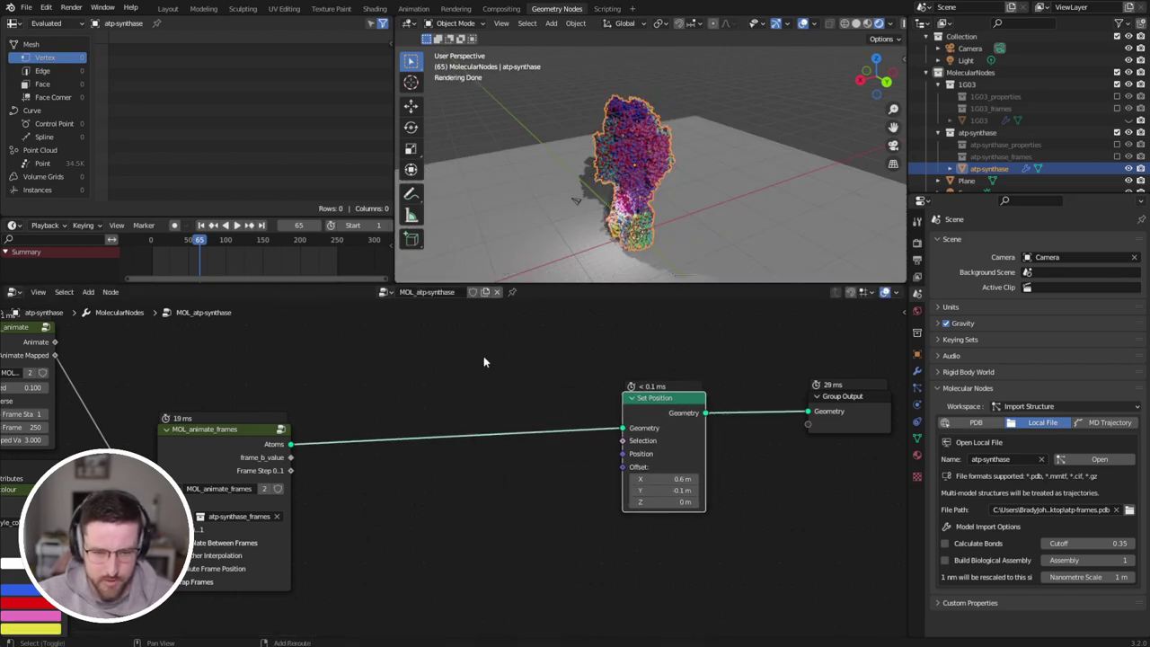
mouse_move(550, 604)
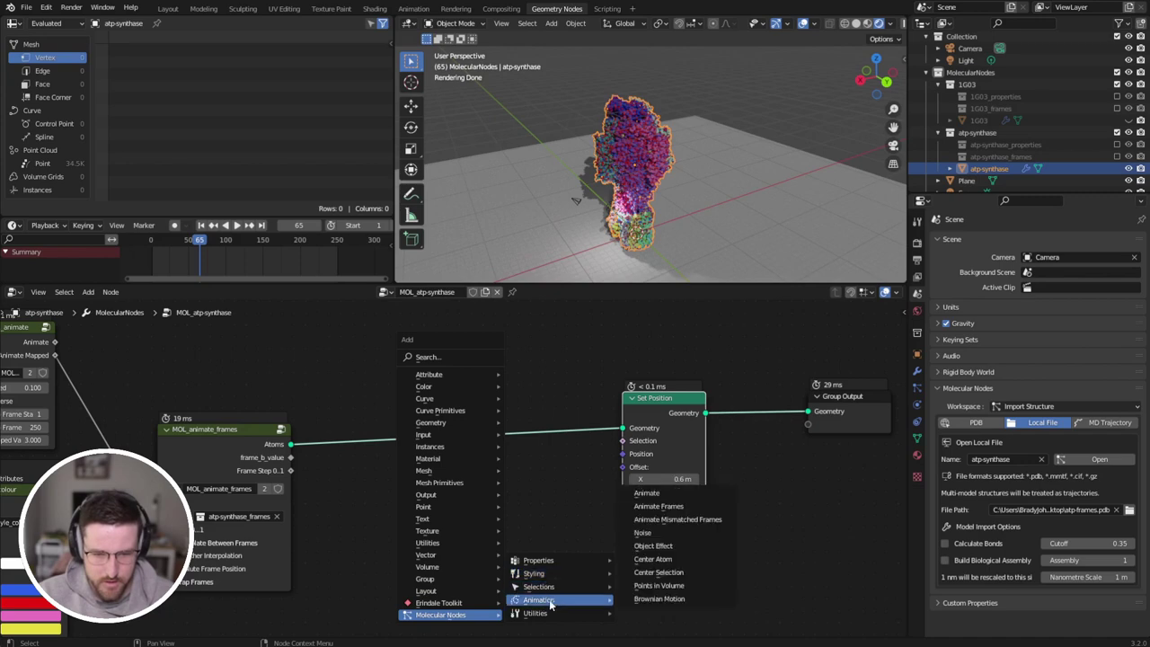
click(643, 531)
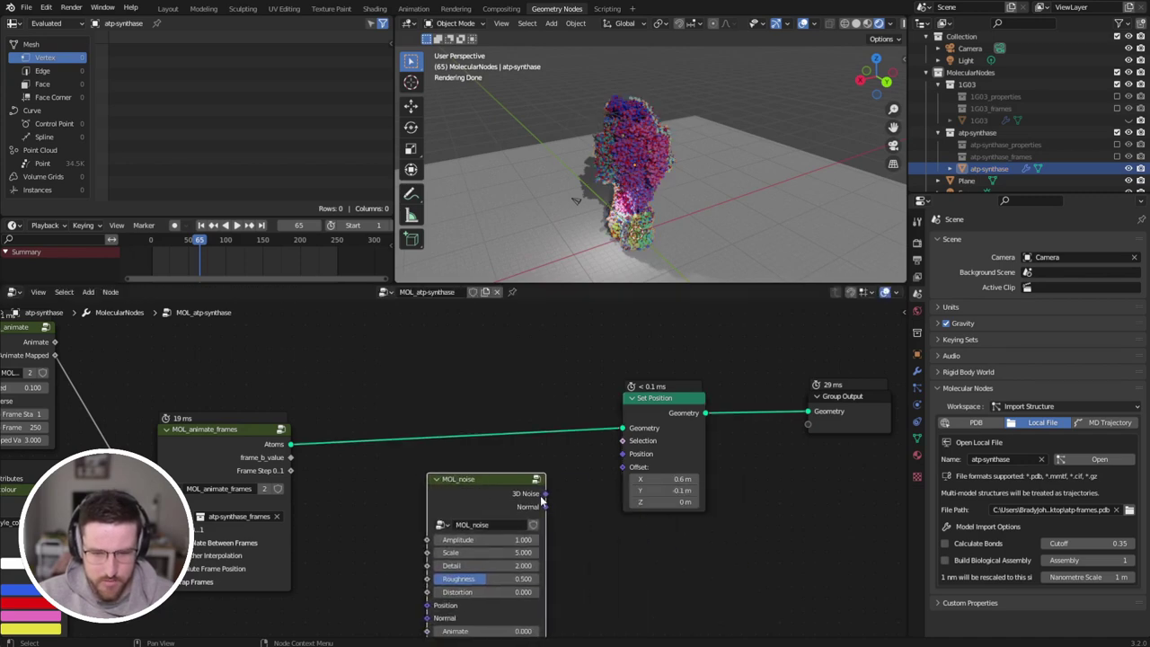
drag(621, 472, 622, 468)
drag(496, 481, 419, 483)
middle_drag(491, 519, 521, 471)
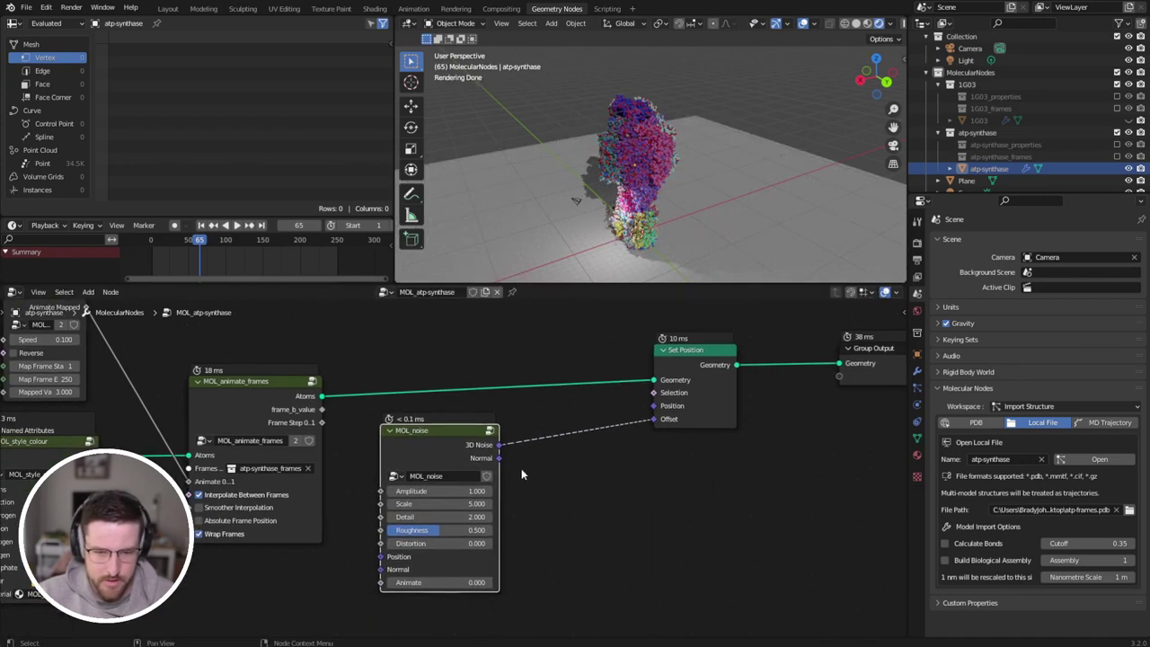
Step: Raise the MOL_noise Amplitude to 38.4, briefly play the animation, and increase it further to 48.1
drag(442, 491, 547, 491)
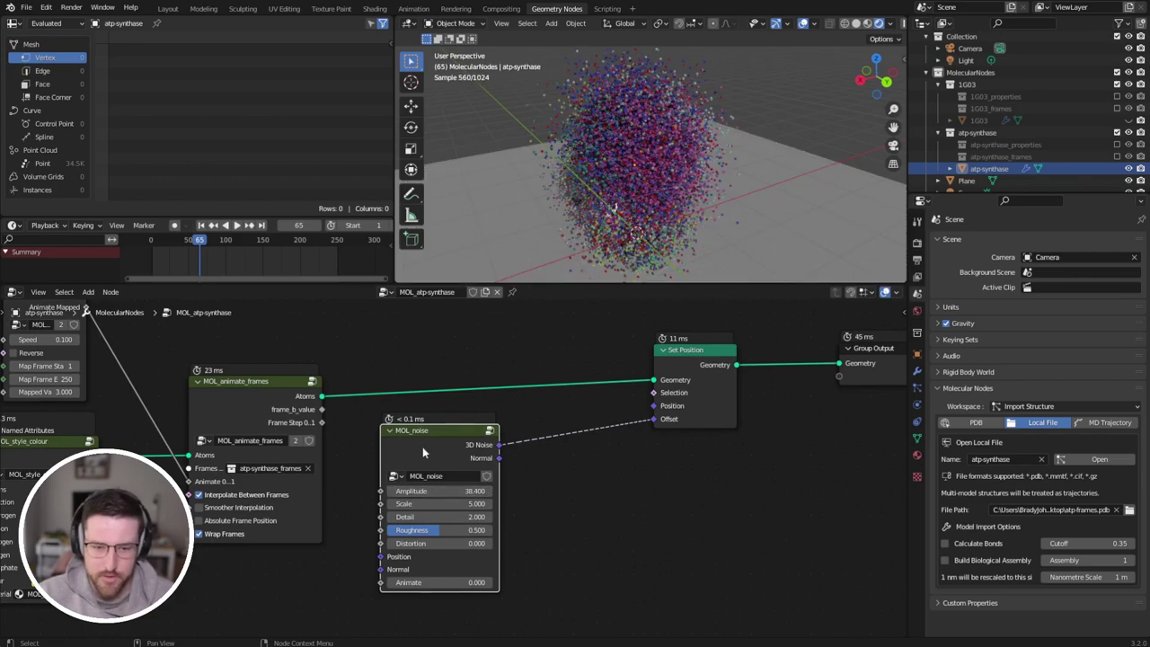
drag(422, 446, 441, 468)
key(space)
key(space)
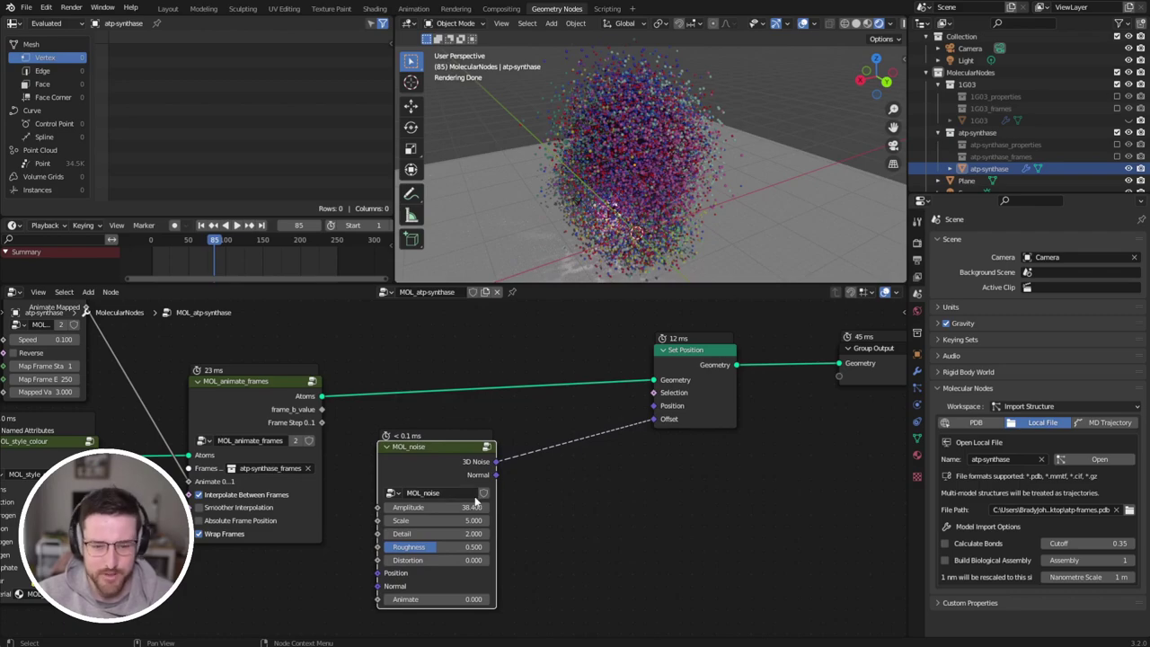
drag(422, 507, 500, 507)
Step: Insert a Vector Math node set to Scale between the MOL_noise output and the Set Position Offset
drag(476, 468, 426, 480)
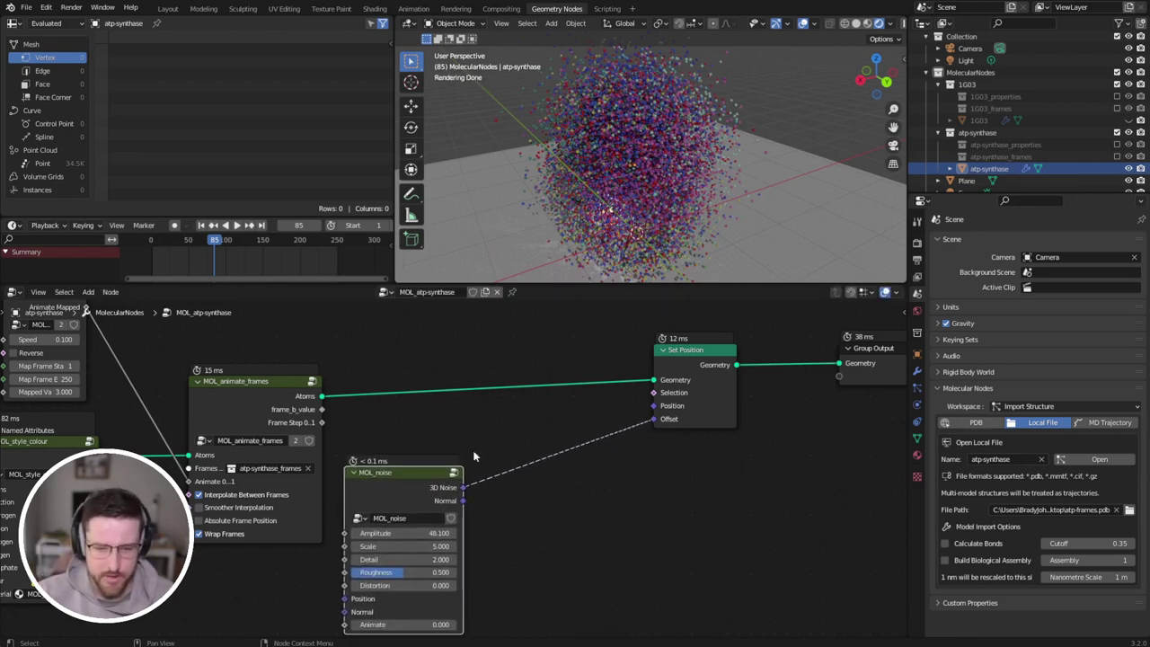
key(shift+a)
mouse_move(517, 434)
click(460, 172)
text(vec)
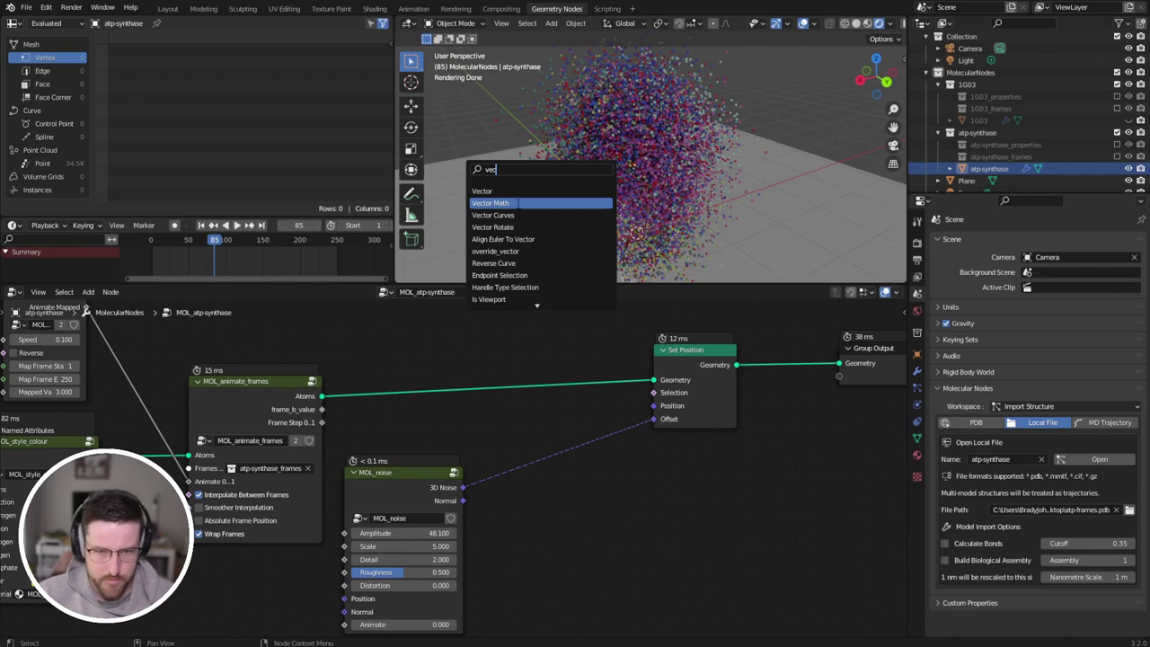
click(518, 203)
click(564, 456)
click(563, 460)
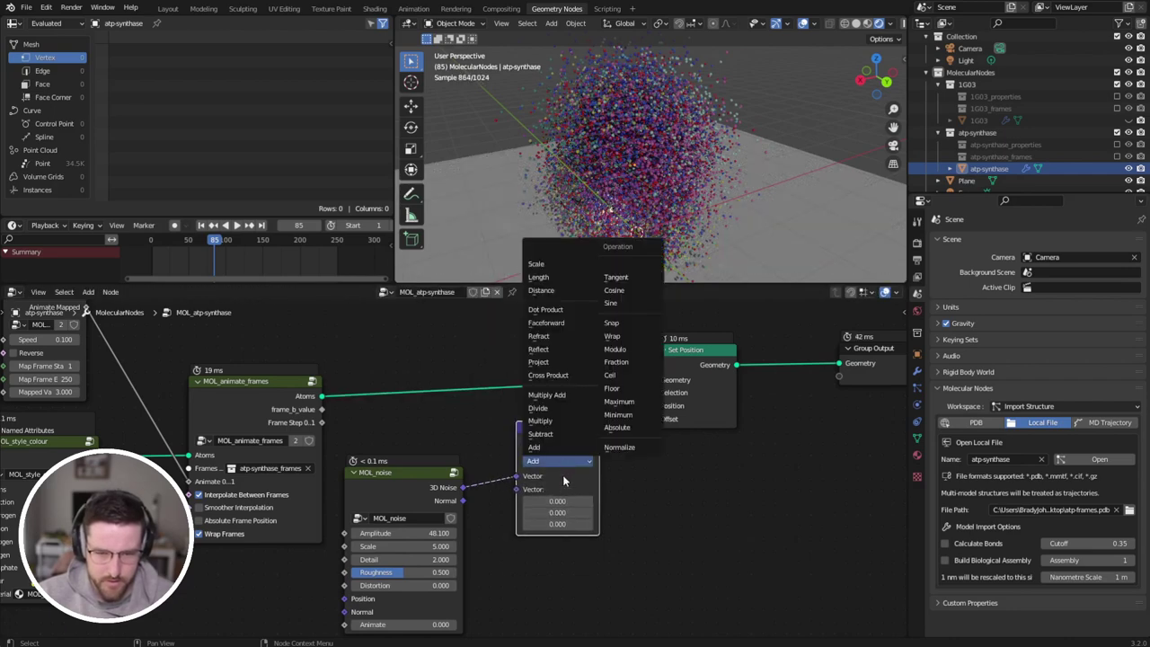
click(541, 264)
drag(557, 441, 580, 441)
Step: Try a lower factor on the Scale node and reset it to 1
drag(590, 488, 548, 488)
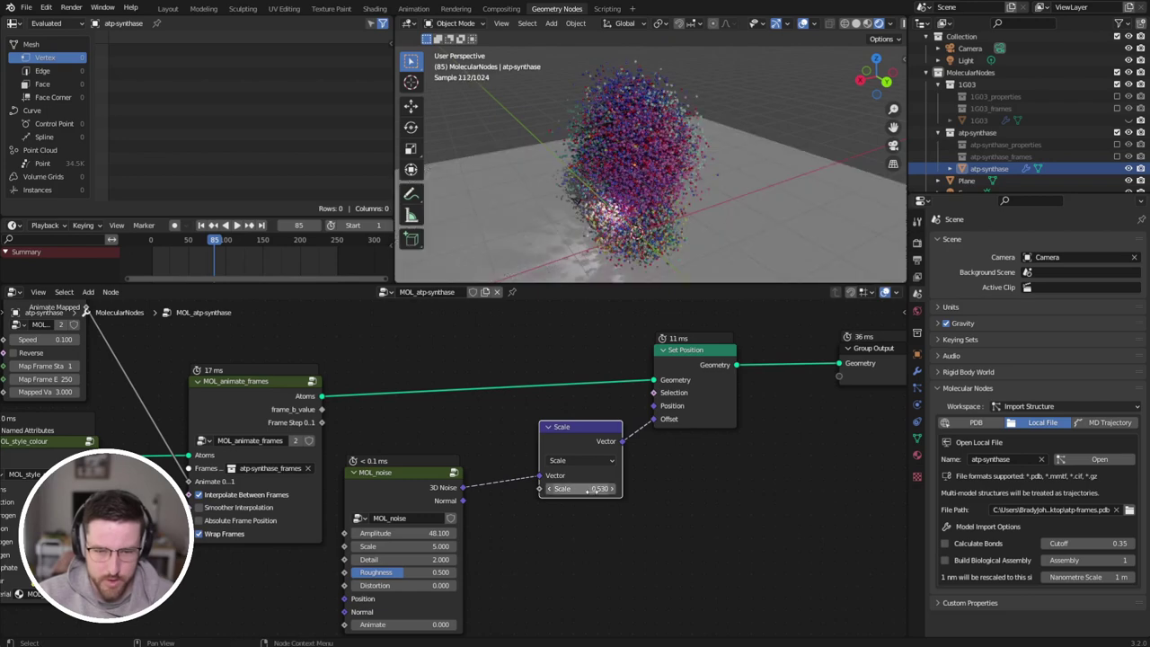
text(1)
key(Return)
Step: Add a MOL_object_effect node above MOL_animate_frames and a sphere empty to the scene
key(shift+a)
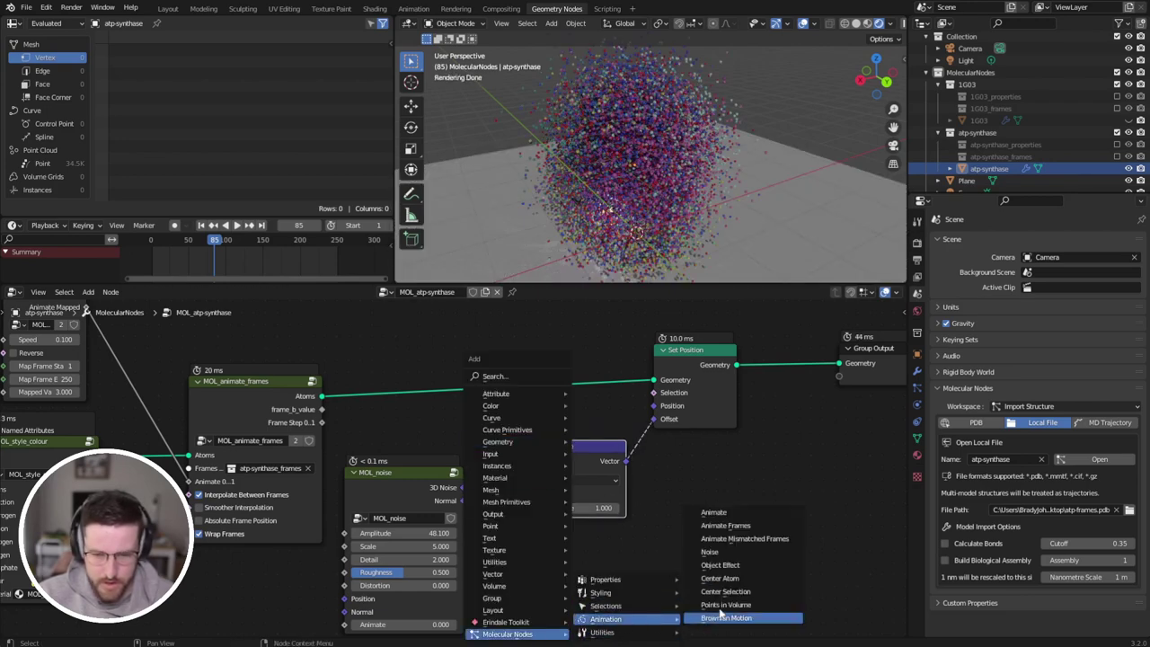
click(738, 565)
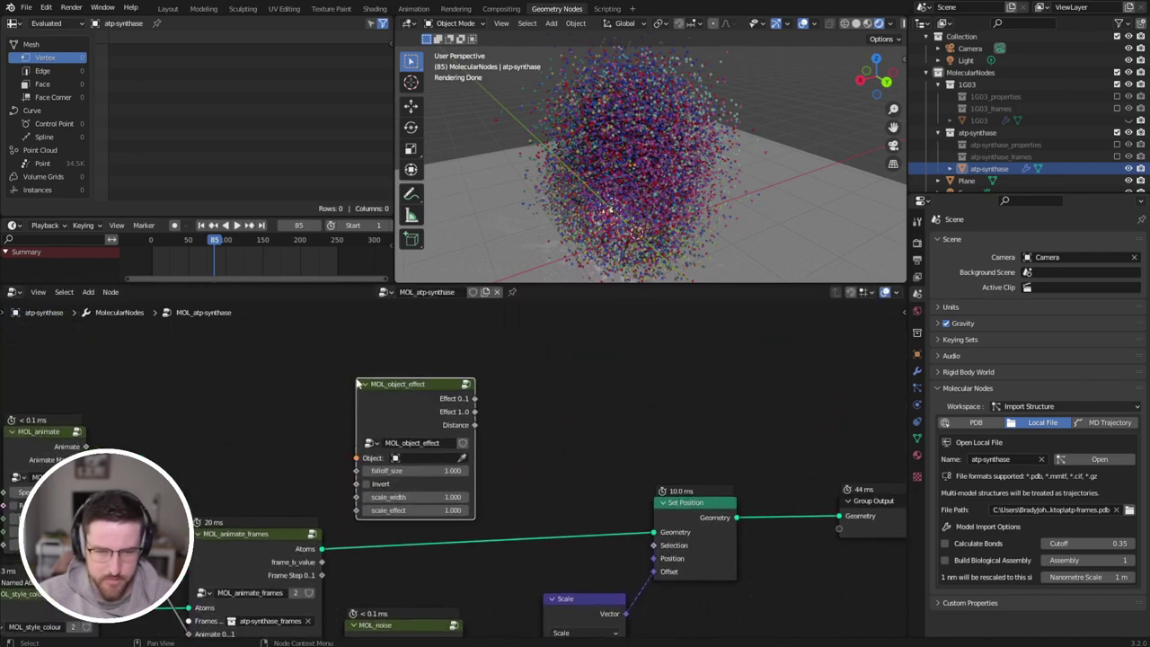
key(shift+a)
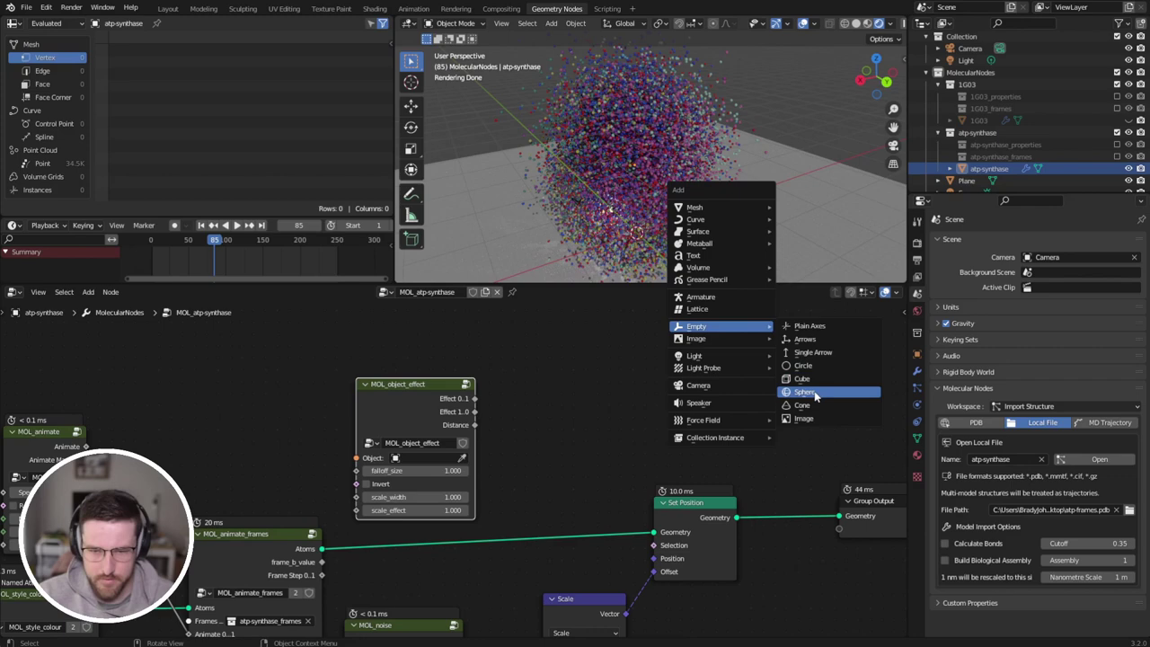
click(812, 392)
Step: With the atp-synthase node tree pinned, set MOL_object_effect's Object to Empty and link its effect output to the Scale factor
click(661, 188)
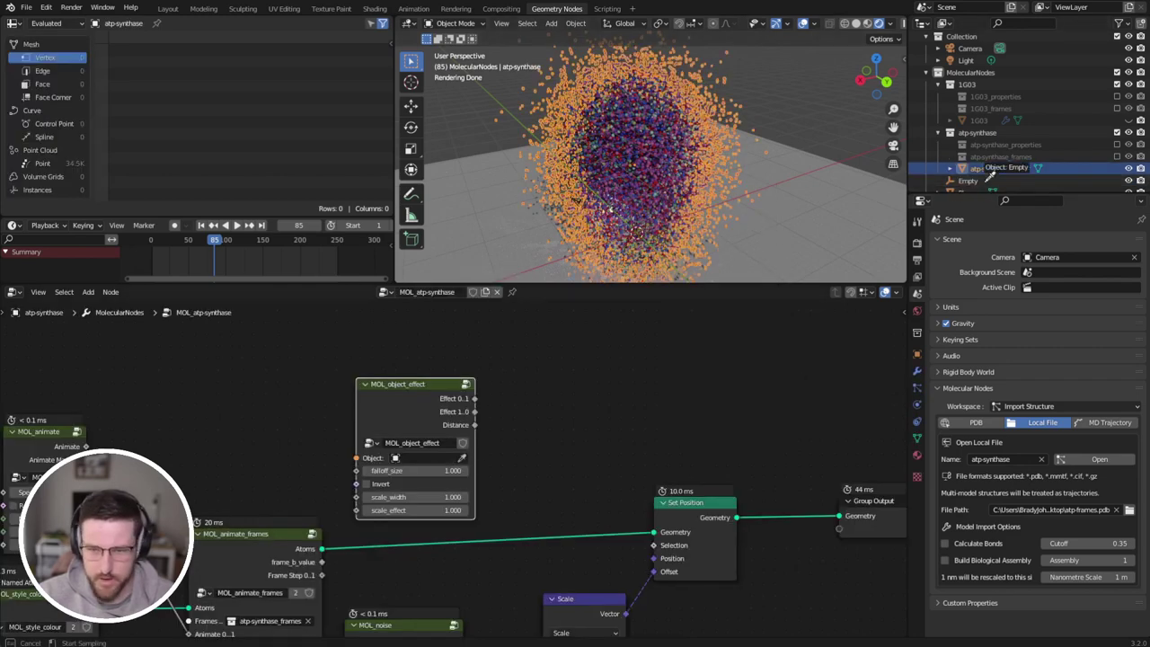
middle_drag(506, 389, 584, 365)
click(511, 293)
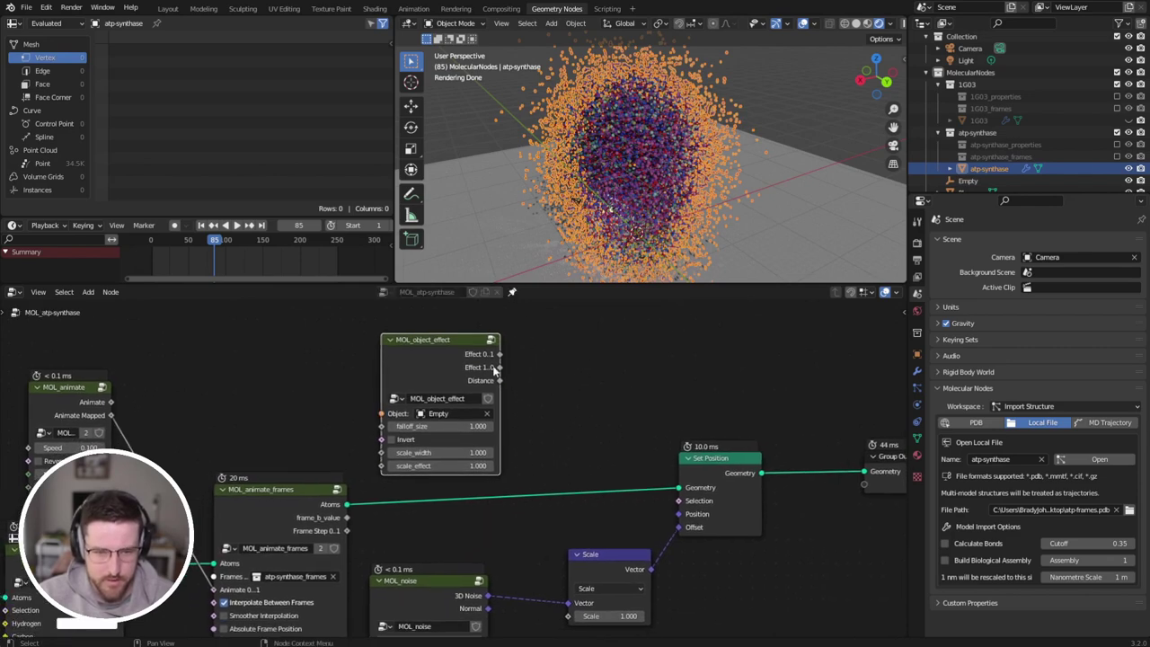
drag(500, 379, 569, 588)
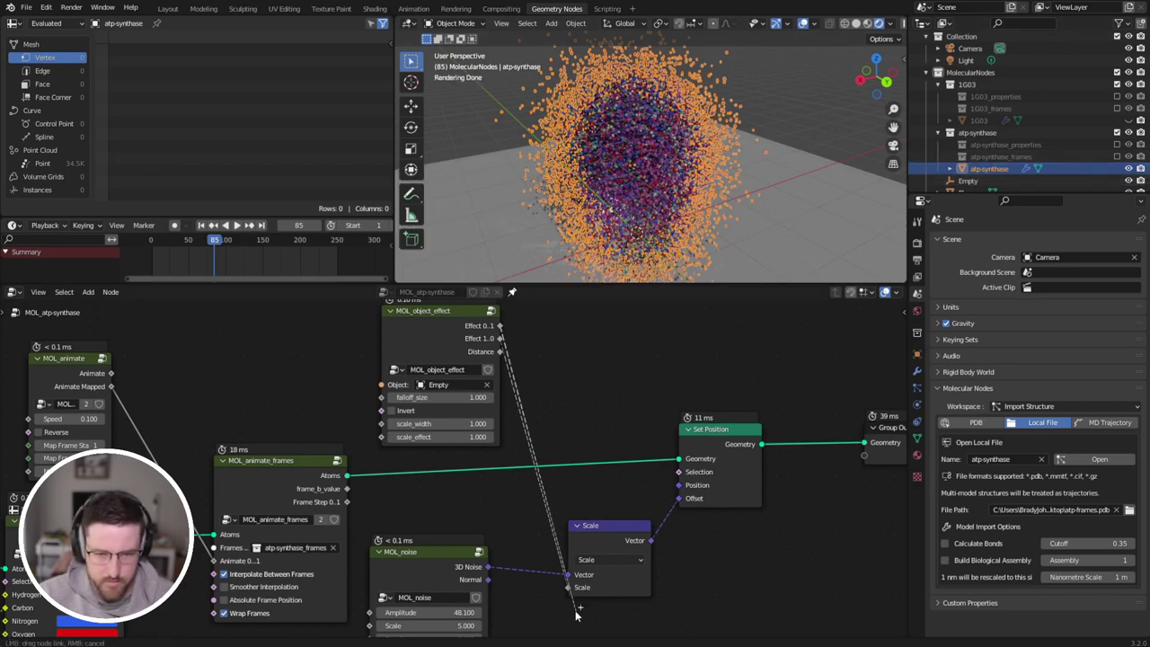
drag(577, 615, 564, 588)
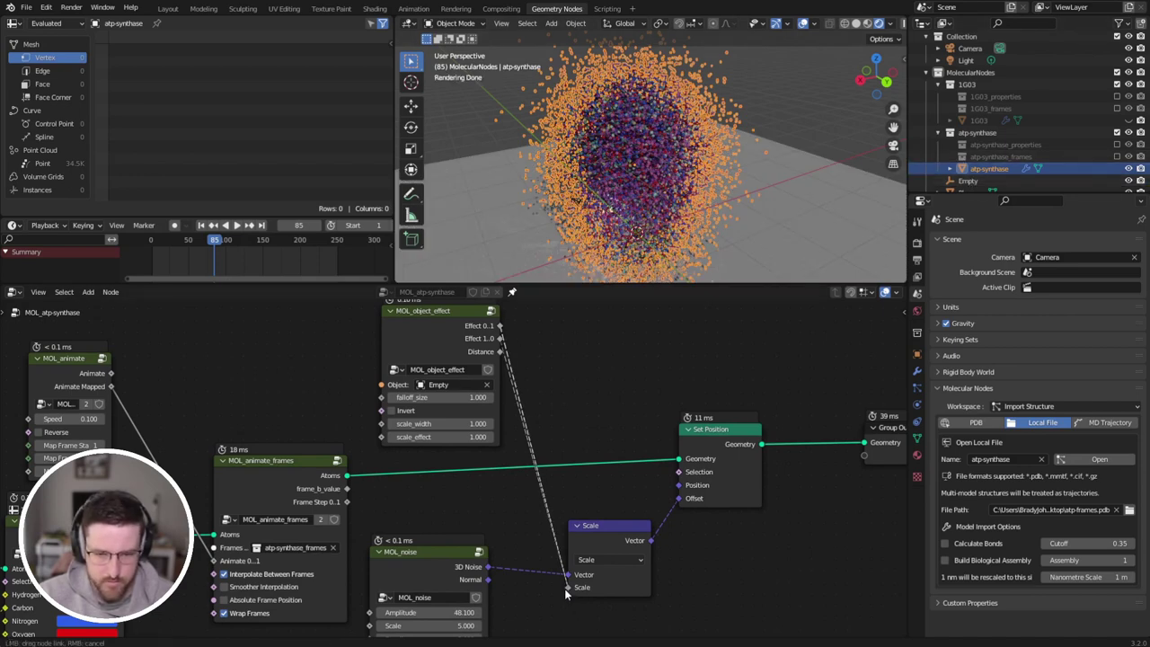
Step: Scale up the sphere empty and raise it along Z to the upper part of atp-synthase
click(985, 182)
key(s)
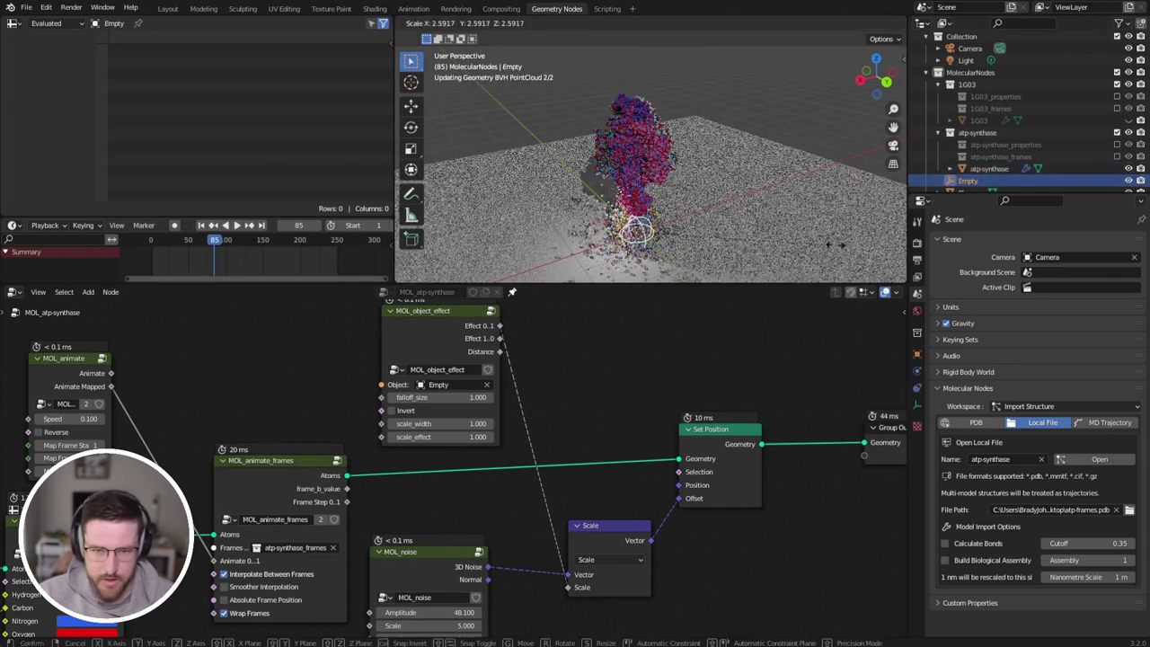
click(592, 232)
key(z)
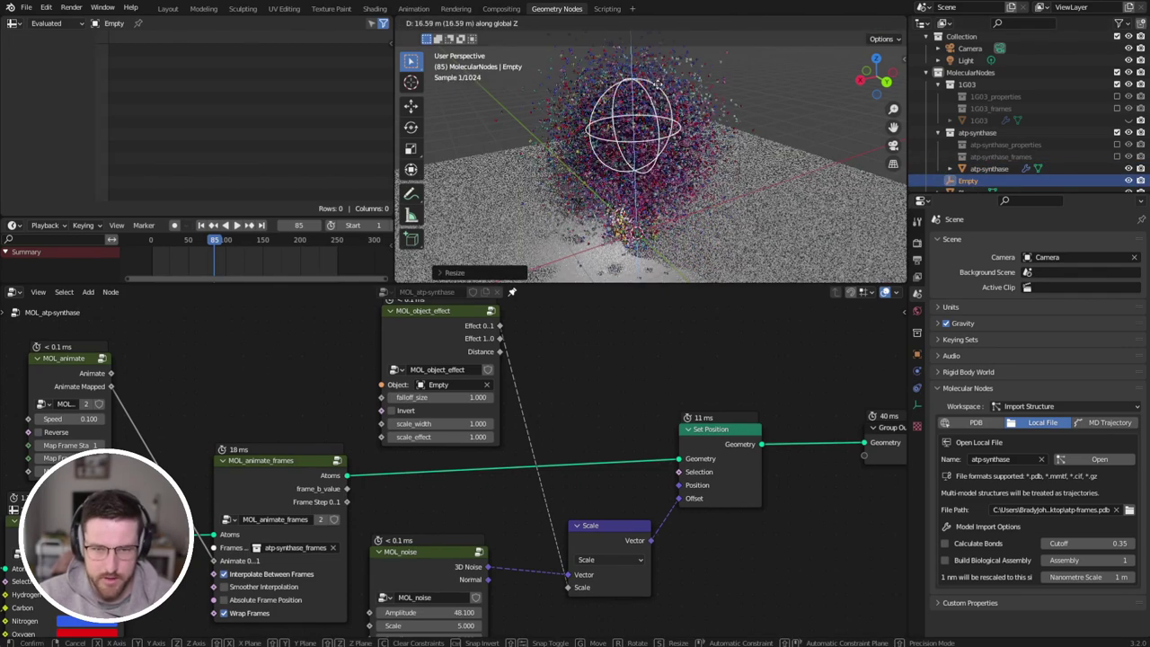
click(658, 272)
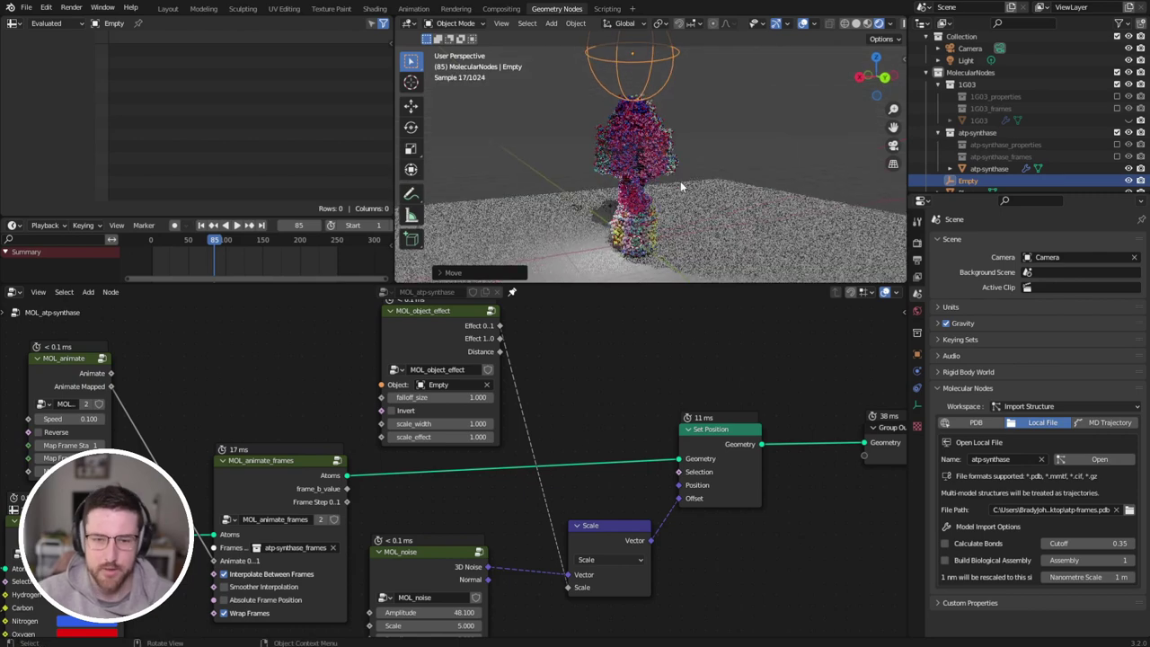
key(g)
key(z)
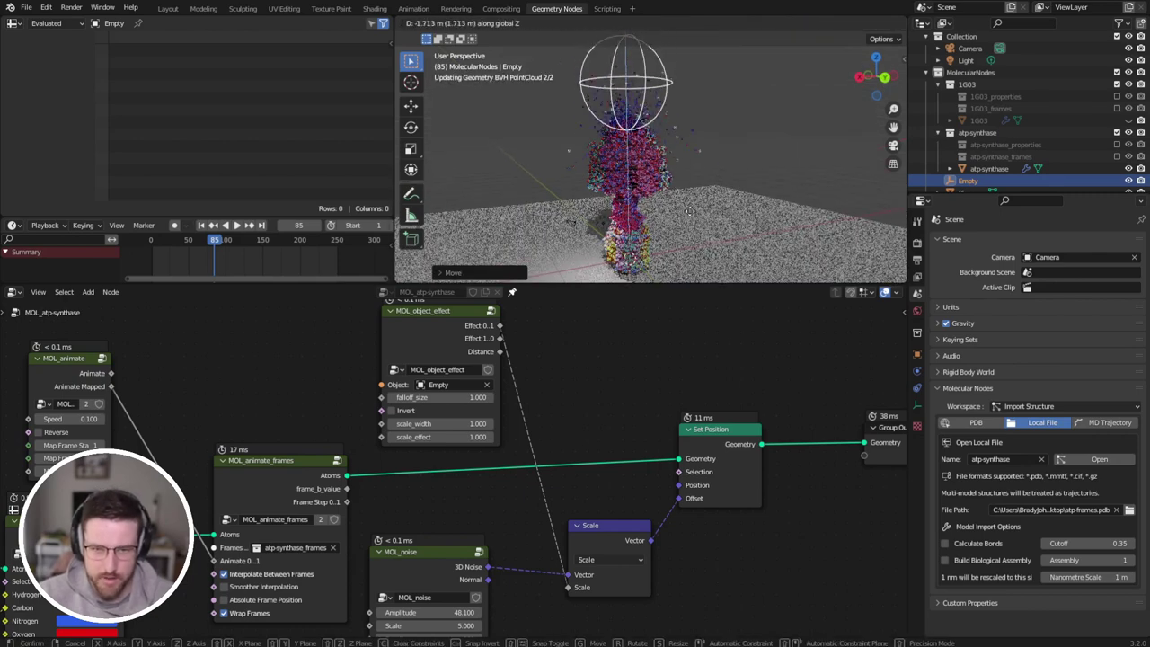
click(695, 236)
Step: Start the animation and move the empty up and down along Z over the structure's head
key(space)
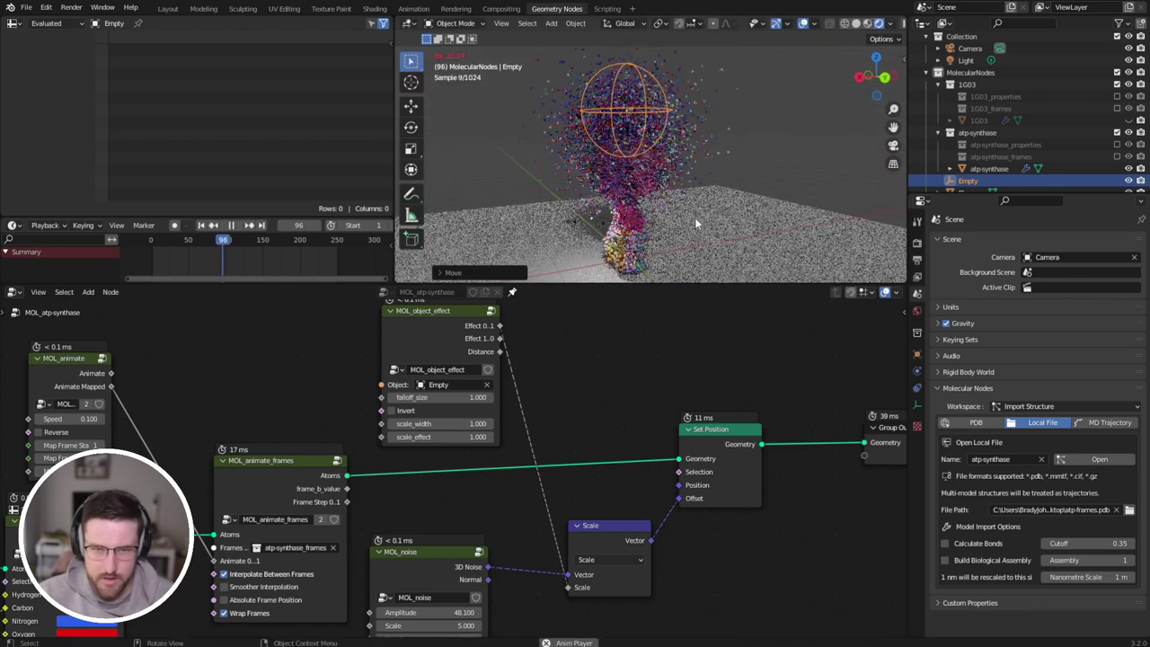
key(g)
key(z)
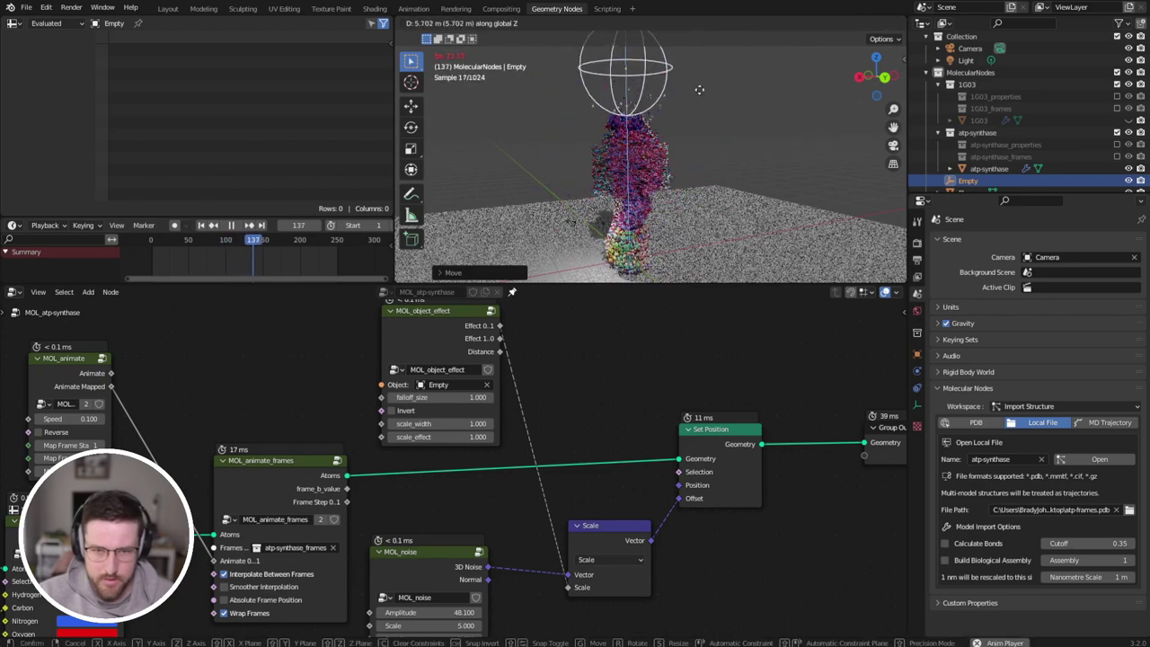
click(706, 142)
Step: Enlarge the empty further and sweep it along Z through the structure, leaving it clear of the atoms
key(s)
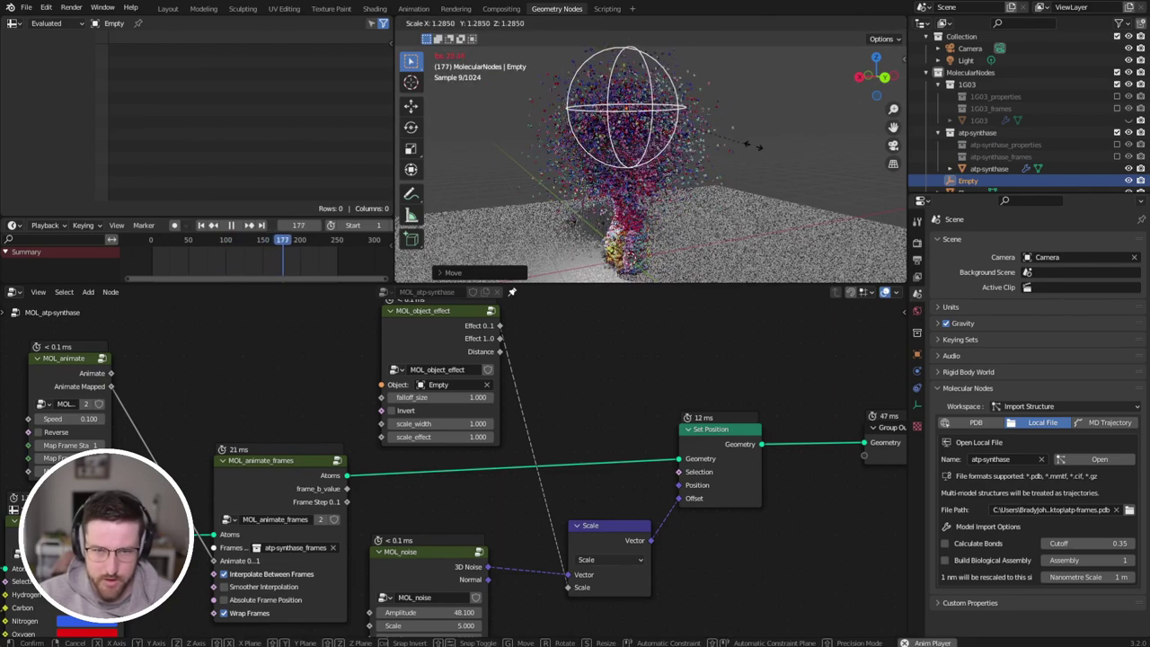
click(812, 159)
key(g)
key(z)
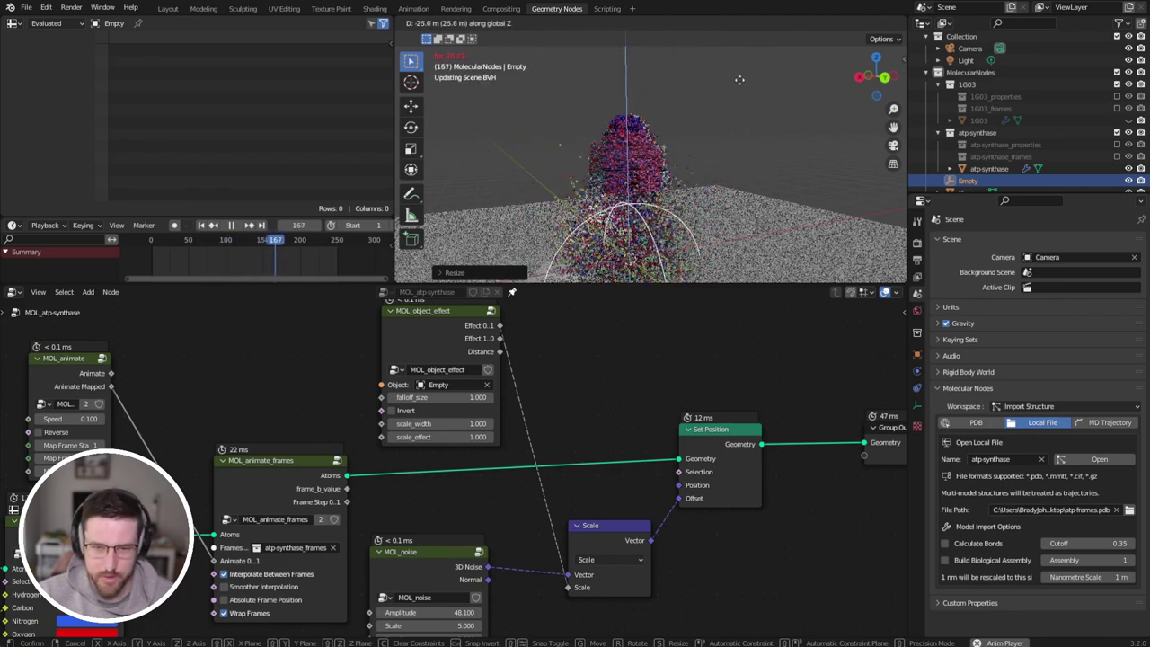
click(705, 58)
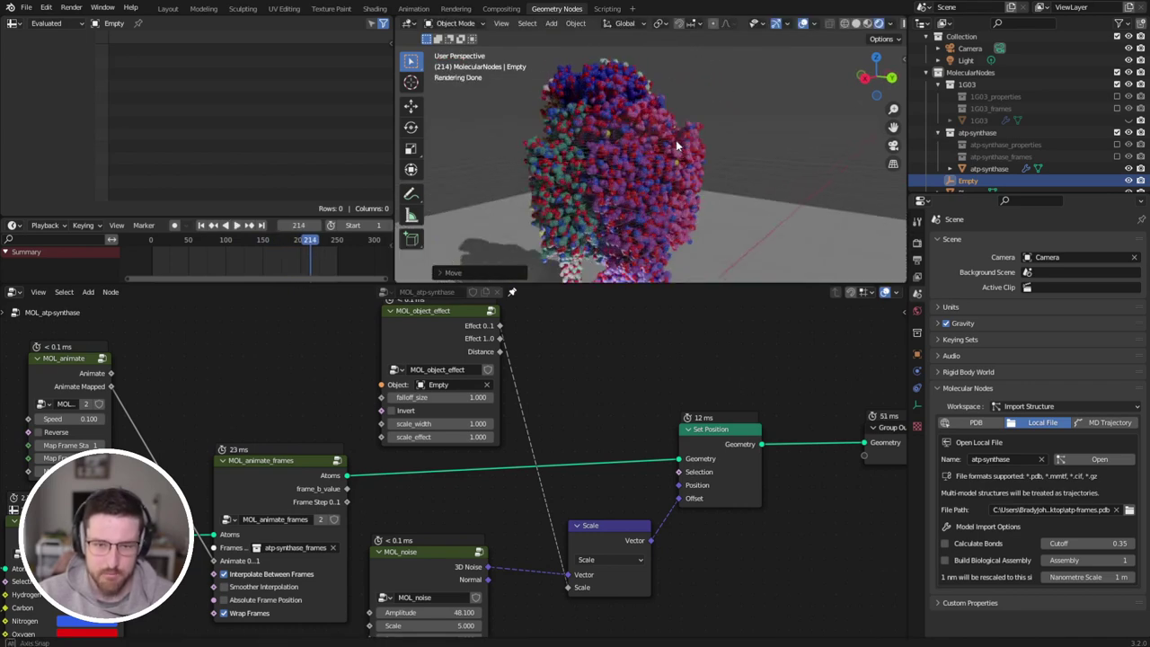
Step: Examine the point attributes of atp-synthase in the spreadsheet, from chain number to the backbone and alpha carbon columns
click(654, 153)
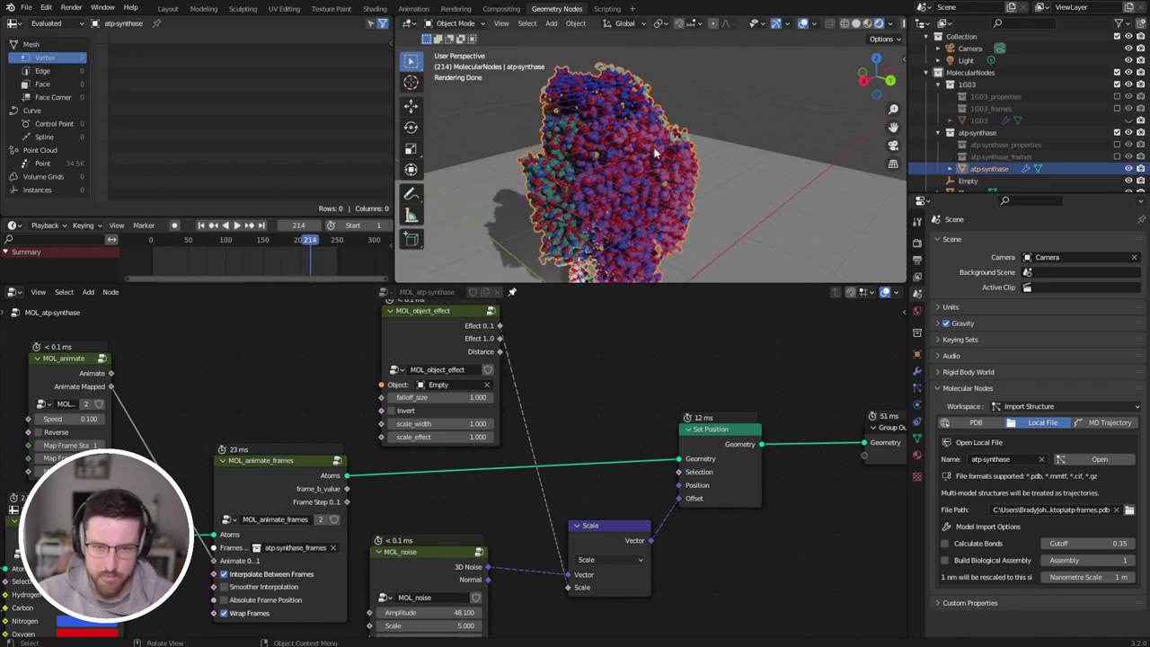
click(42, 163)
ctrl+scroll(178, 122, right, 10)
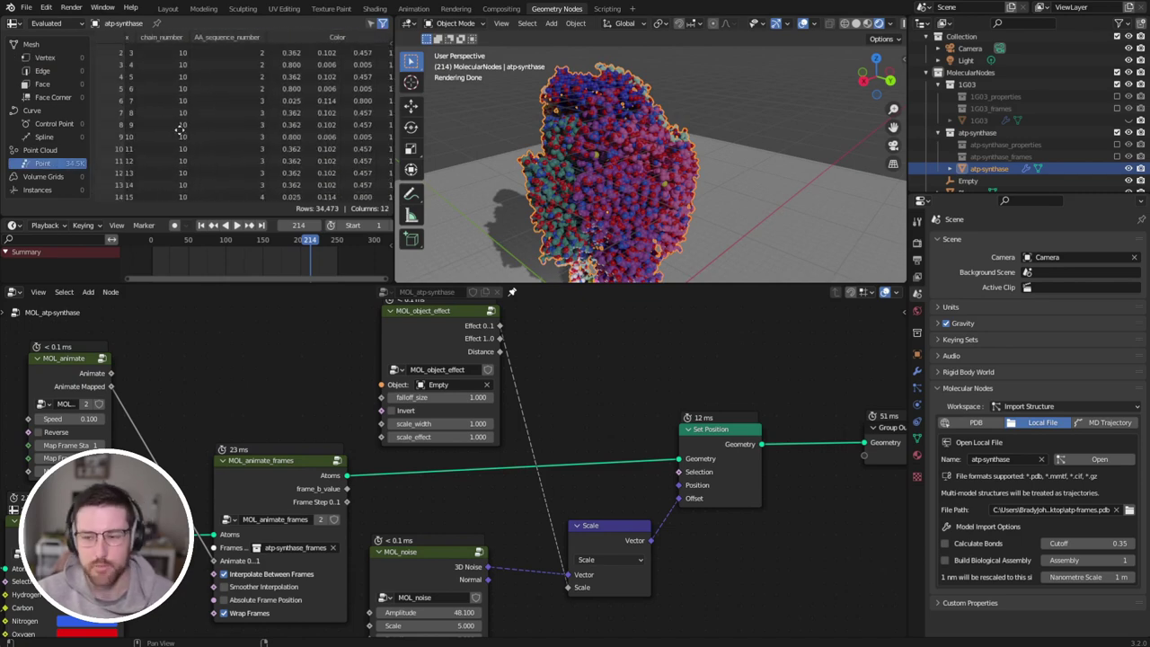
ctrl+scroll(180, 130, right, 6)
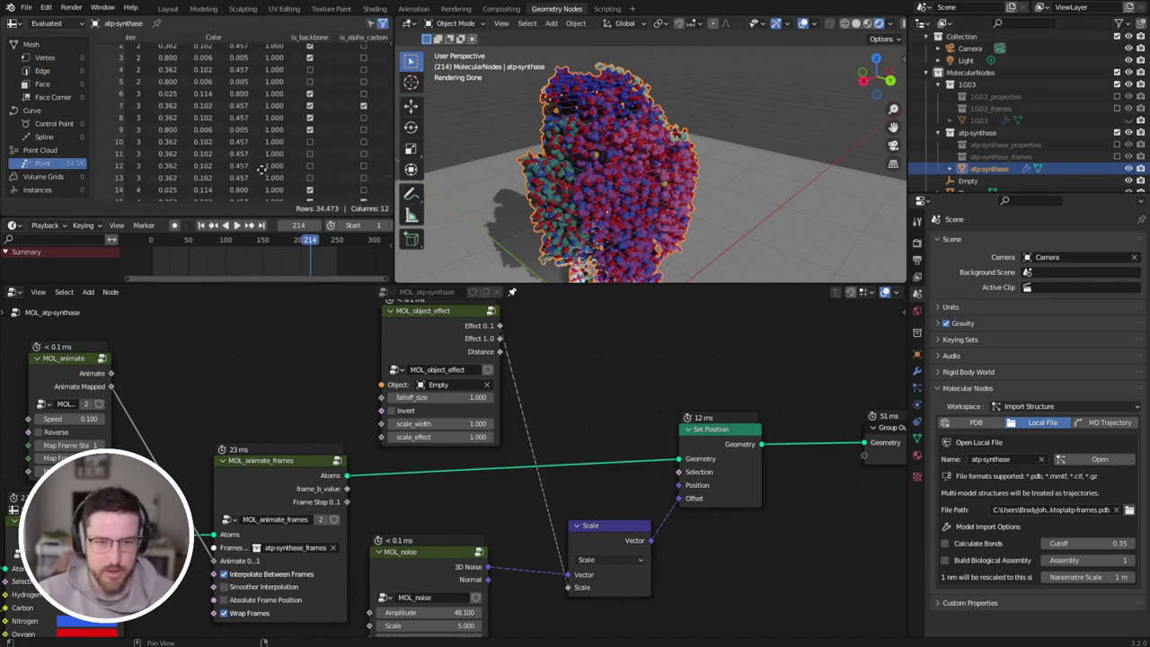
Step: Move the sphere empty down along Z so it overlaps the upper part of atp-synthase and scatters the atoms there
ctrl+scroll(174, 179, left, 10)
scroll(724, 62, down, 5)
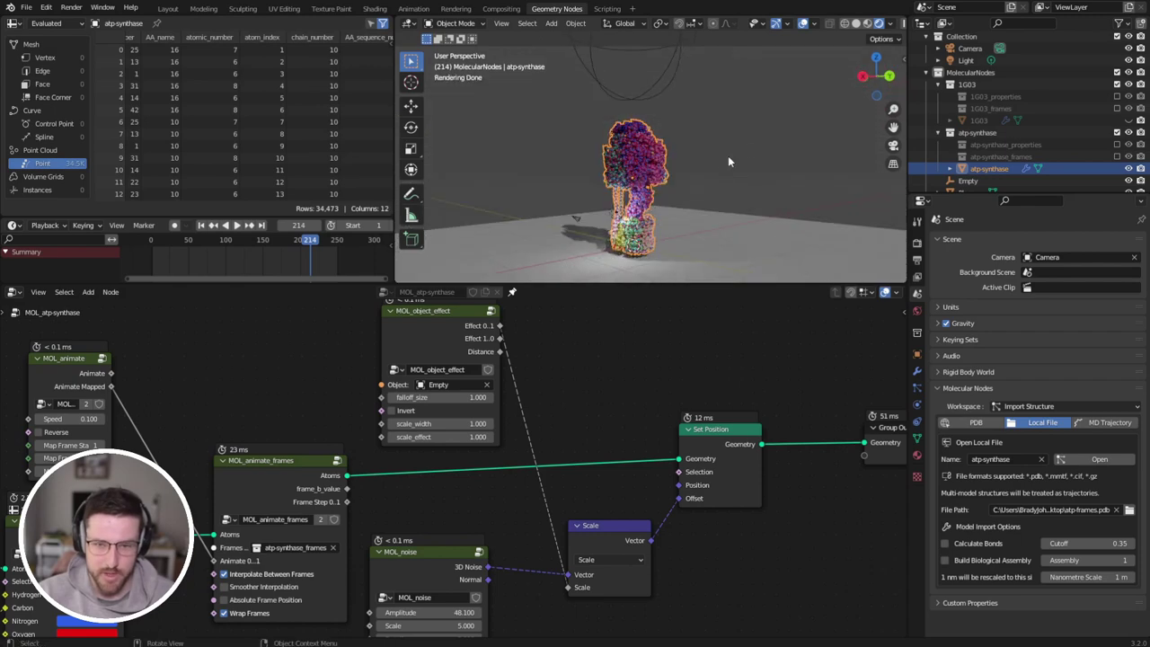
key(g)
key(z)
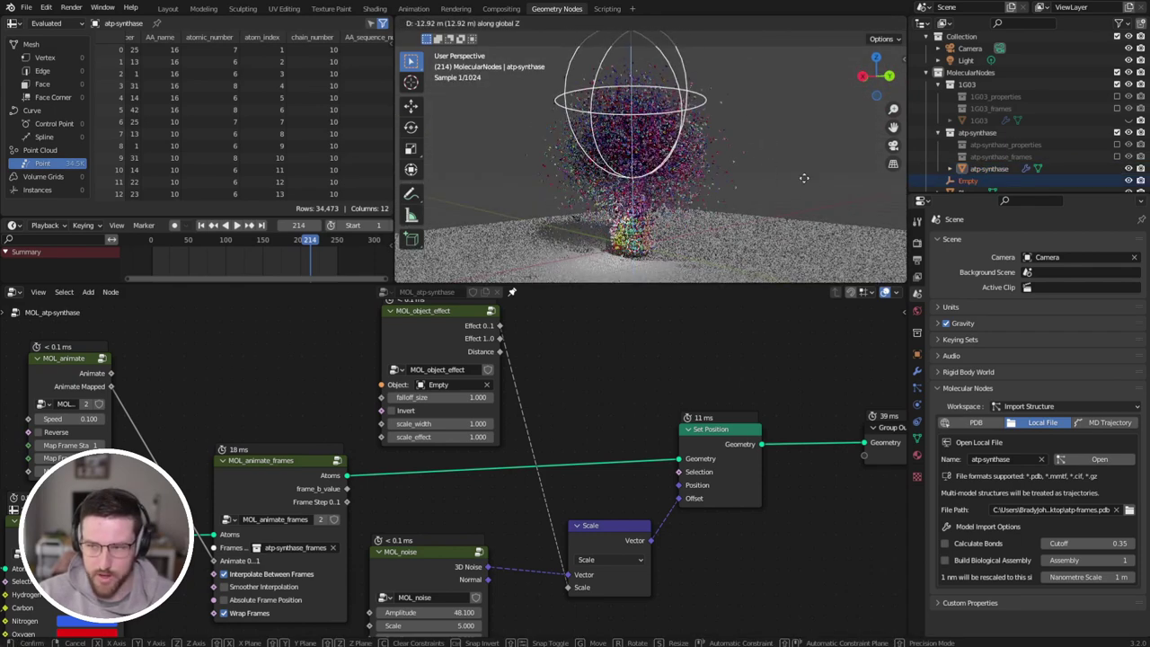
click(797, 161)
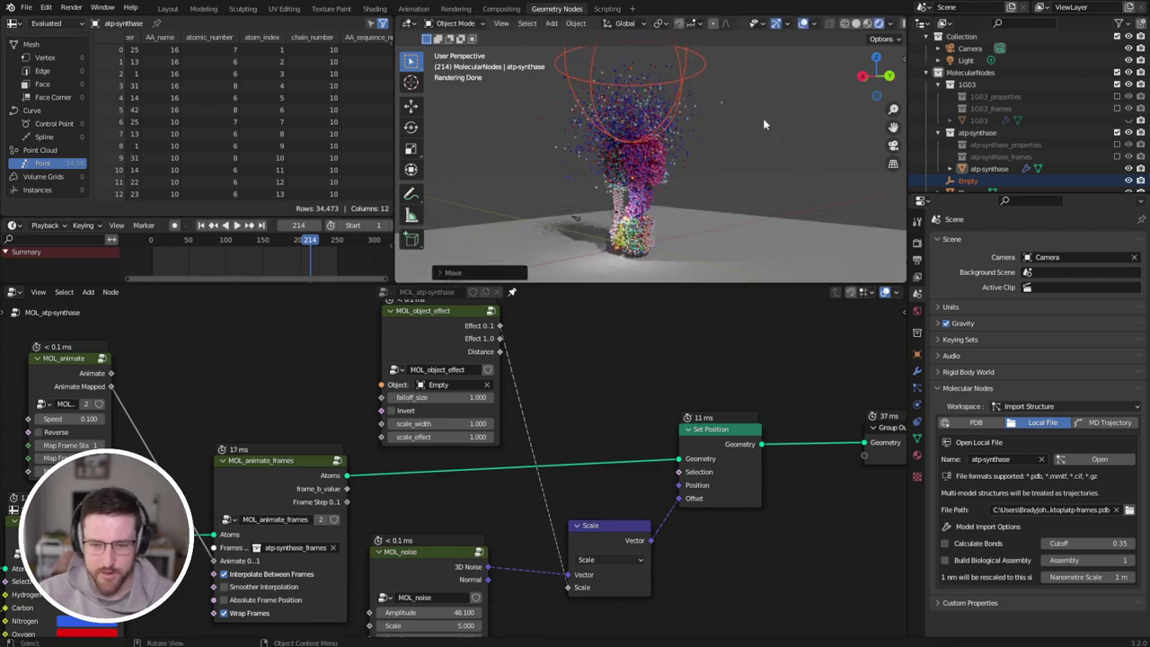
middle_drag(769, 119, 732, 160)
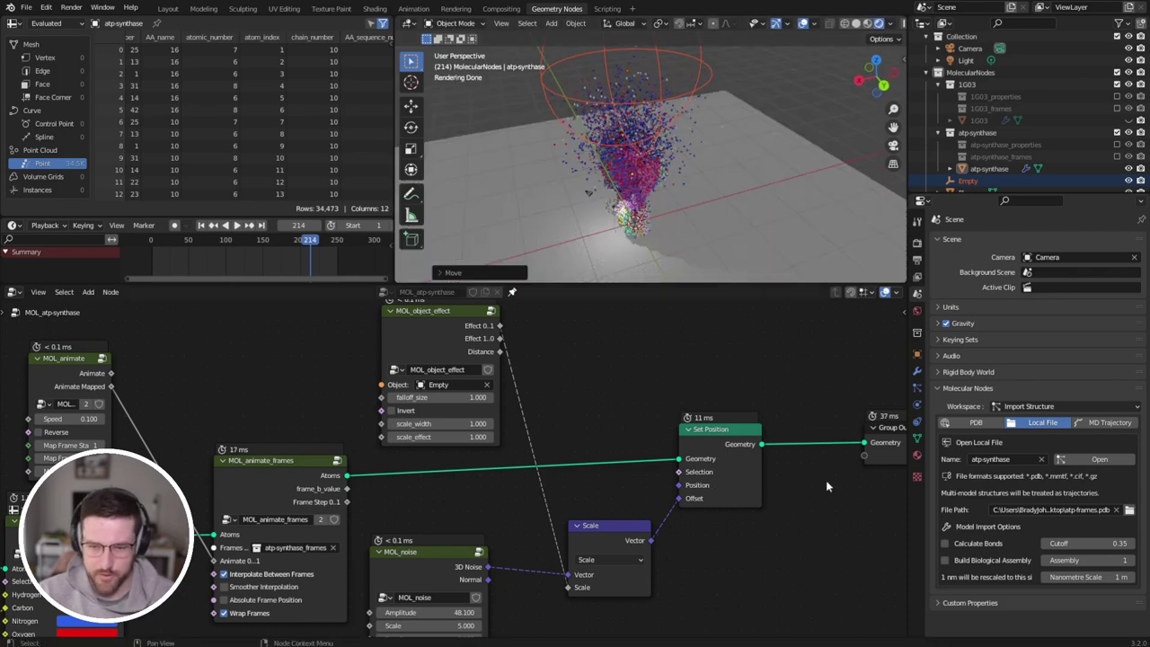
middle_drag(760, 173, 760, 160)
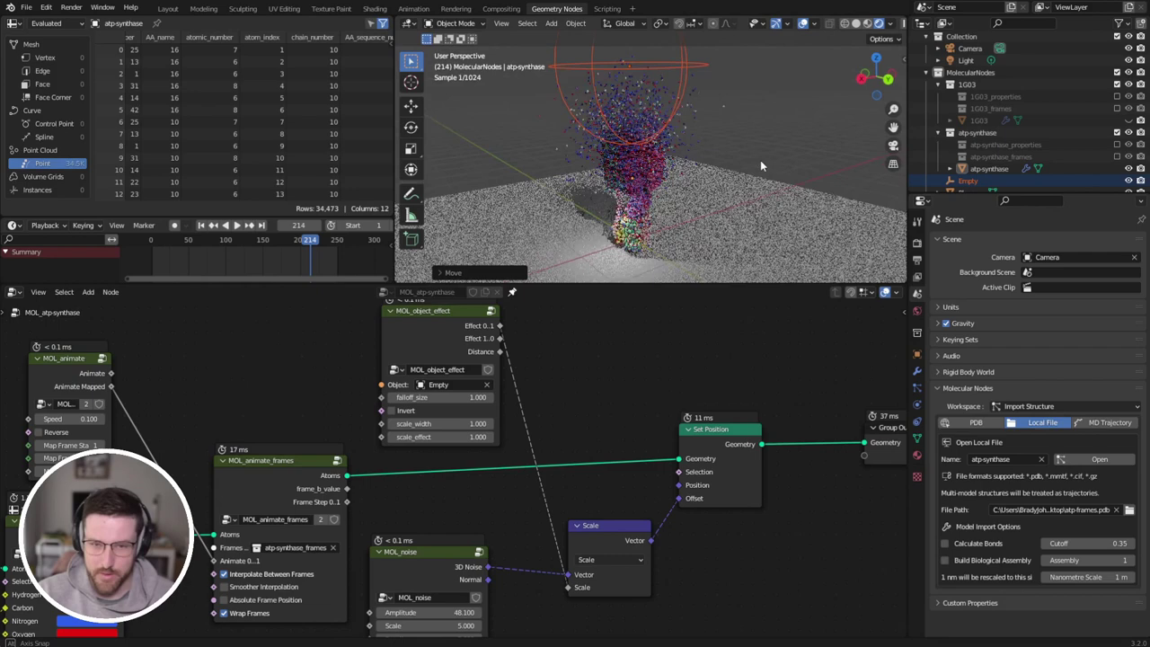
Step: View the Molecular Nodes options for downloading a structure from the PDB, and return to the local file import options
click(978, 423)
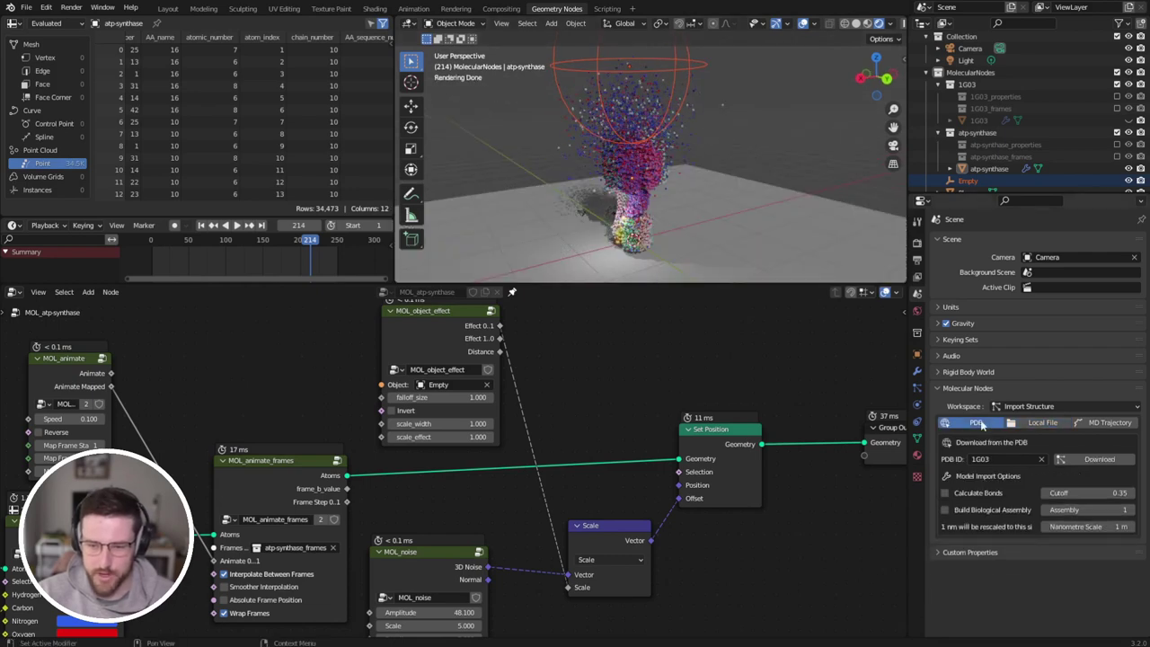
click(1042, 424)
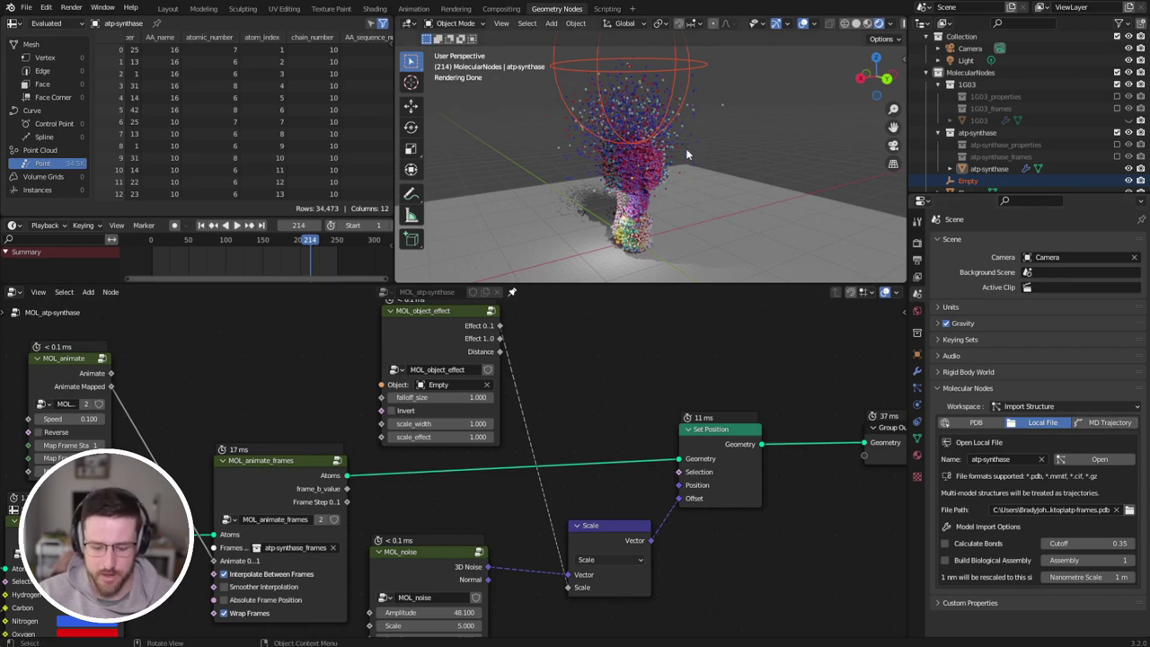
Step: Try moving the empty along Z over the head of atp-synthase to preview the noise displacement
key(g)
key(z)
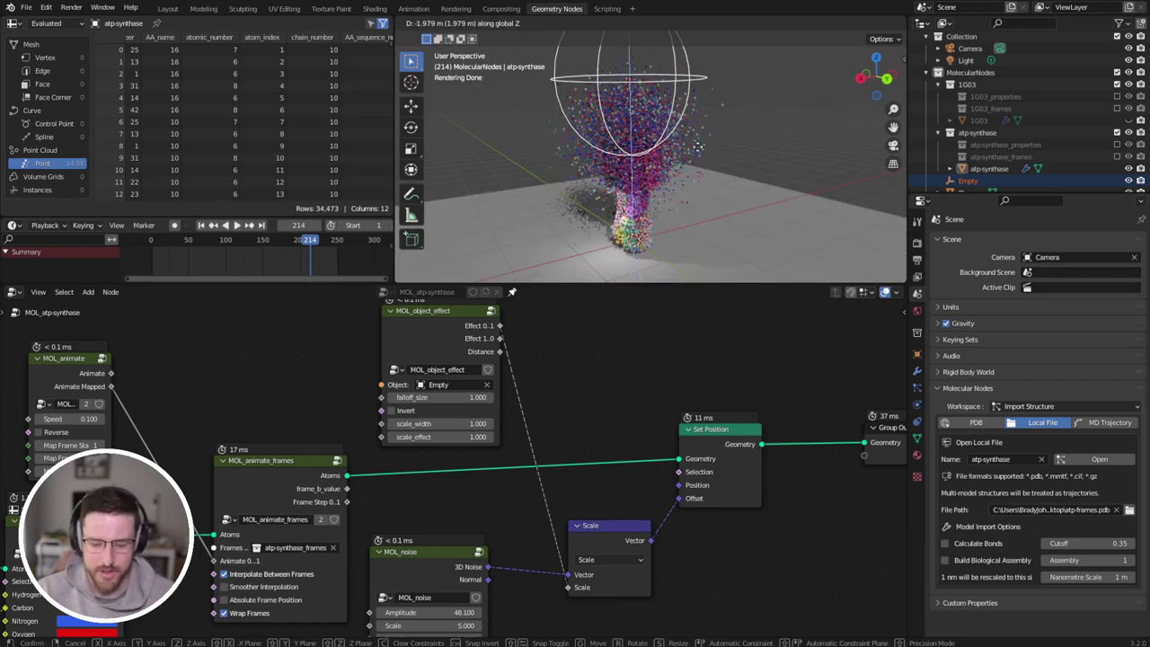
click(736, 160)
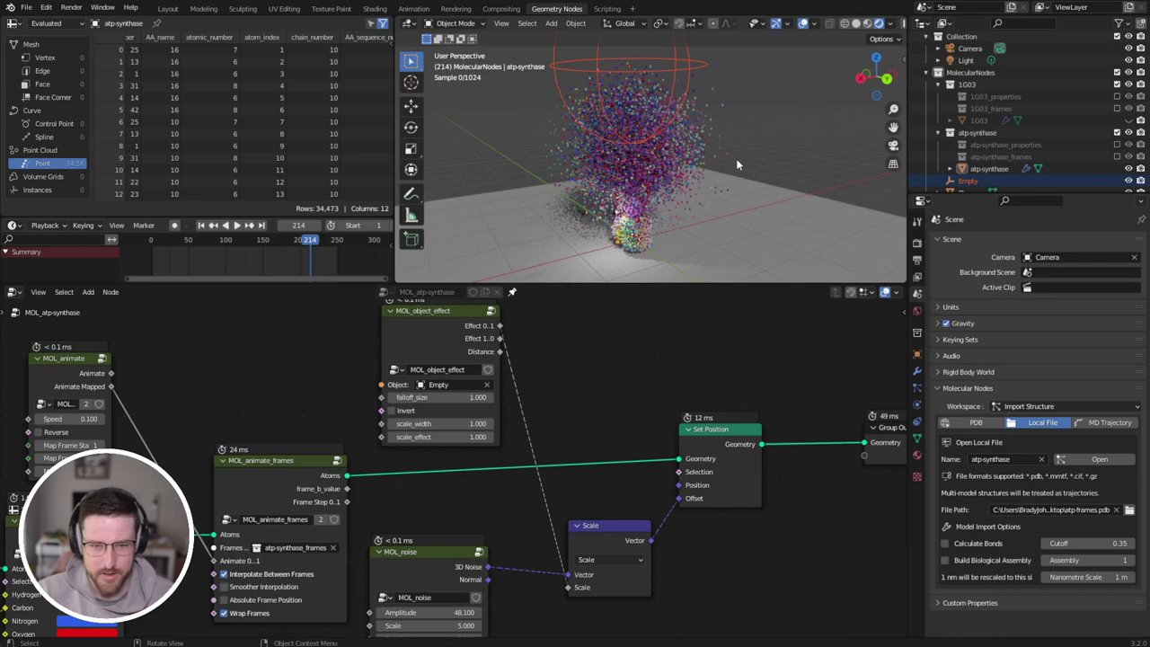
middle_drag(710, 176, 733, 177)
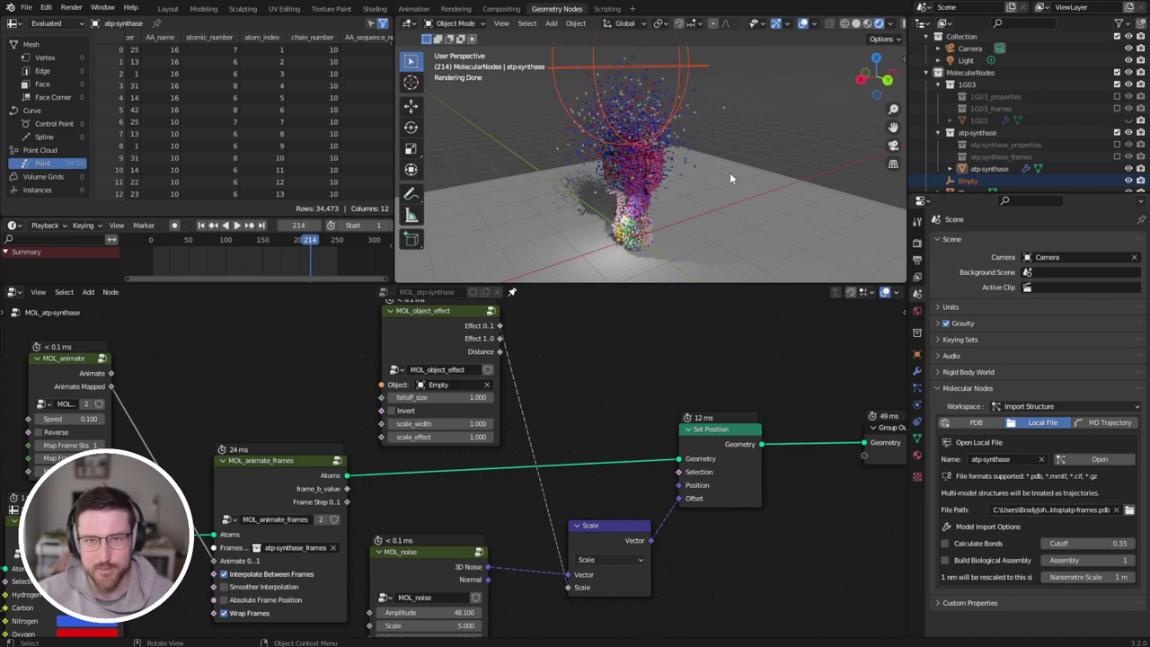